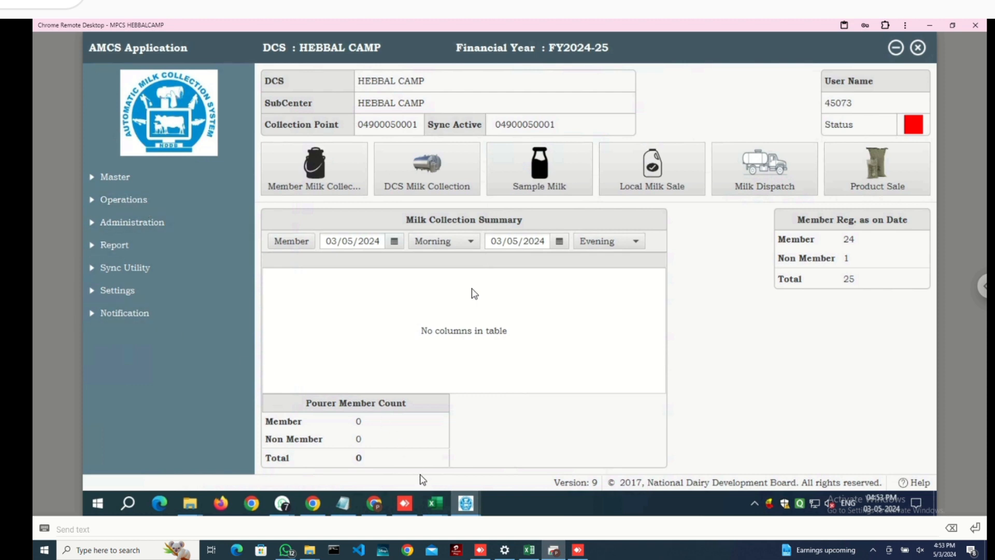
- Open the Milk Collection (Members) screen under Operations > Milk Procurement
mouse_move(435, 503)
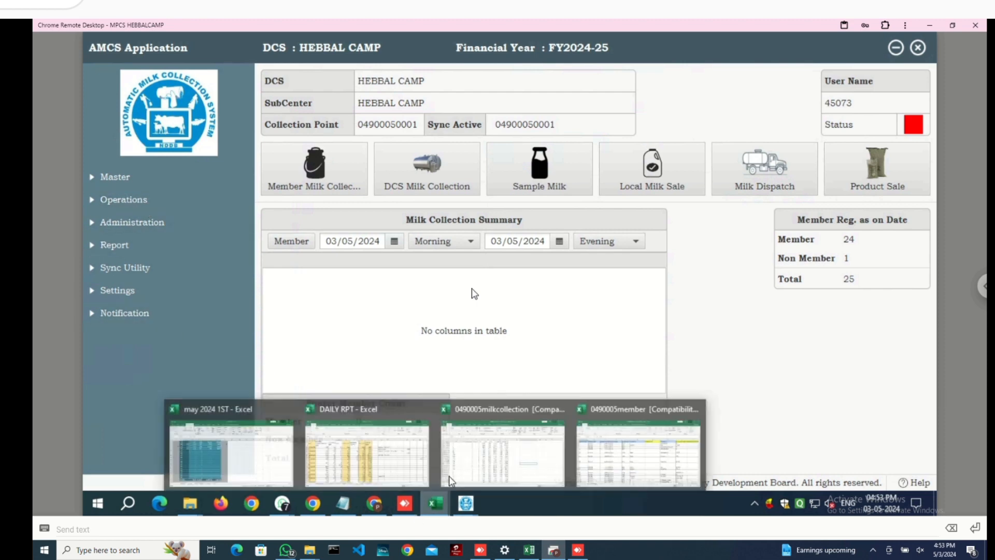
left_click(506, 453)
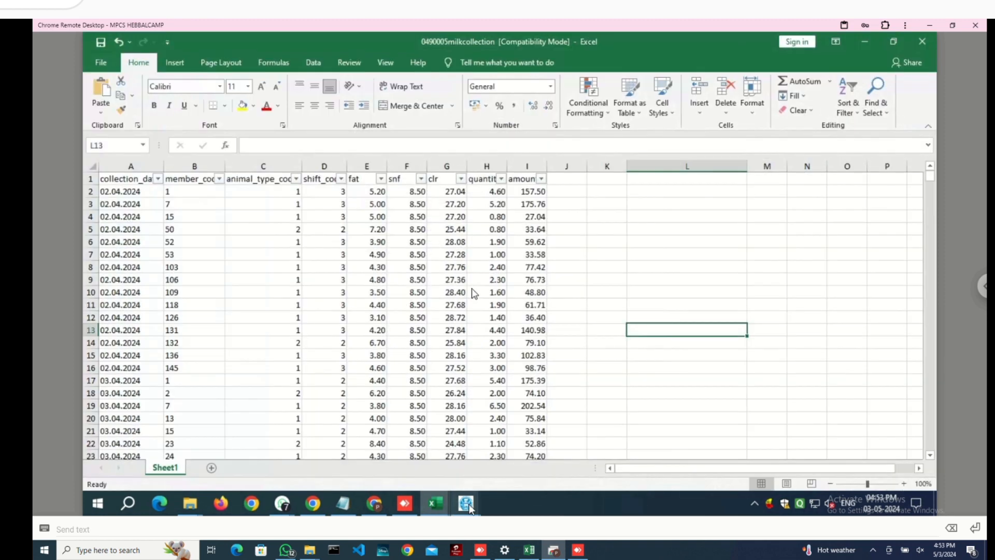
mouse_move(469, 504)
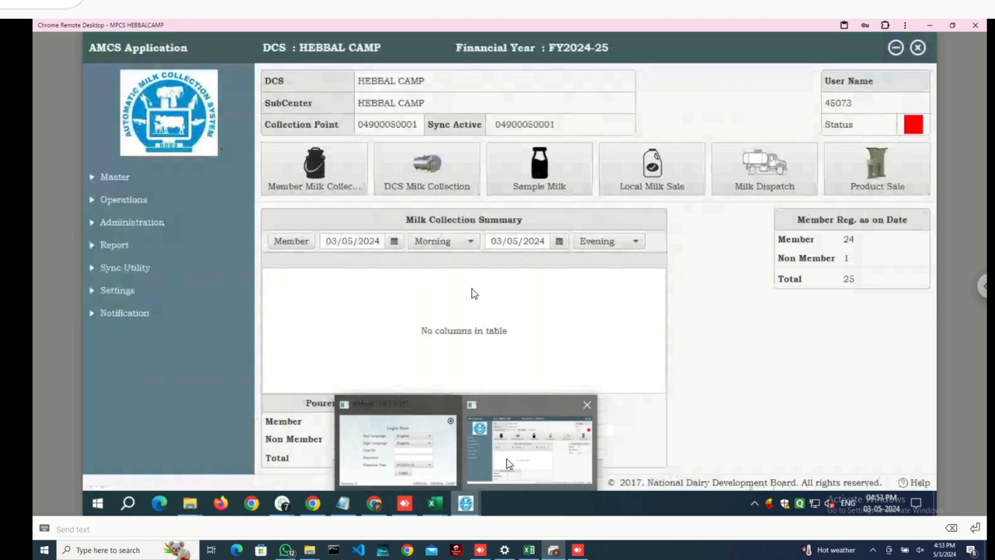
left_click(506, 458)
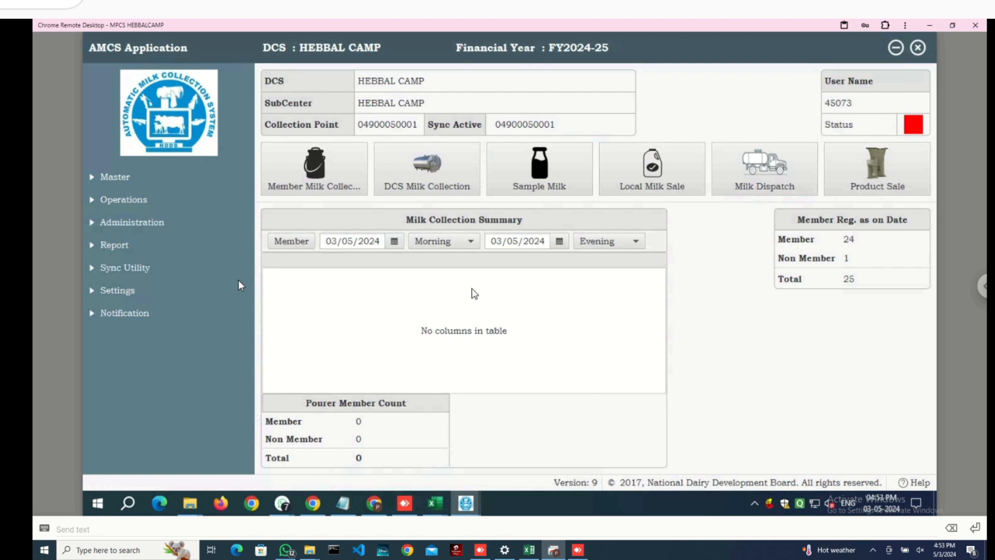
left_click(158, 206)
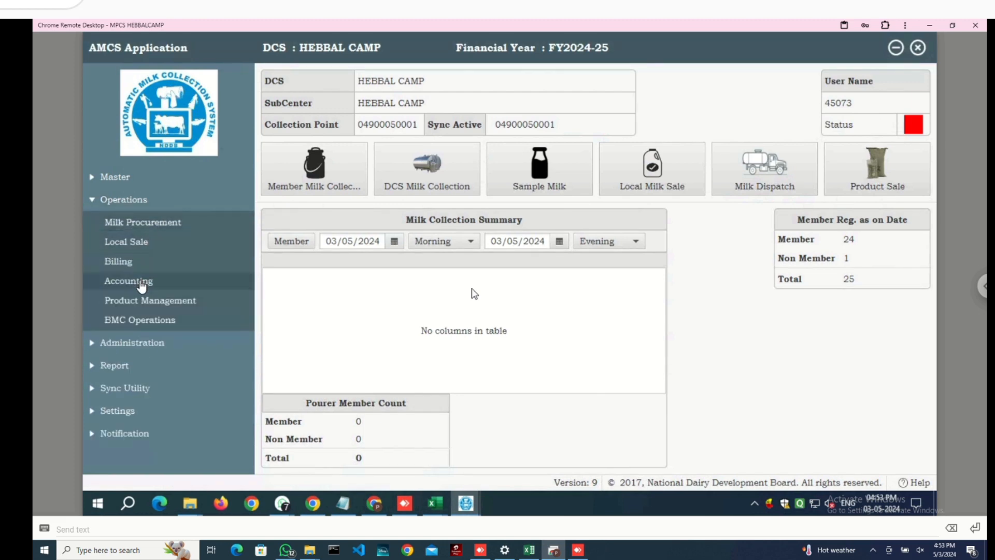
left_click(132, 223)
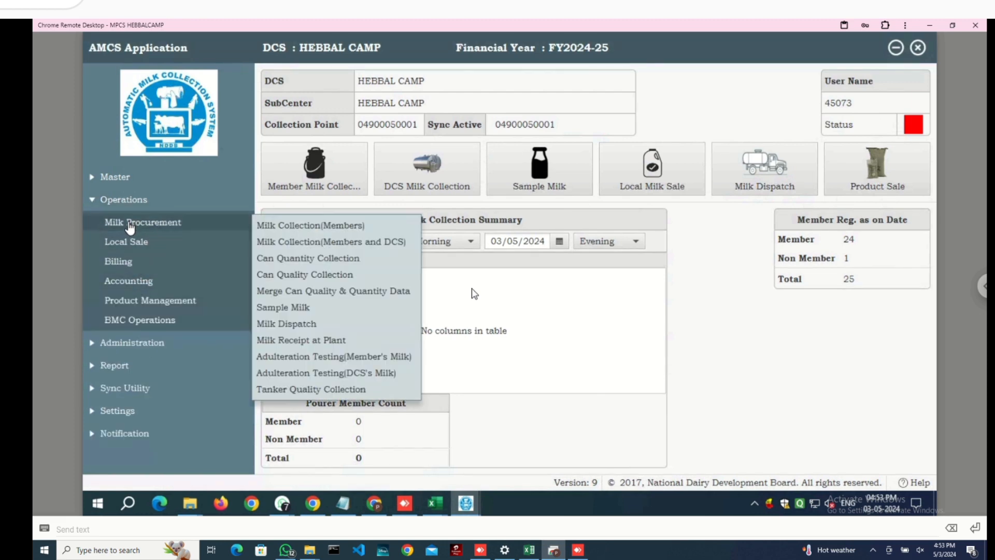
left_click(299, 225)
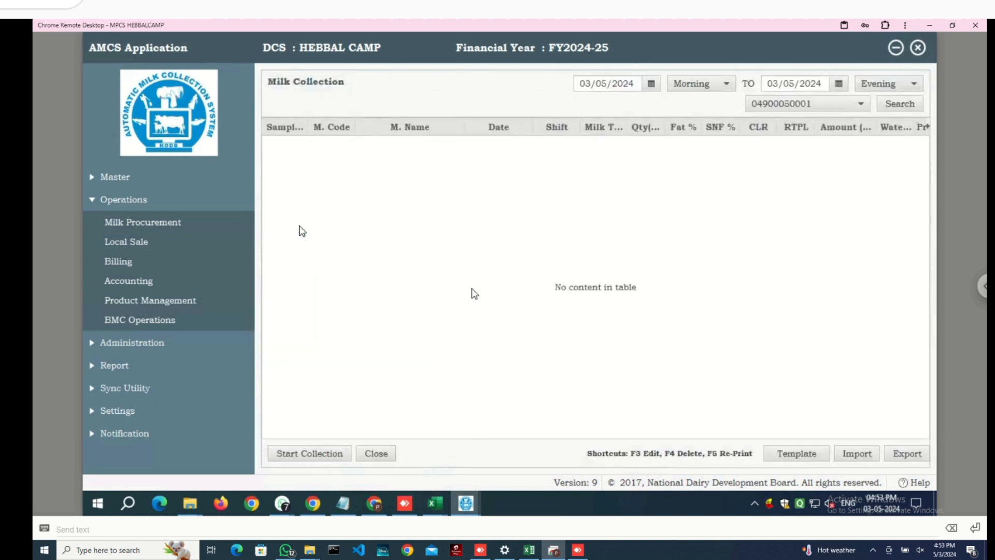
- Download the milk collection template into the Music folder
left_click(808, 453)
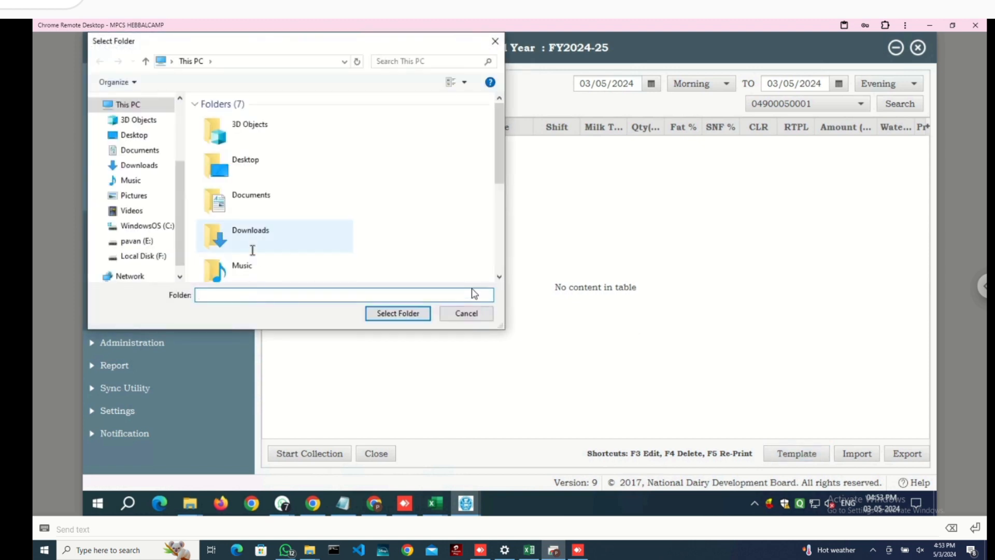
left_click(133, 166)
left_click(131, 181)
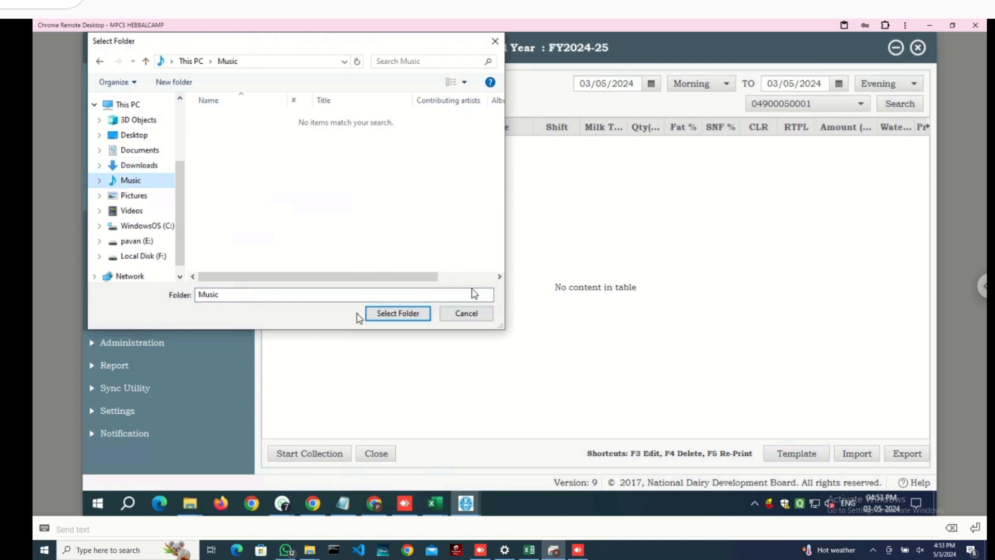
left_click(373, 313)
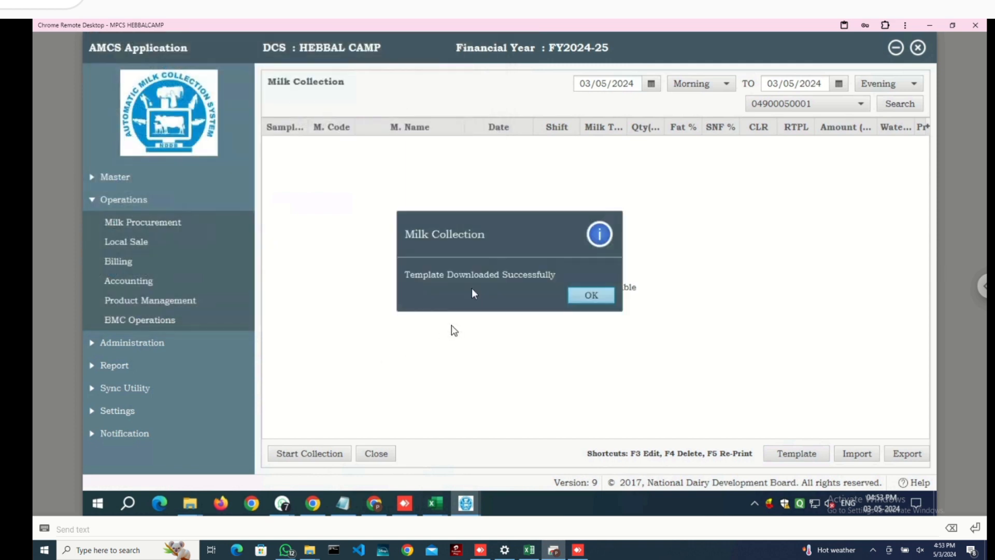
left_click(591, 295)
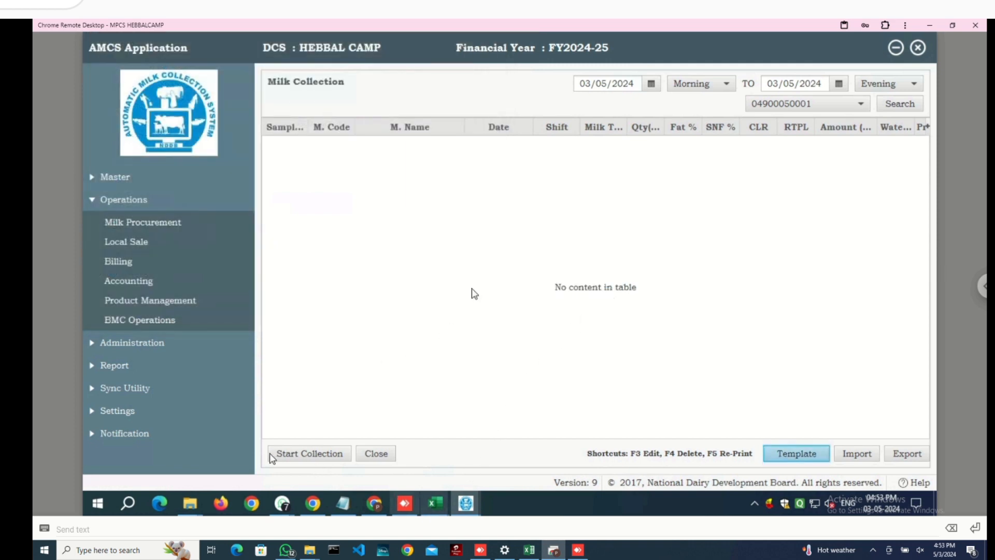
- Bring the 0490005milkcollection workbook to the front in Excel
left_click(441, 501)
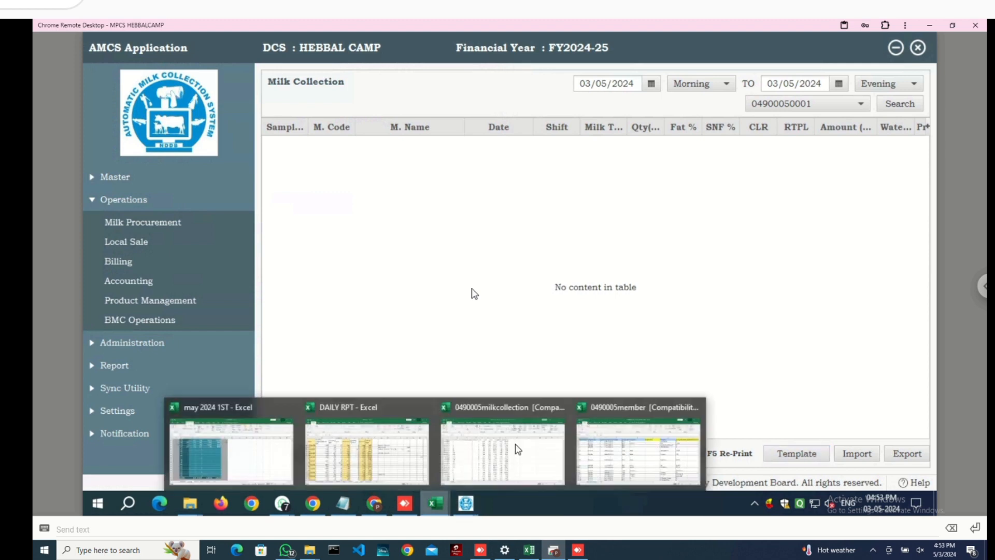
left_click(502, 446)
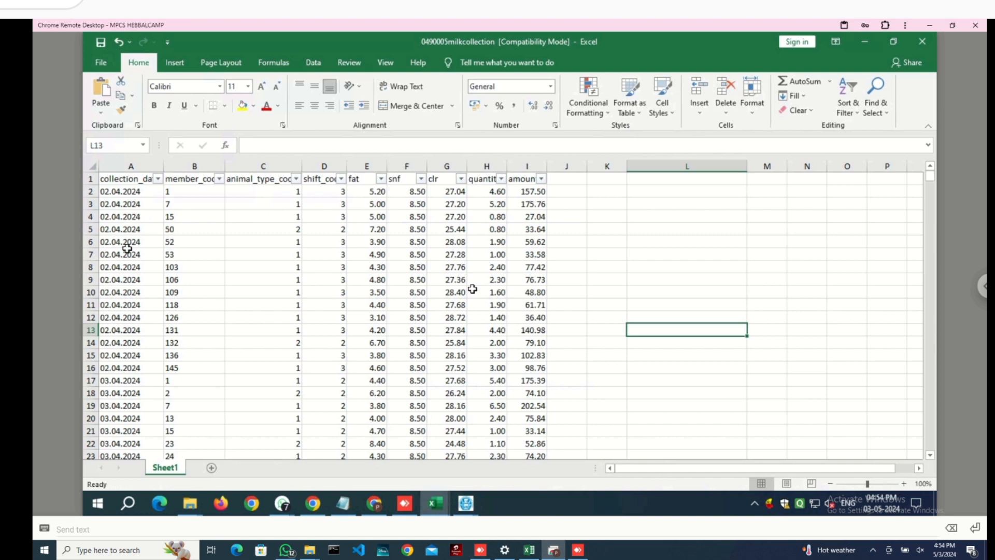
scroll(127, 248, "down", 2)
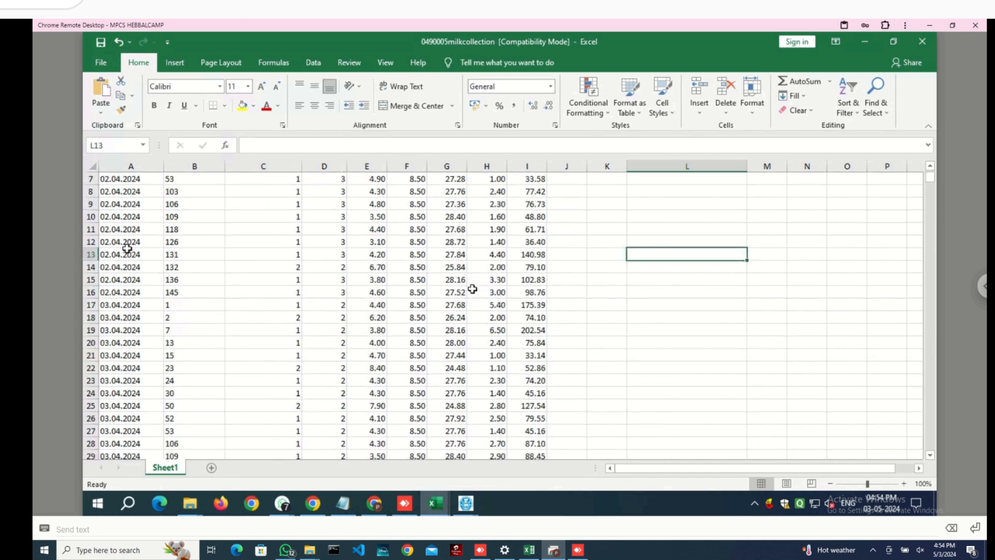
scroll(127, 248, "up", 2)
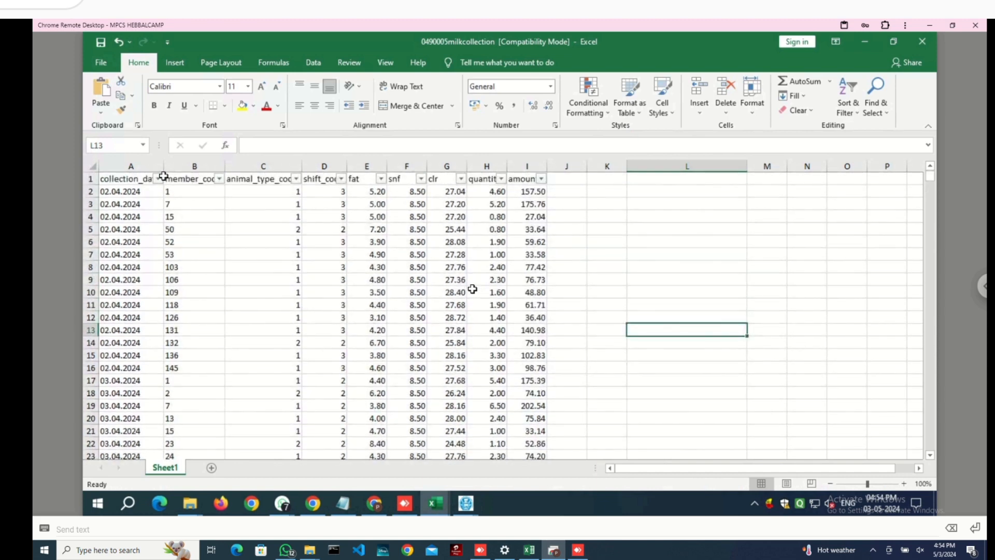
- Inspect the header row A1:I1 and the 02.04.2024 dates in column A
left_click_drag(137, 180, 521, 182)
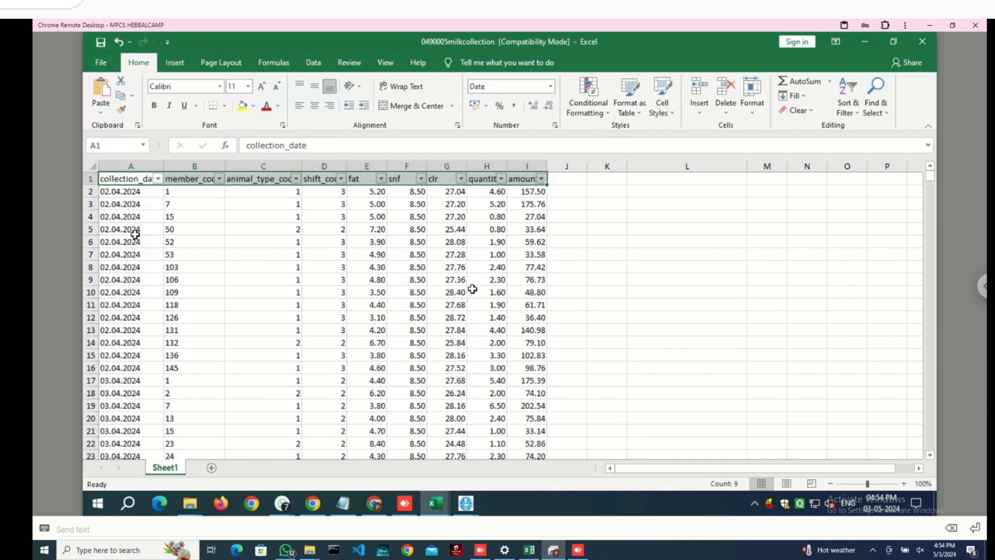
left_click(127, 196)
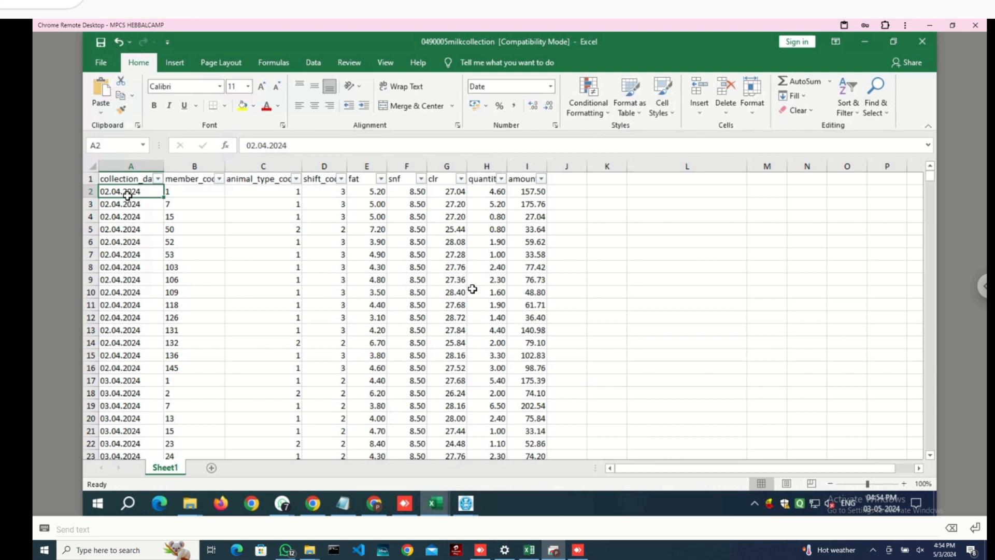
key("shift+Down")
key("shift+Down")
left_click(122, 193)
double_click(123, 194)
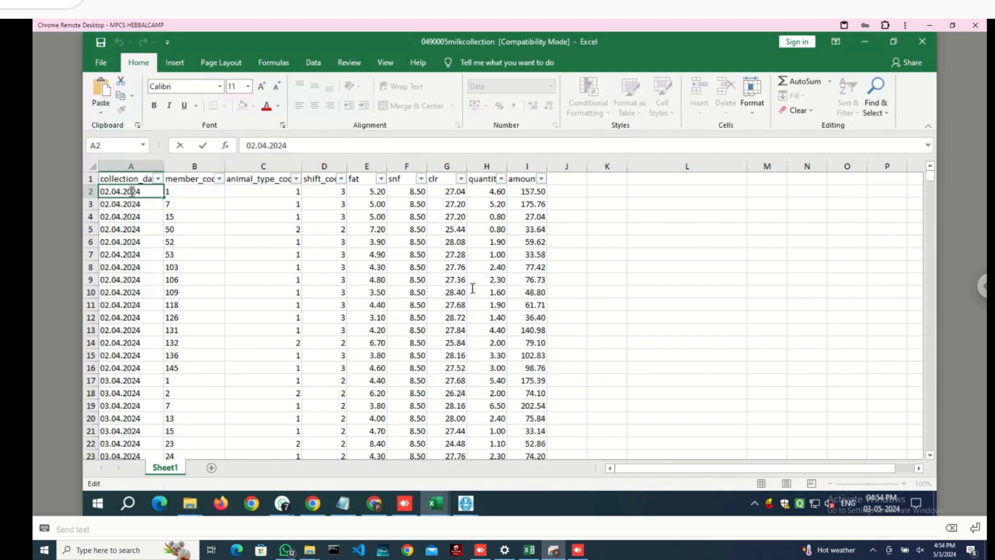
left_click(132, 220)
left_click(144, 241)
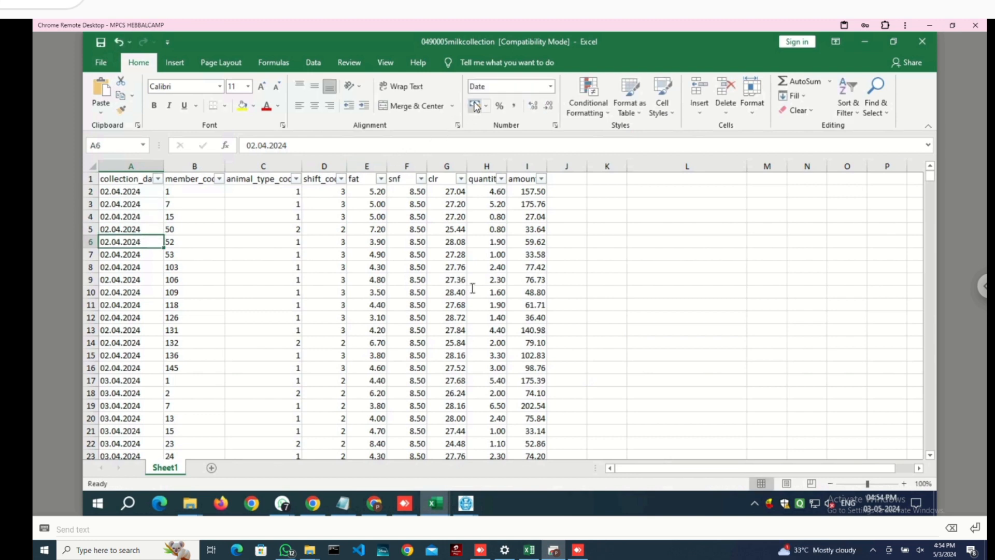
left_click(205, 197)
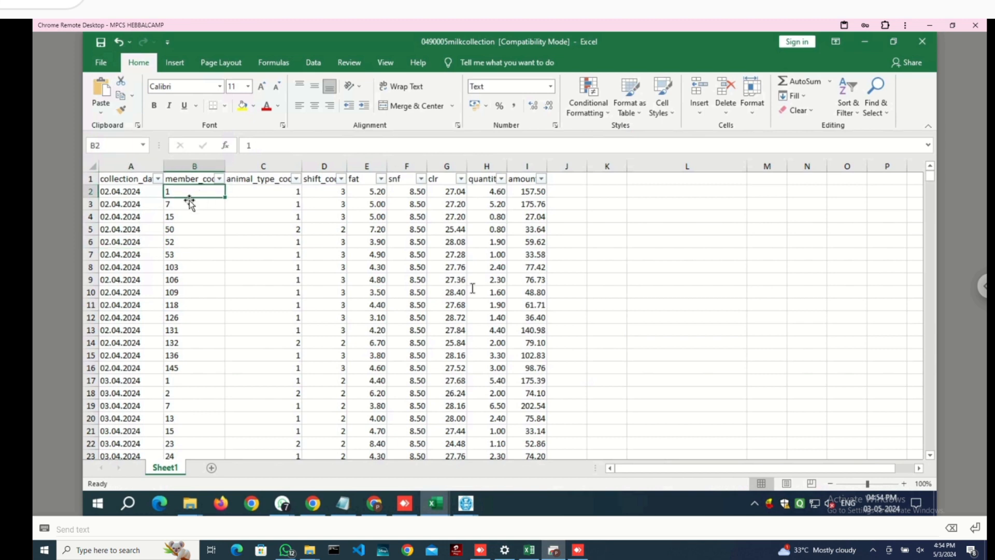
left_click_drag(125, 199, 128, 375)
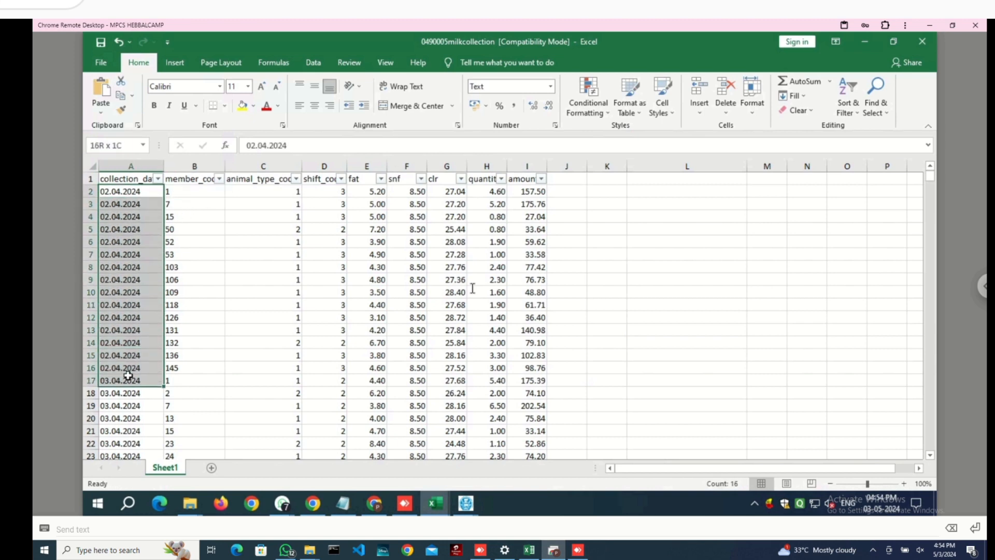
left_click(278, 195)
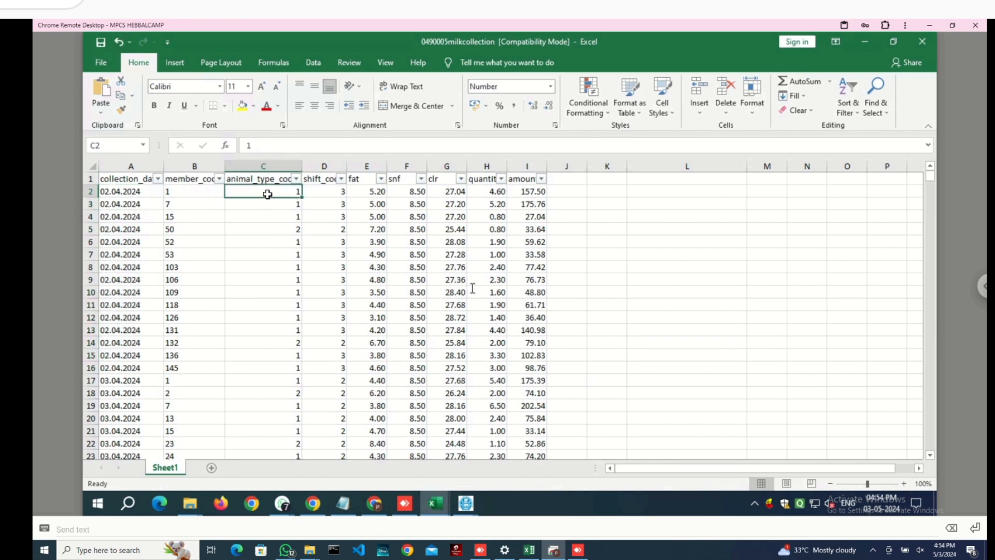
left_click(282, 230)
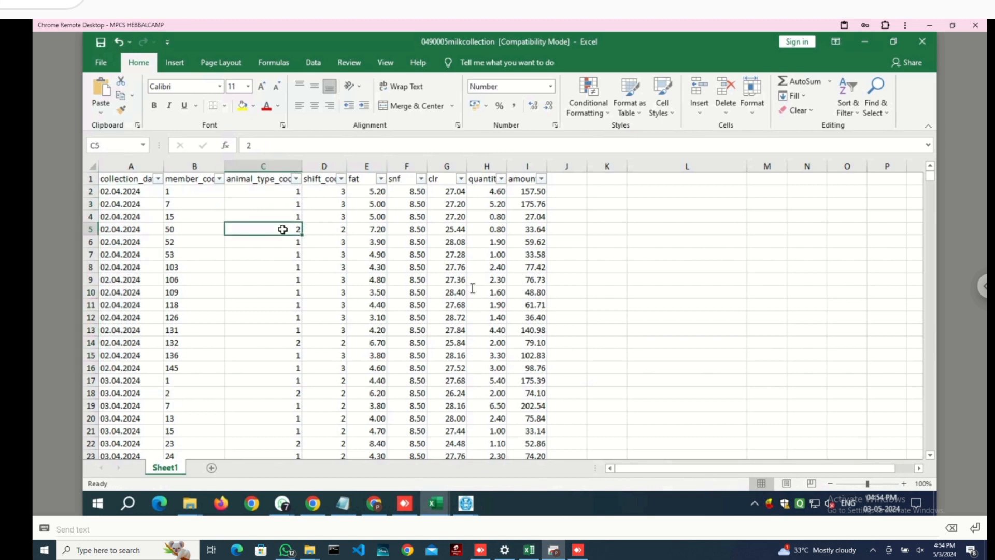
left_click(373, 230)
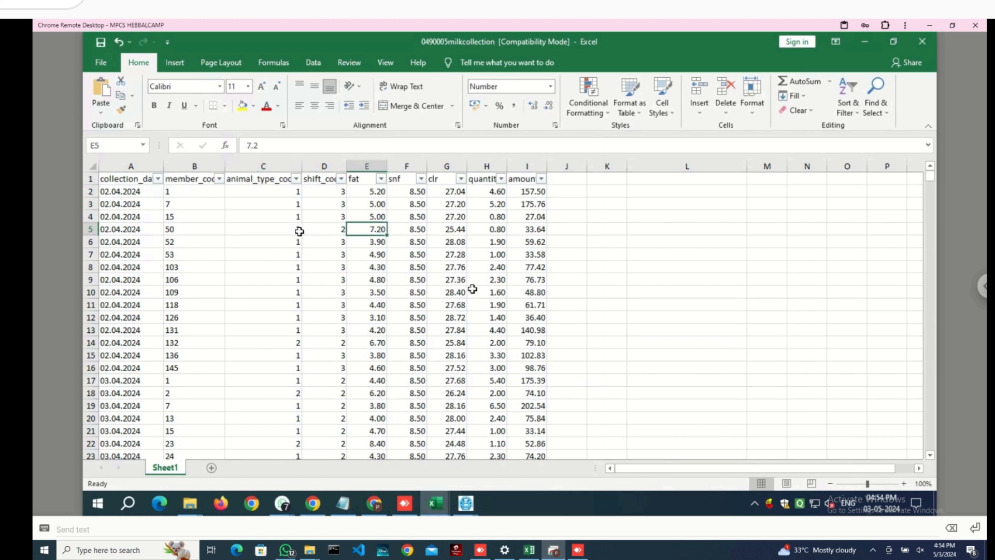
left_click(295, 232)
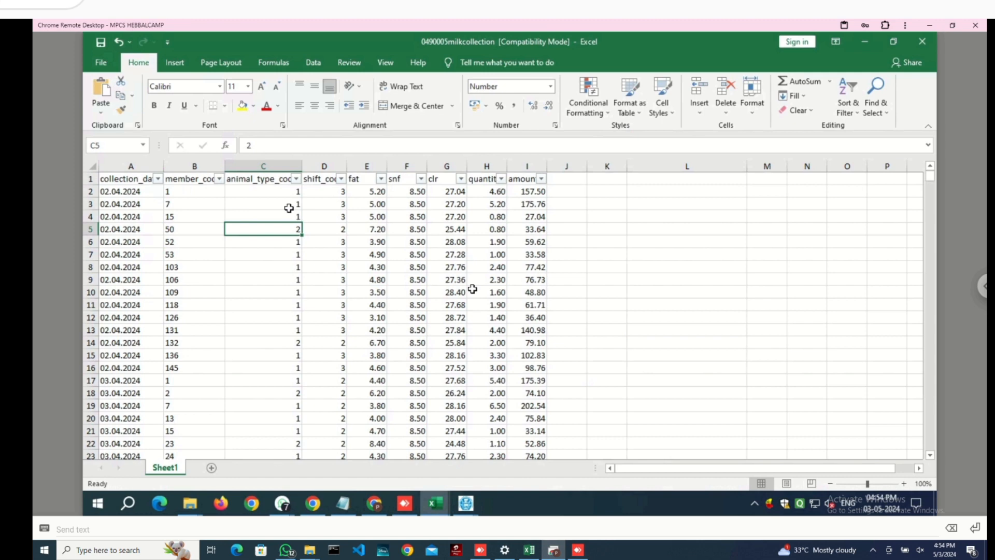
left_click(288, 208)
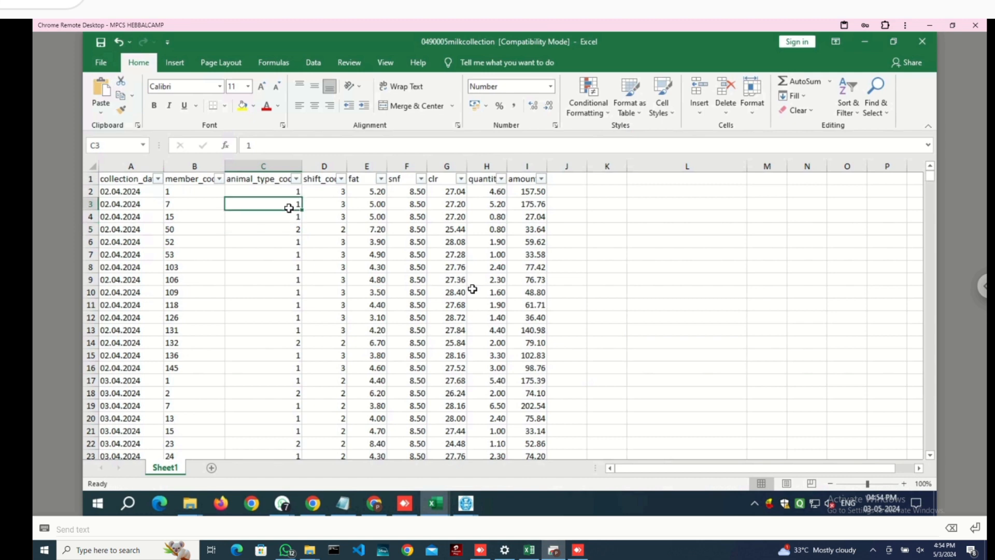
left_click(331, 202)
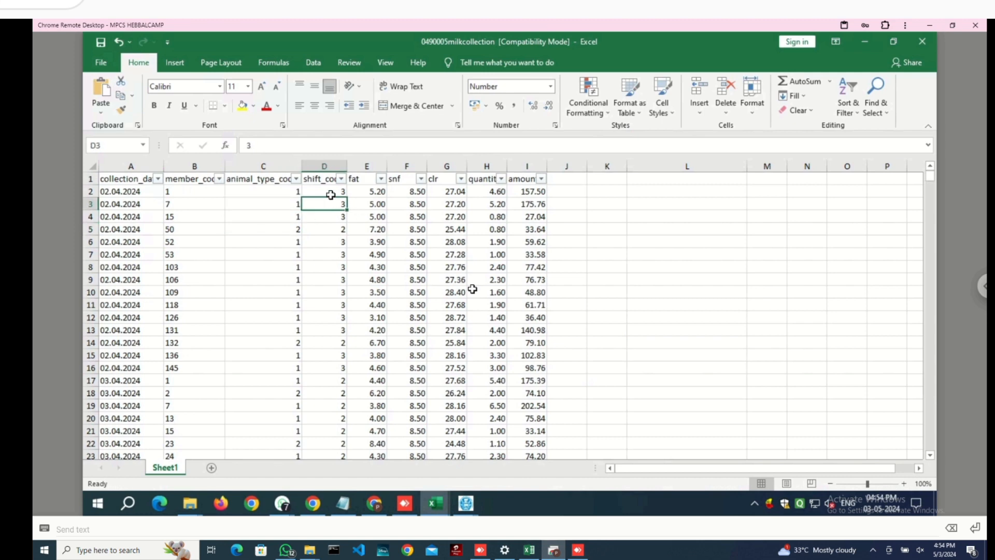
left_click(117, 206)
left_click(341, 203)
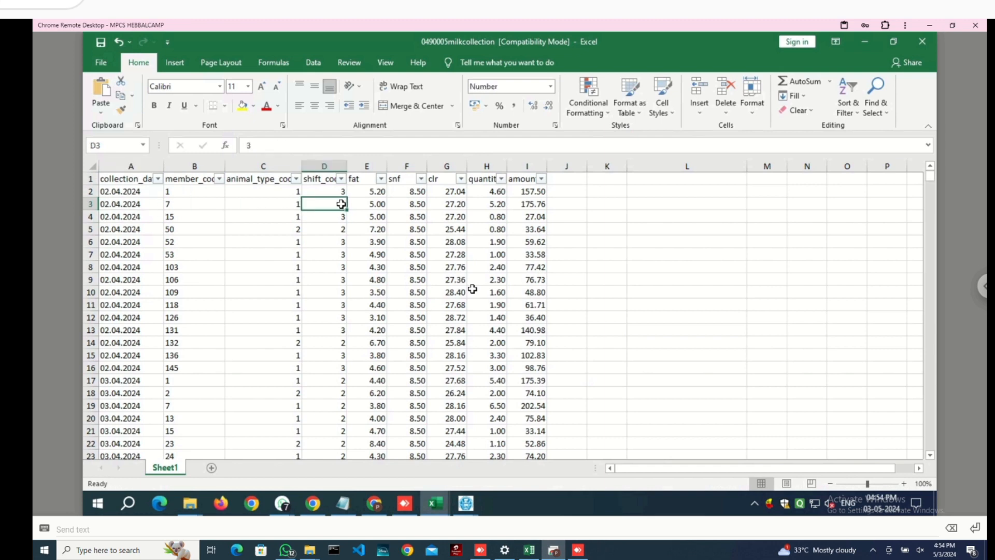
left_click(105, 203)
left_click(335, 203)
left_click(368, 201)
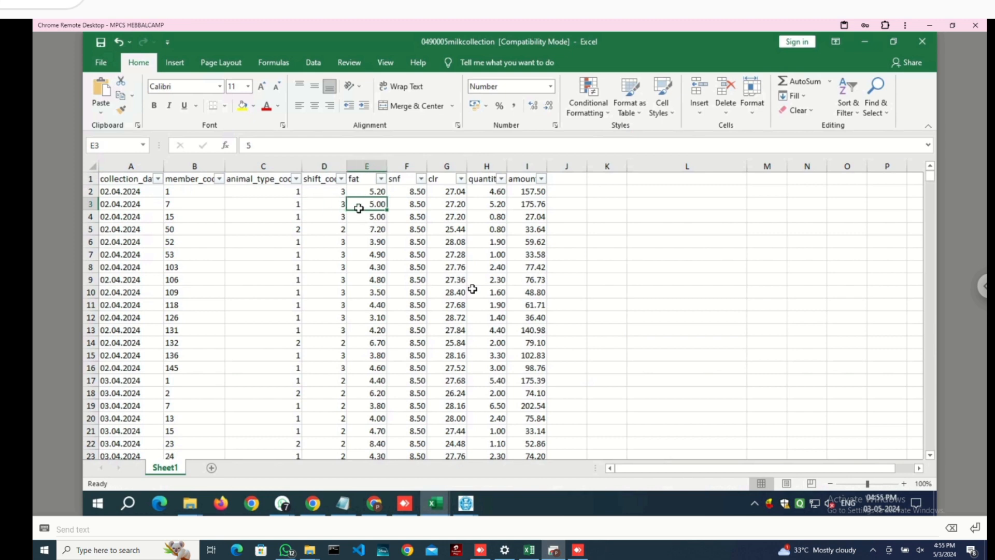
left_click(406, 203)
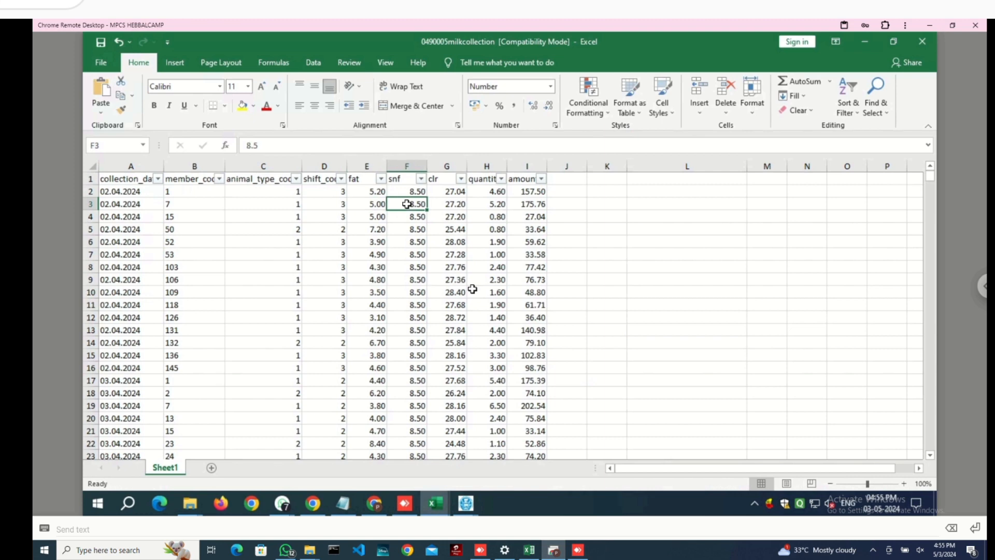
left_click(375, 204)
left_click(419, 208)
double_click(449, 204)
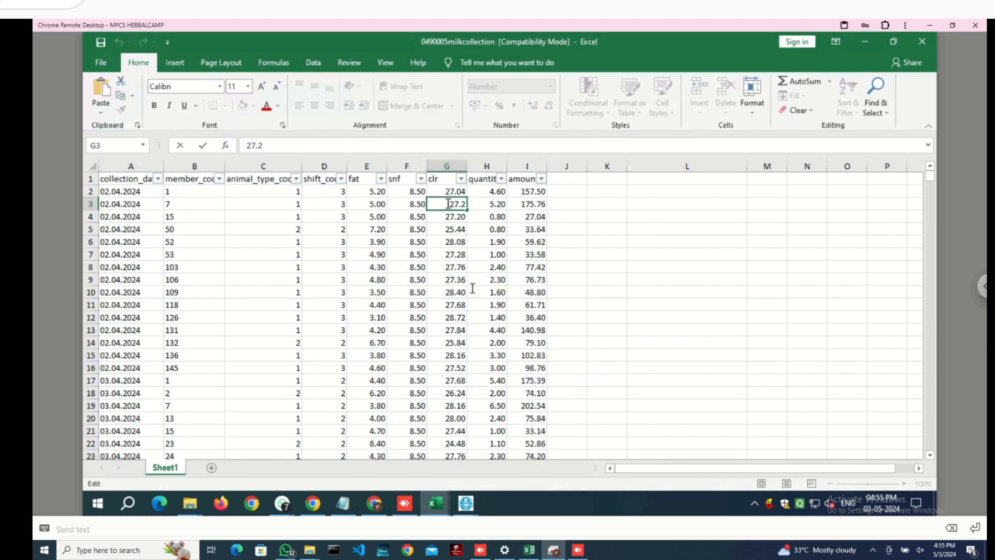
key("Return")
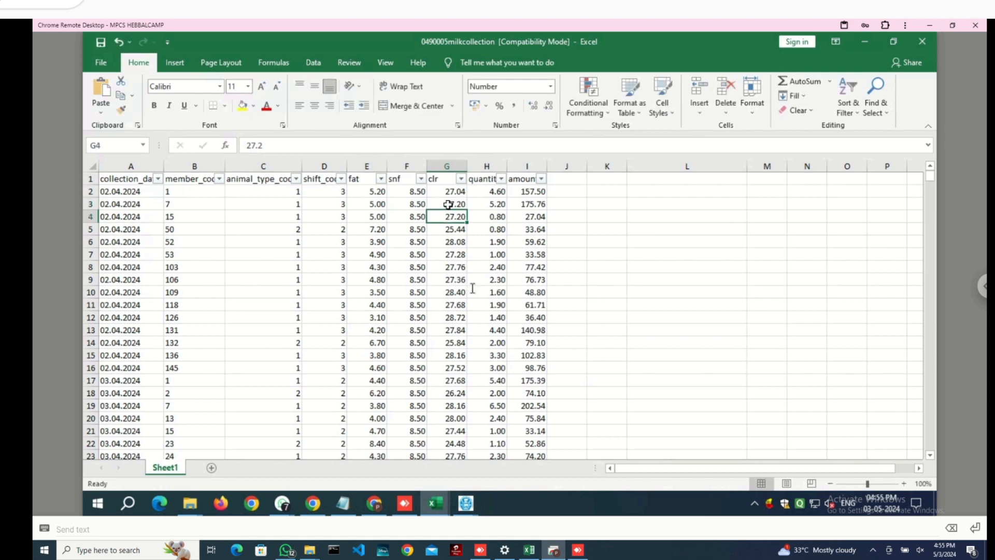
left_click(448, 204)
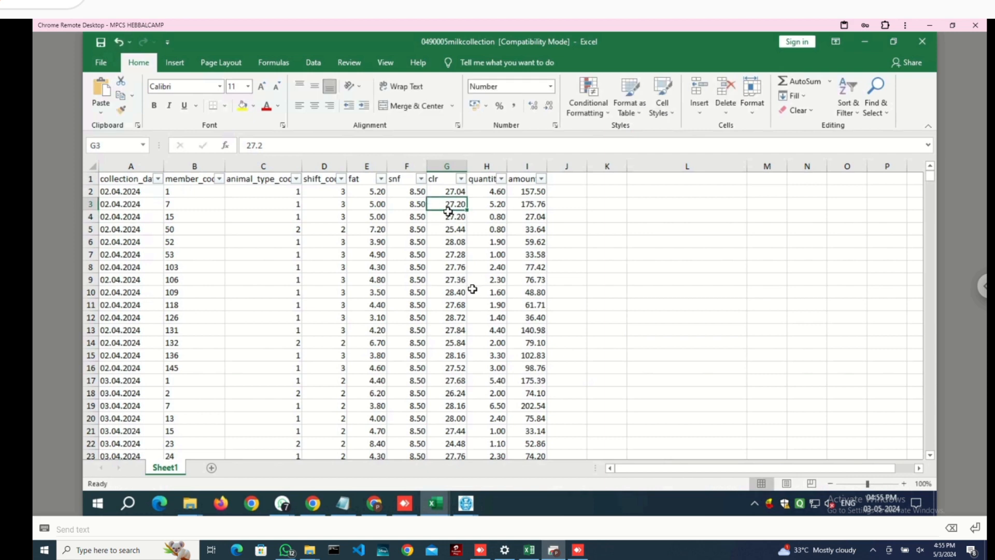
left_click(492, 193)
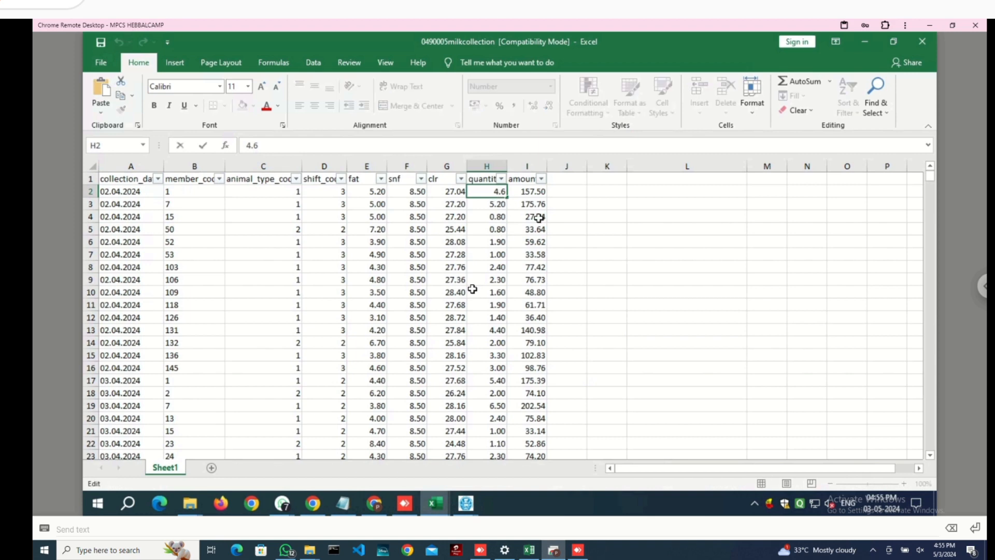
- Check amount 157.50 in I2 and clr 27.04 in G2, then show the open workbooks
left_click(533, 194)
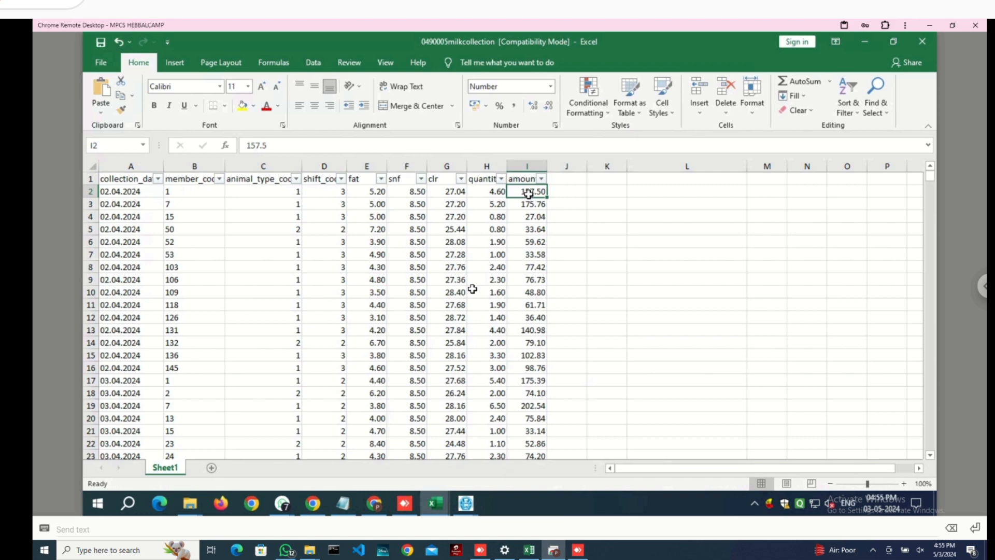
double_click(529, 192)
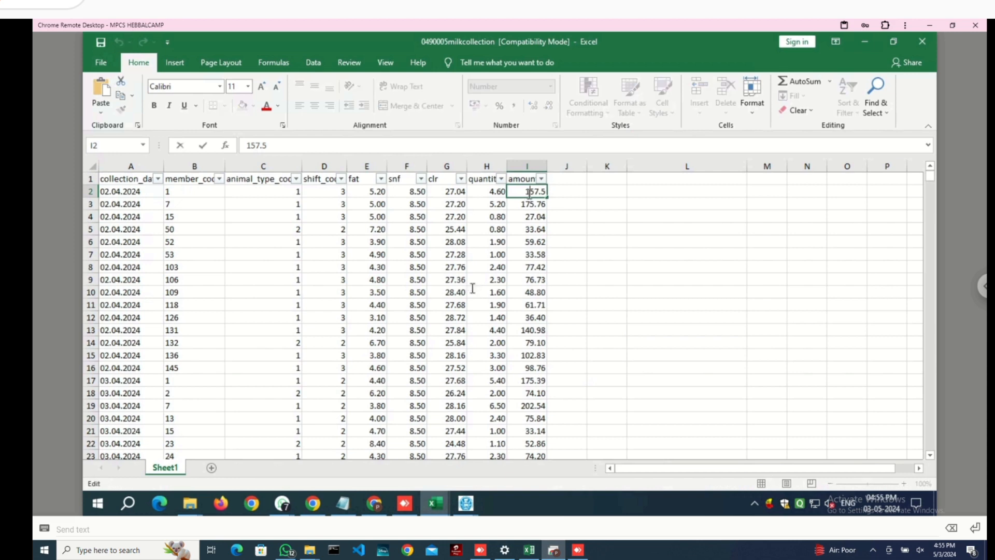
left_click(541, 254)
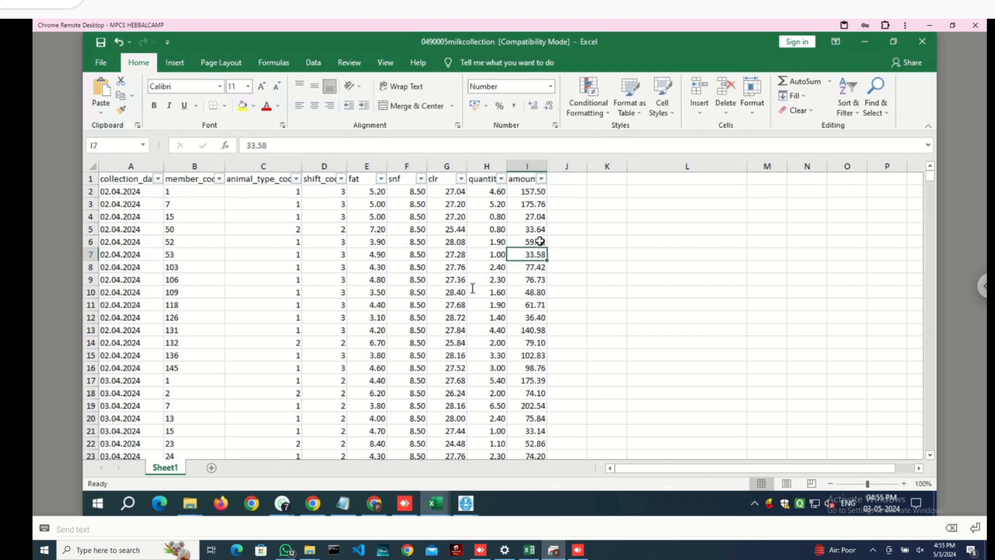
left_click(453, 193)
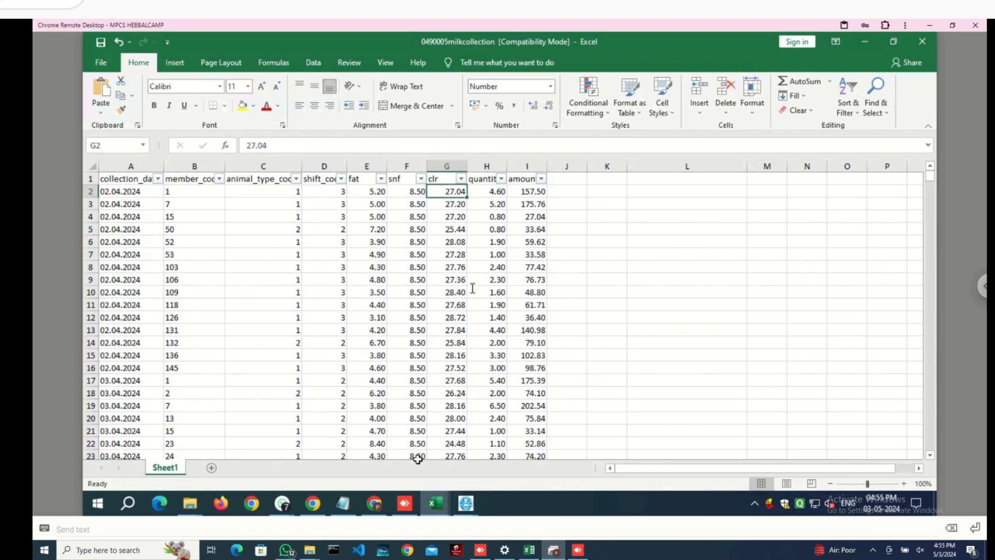
left_click(436, 502)
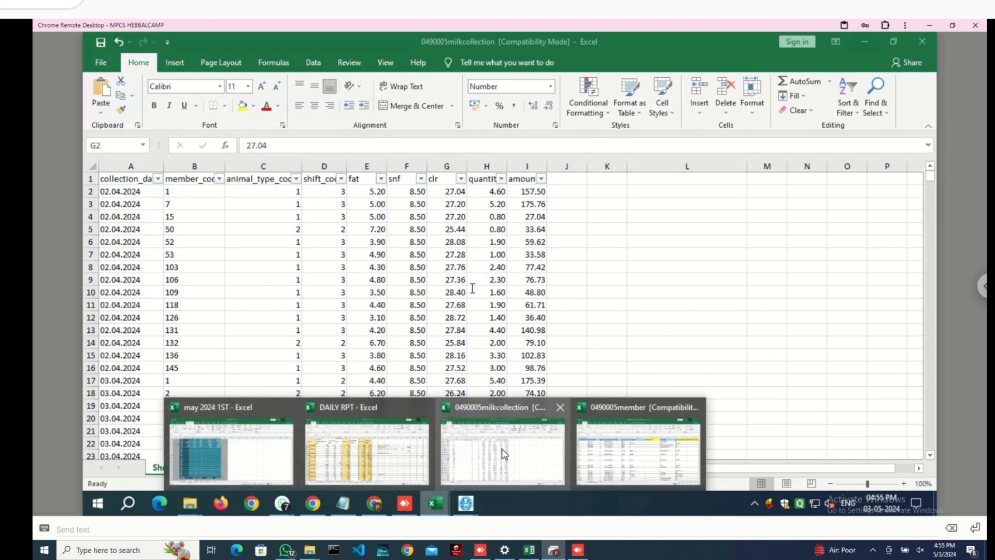
- Copy the formula =(G1148-(0.2)*F1148-(0.7))*4 from H1148 in APRIL 24 COLL EXP DATA
left_click(529, 550)
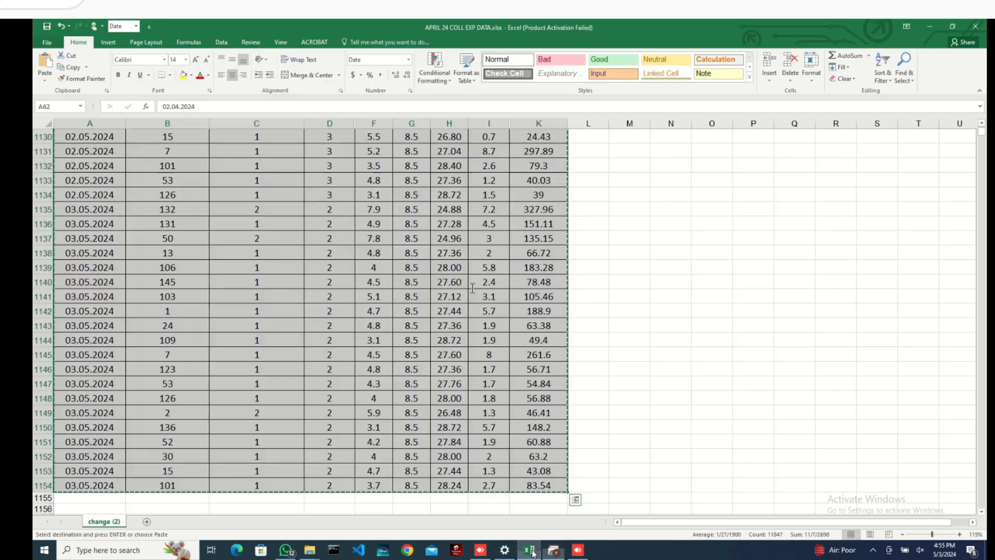
left_click(485, 399)
double_click(456, 398)
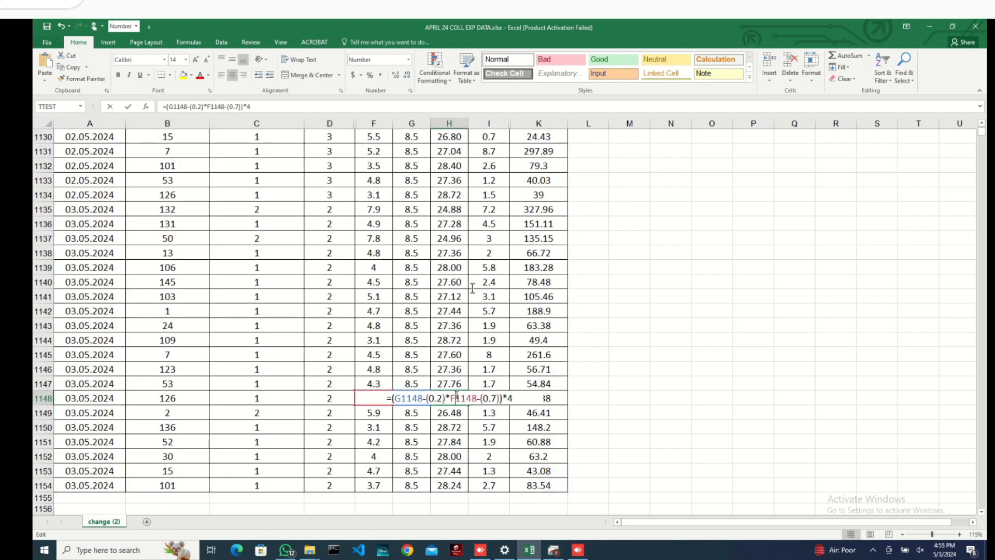
key("Escape")
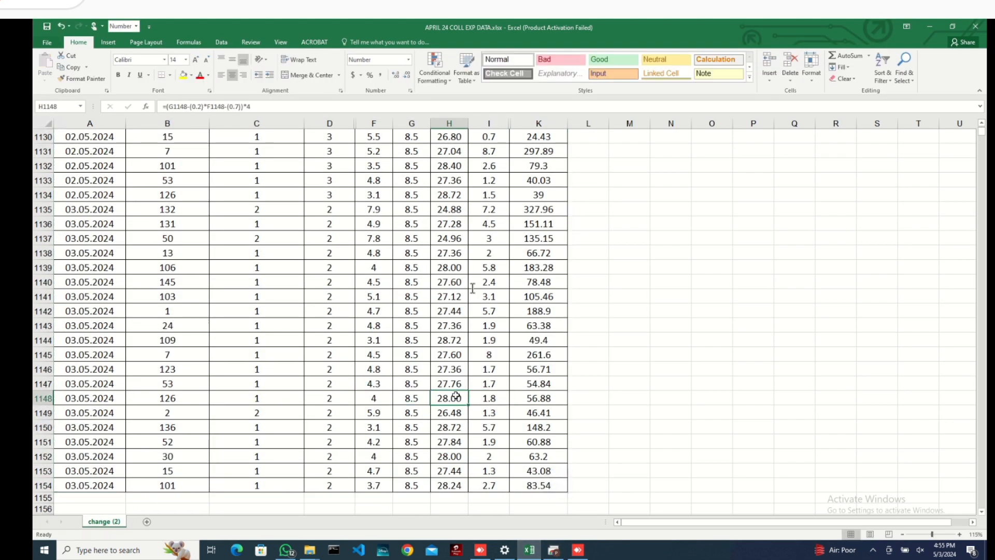
double_click(456, 397)
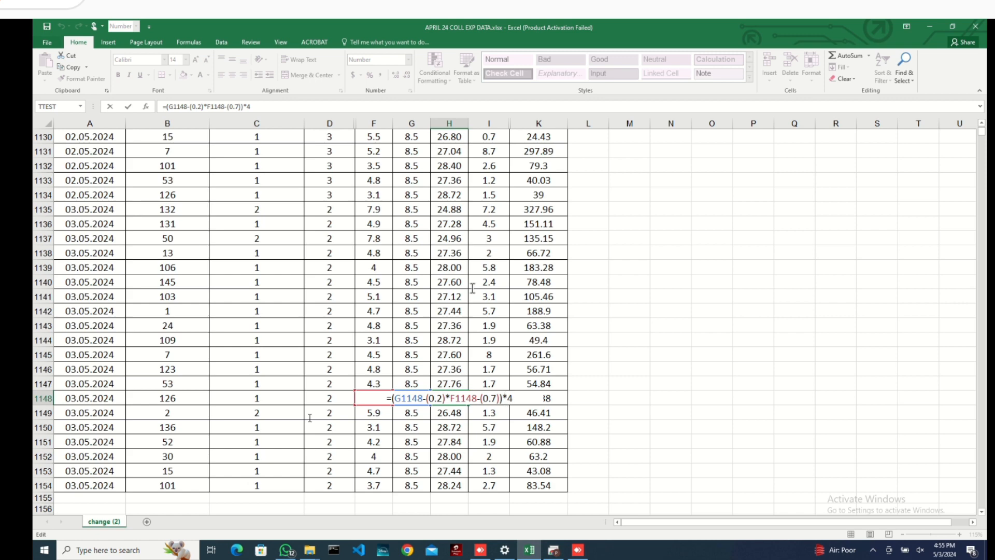
left_click_drag(313, 409, 364, 391)
key("ctrl+c")
right_click(406, 405)
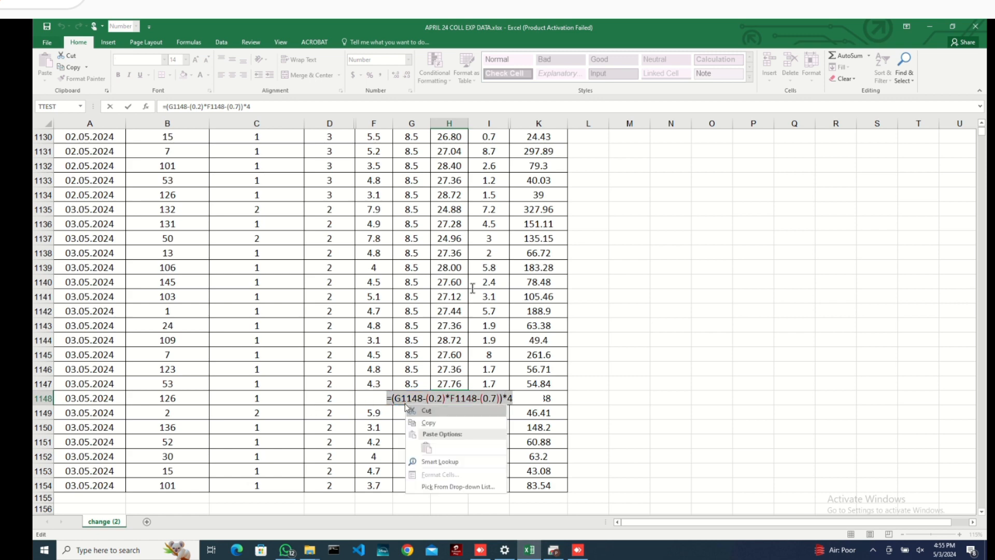
left_click(427, 423)
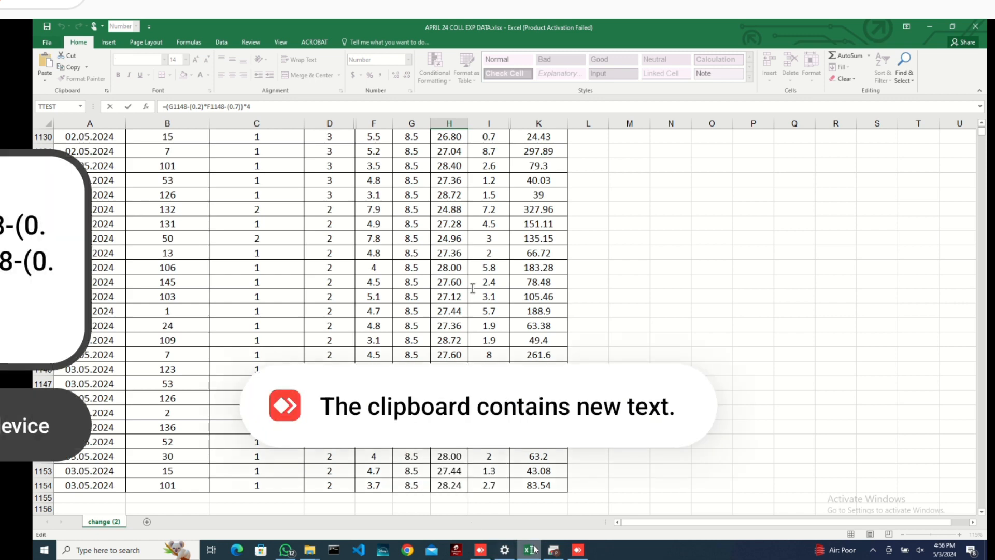
left_click(554, 551)
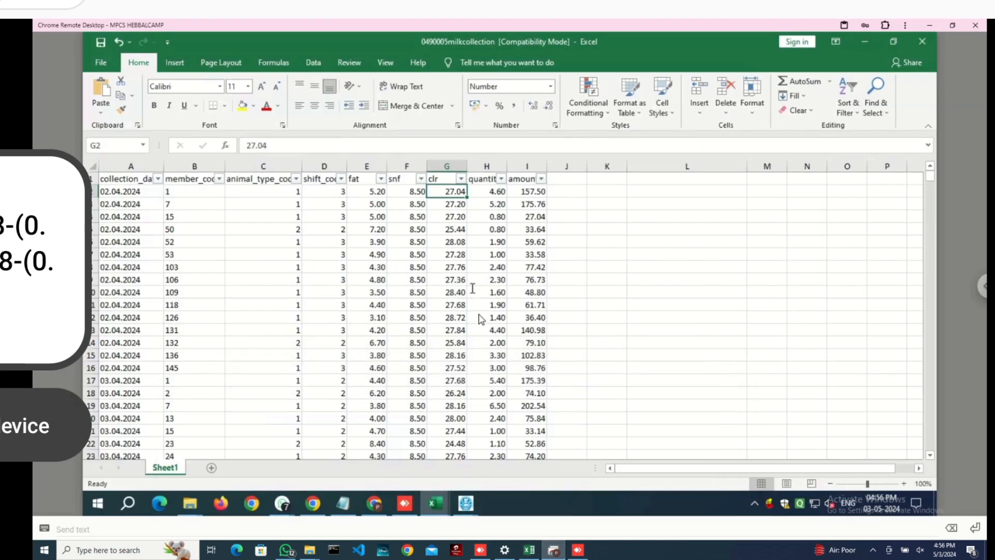
- Paste the copied clr formula into G2 and replace G1148 with F2
double_click(444, 191)
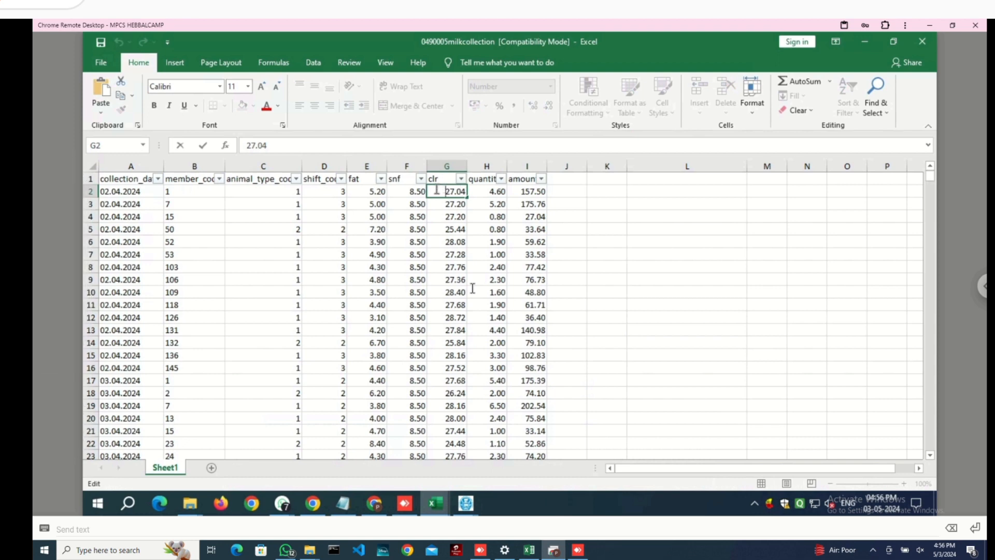
left_click_drag(437, 191, 503, 194)
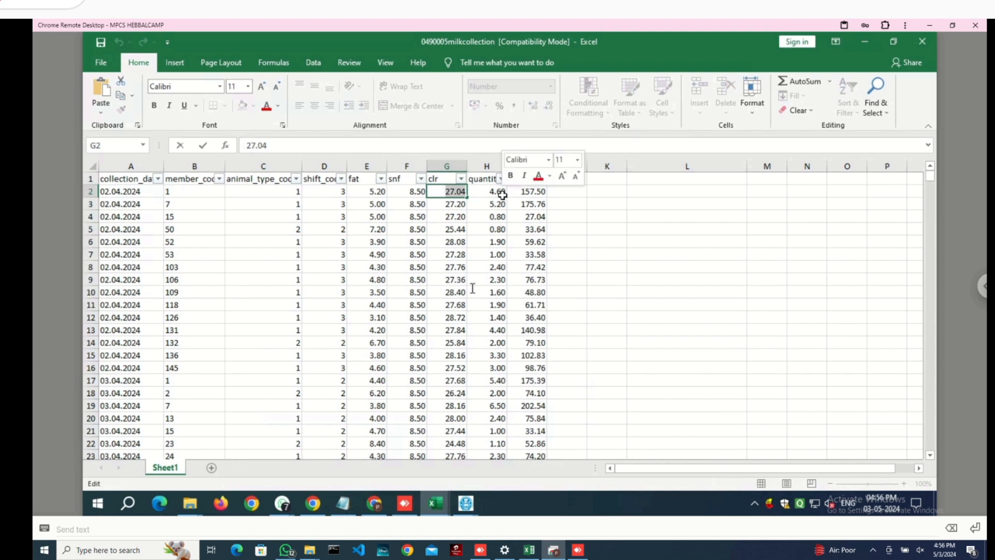
key("ctrl+v")
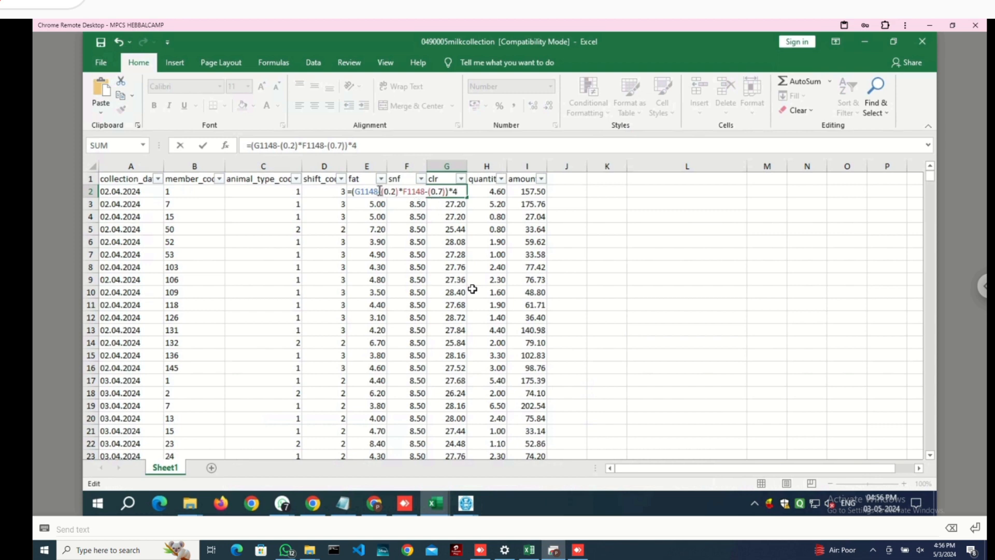
left_click(379, 190)
key("BackSpace")
key("BackSpace")
key("BackSpace")
key("BackSpace")
key("BackSpace")
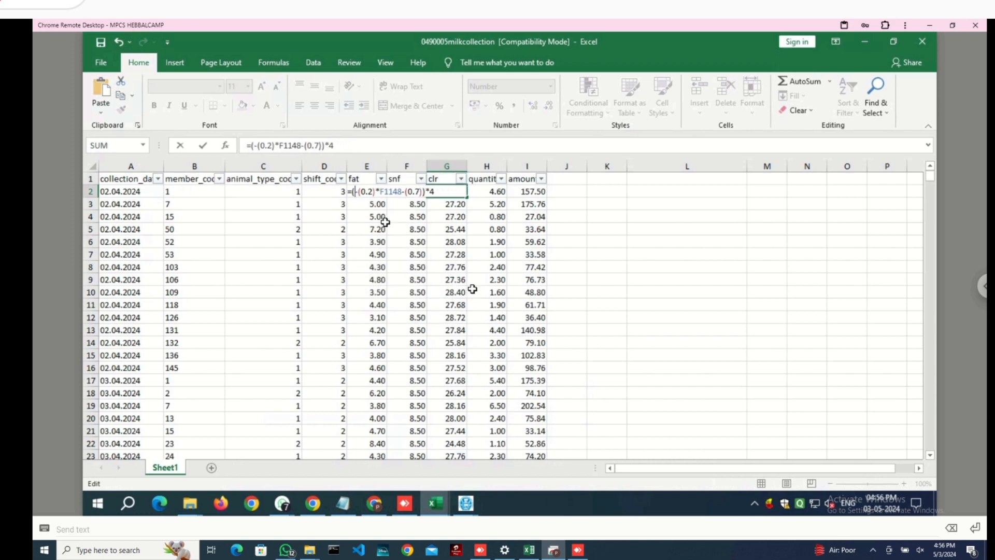
left_click(479, 191)
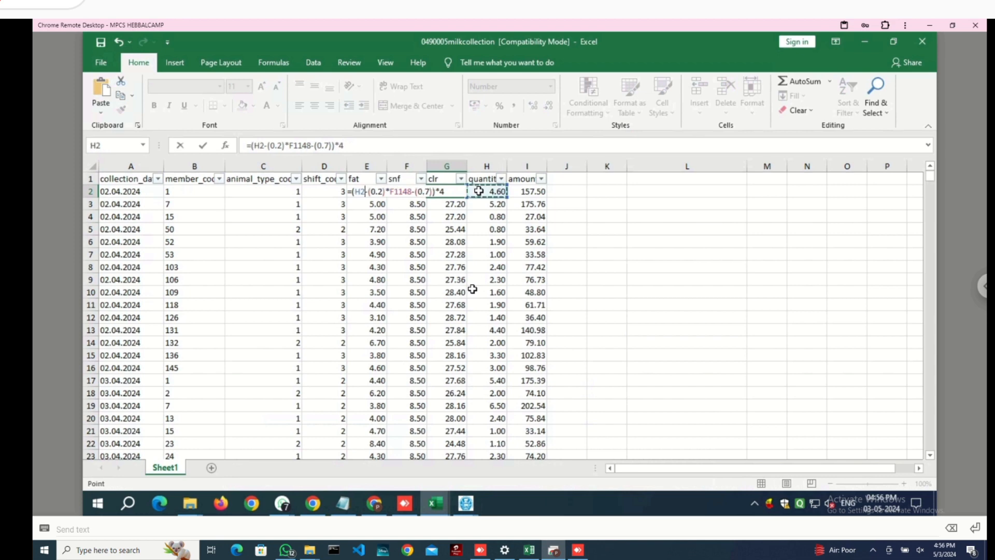
key("Left")
key("Left")
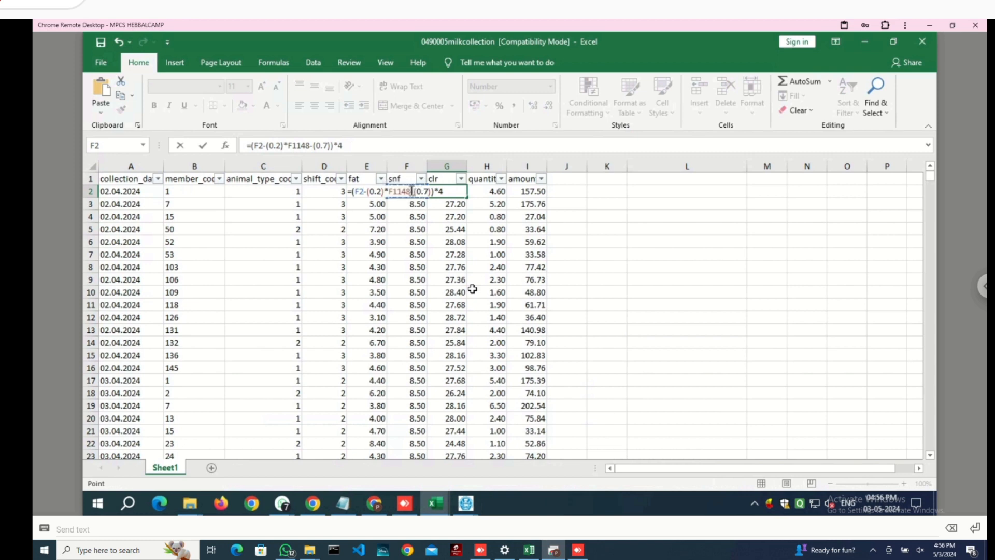
- Replace F1148 with E2, committing =(F2-(0.2)*E2-(0.7))*4 in G2
left_click(439, 191)
key("BackSpace")
key("BackSpace")
key("BackSpace")
key("BackSpace")
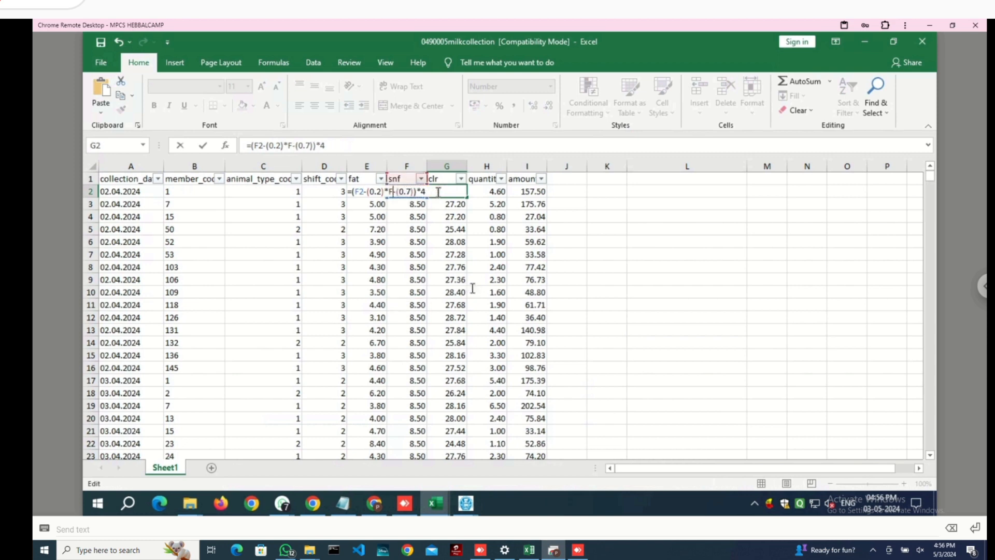
key("BackSpace")
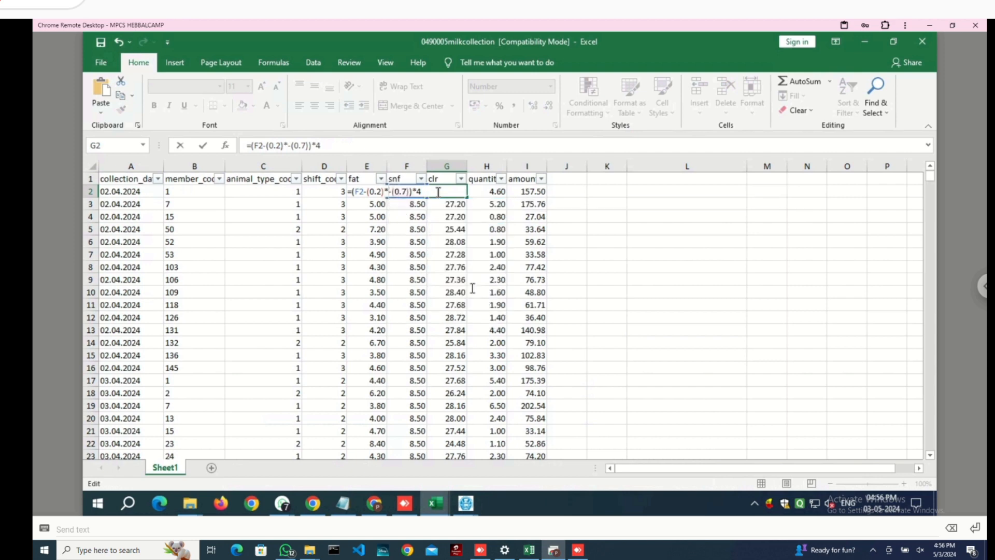
left_click(489, 193)
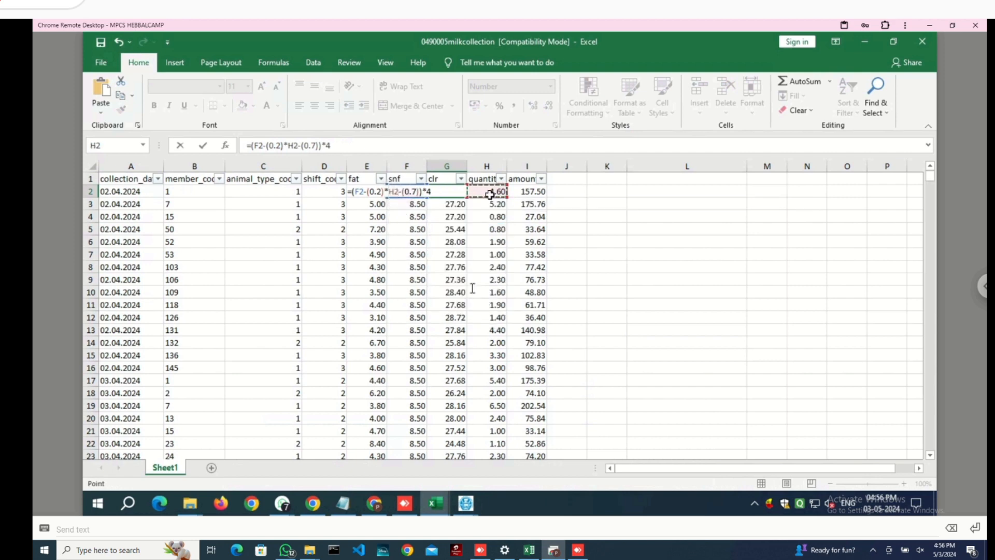
key("Left")
key("Left")
key("Left")
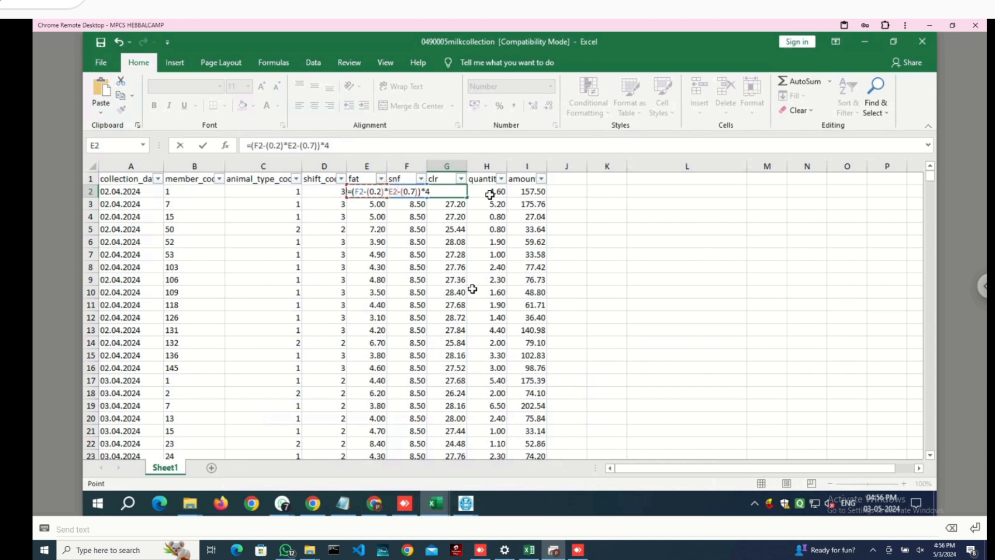
key("Return")
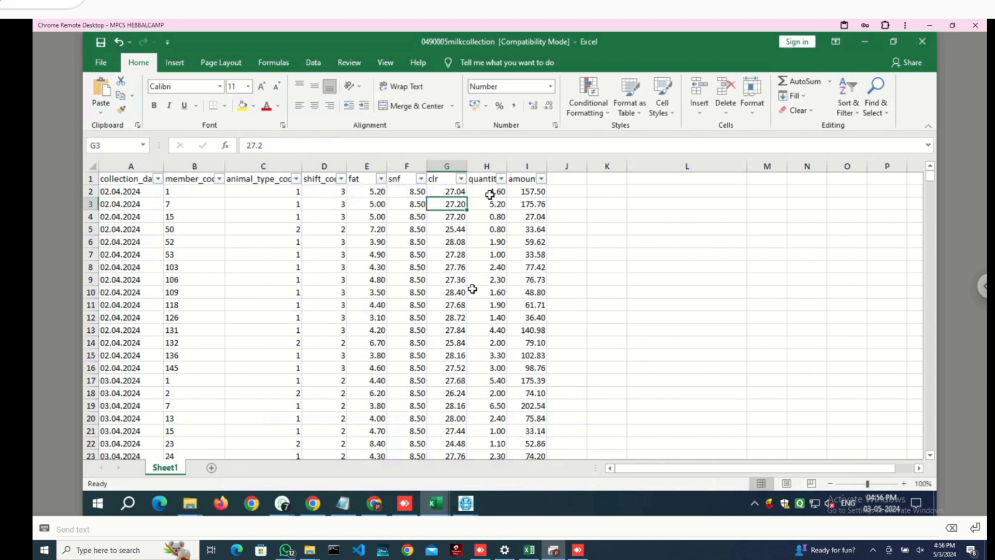
- Fill G2's clr formula down column G to row 1094, check G3–G4, and save
left_click(444, 193)
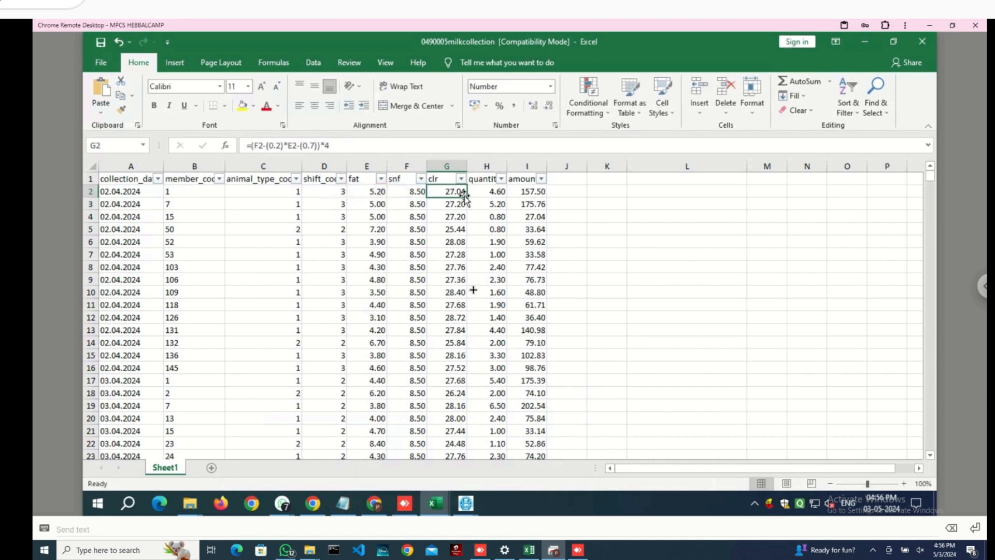
double_click(465, 197)
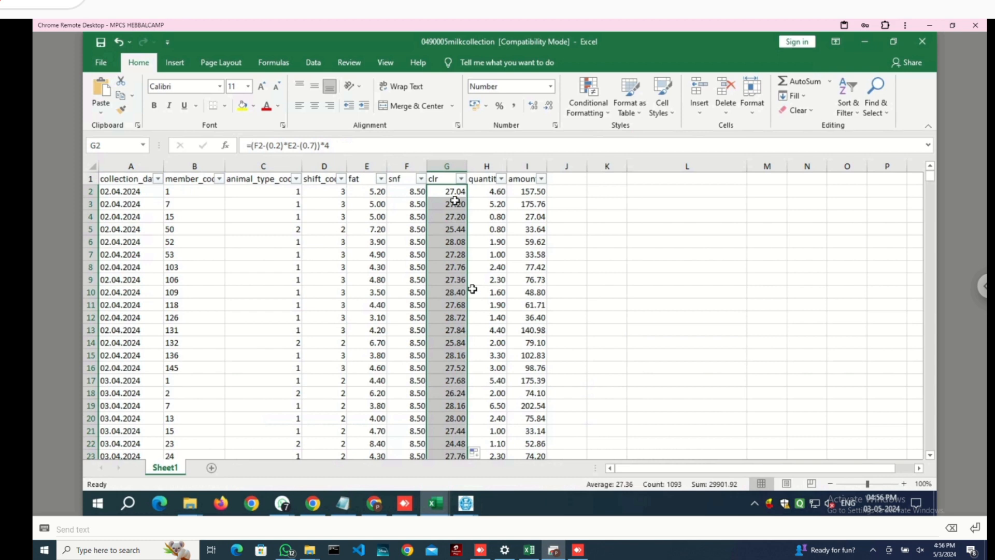
double_click(456, 202)
left_click(457, 215)
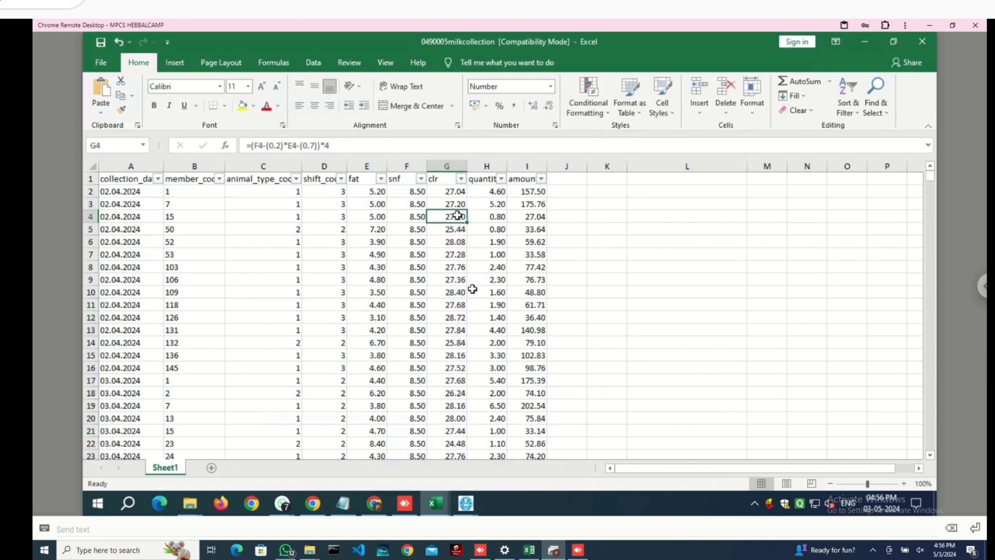
double_click(458, 215)
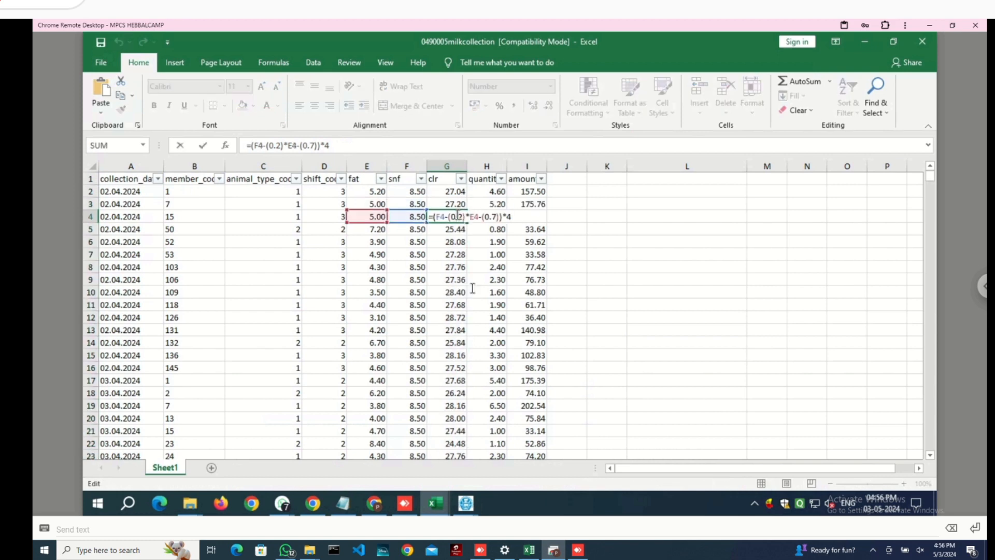
key("Return")
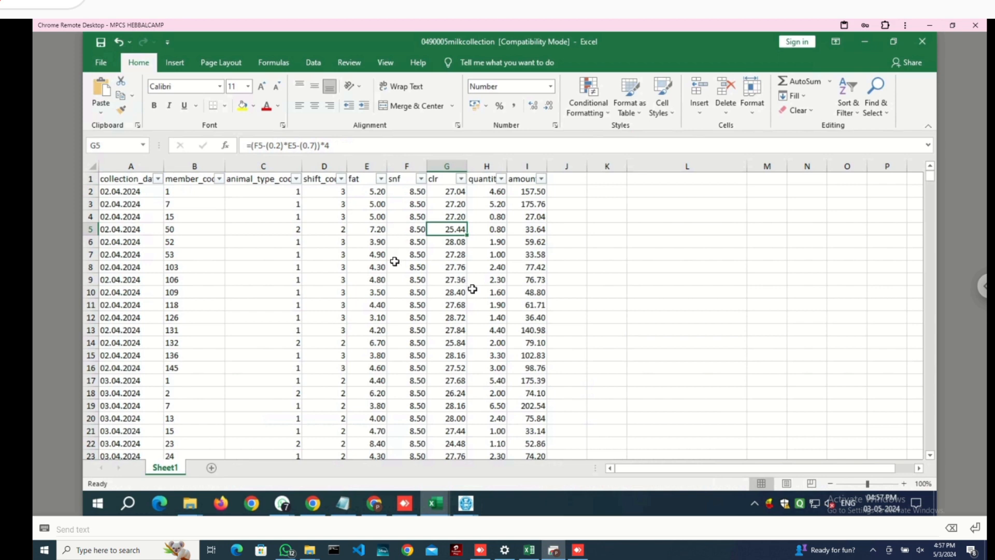
key("ctrl+s")
- Review the 02.04.2024 and 03.04.2024 entries and their shift codes on Sheet1
left_click(214, 214)
left_click_drag(122, 193, 522, 369)
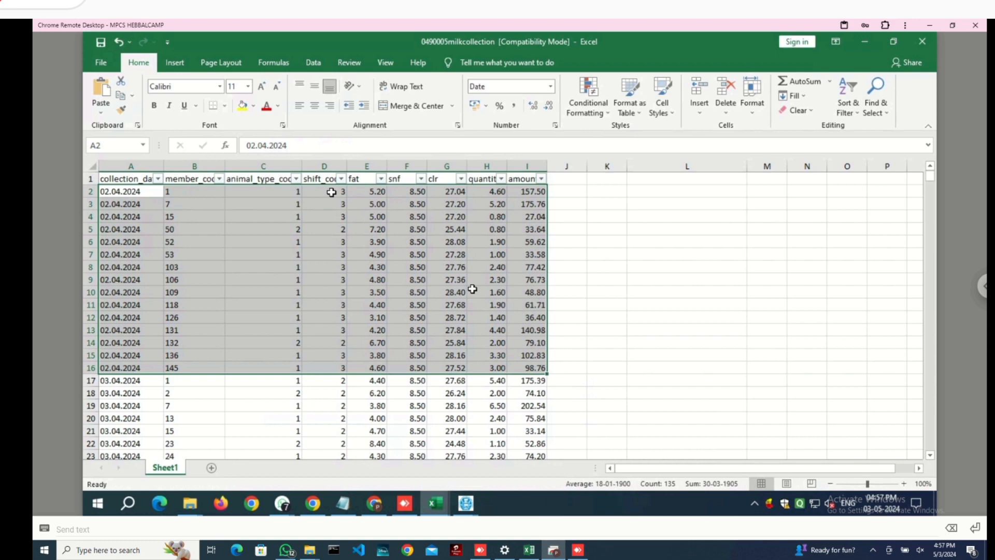
left_click_drag(331, 192, 337, 369)
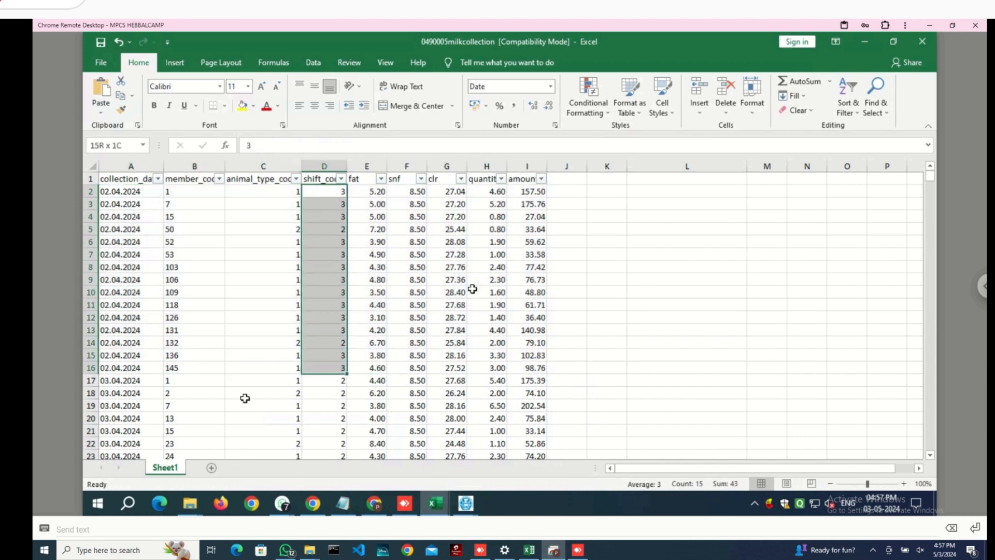
left_click_drag(129, 382, 541, 393)
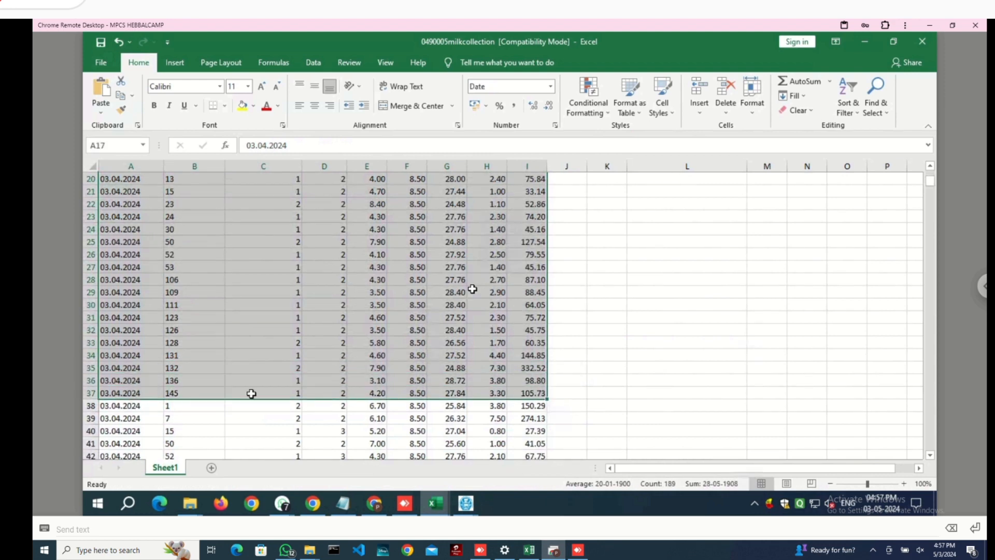
left_click(340, 415)
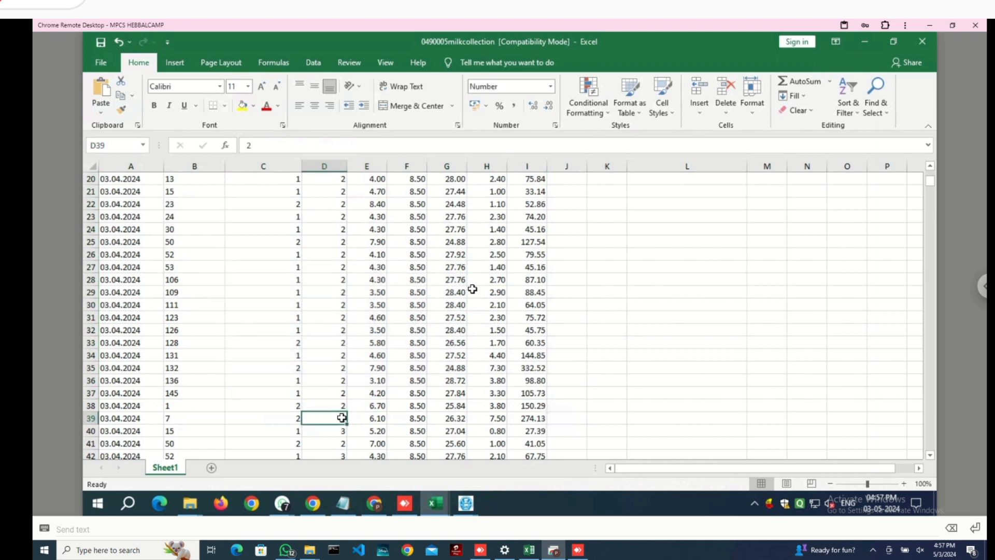
left_click_drag(528, 418, 138, 365)
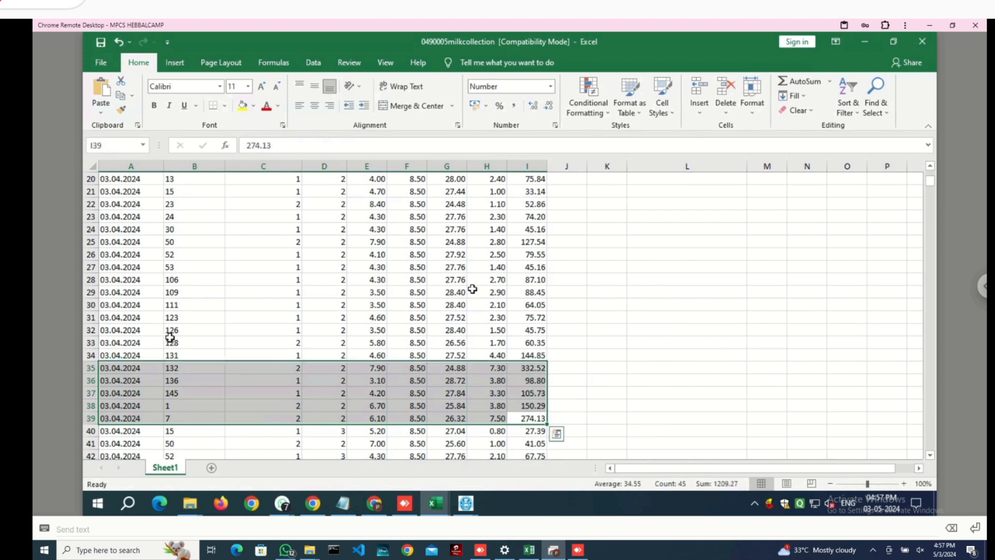
scroll(155, 337, "down", 2)
scroll(176, 342, "down", 1)
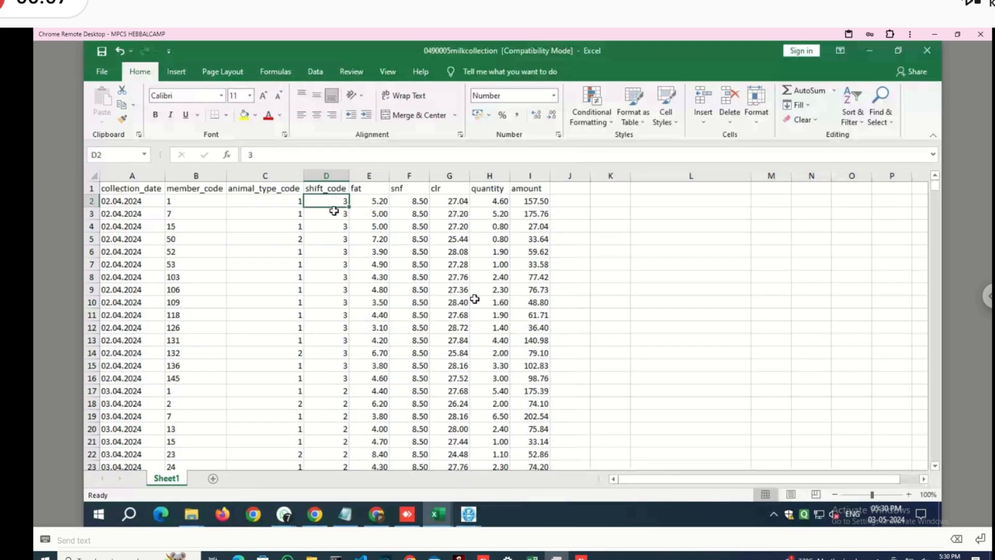
- Select the whole sheet and turn on AutoFilter for every column header
left_click(341, 402)
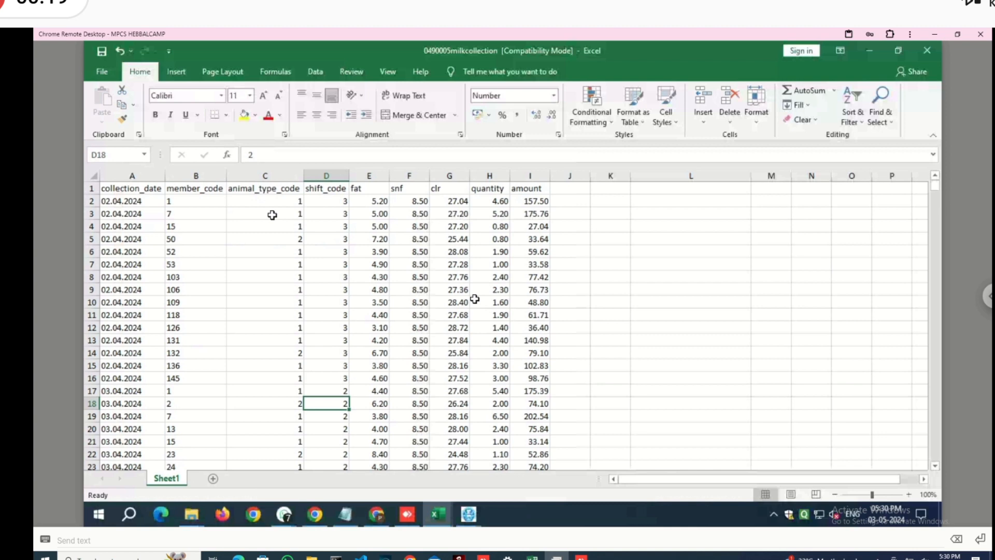
key("ctrl+a")
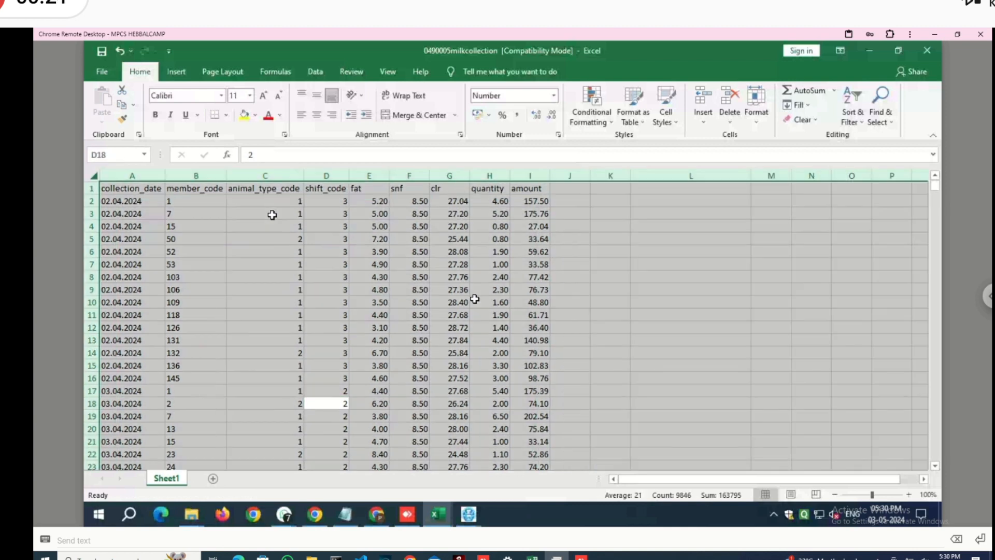
key("ctrl+shift+l")
left_click(371, 226)
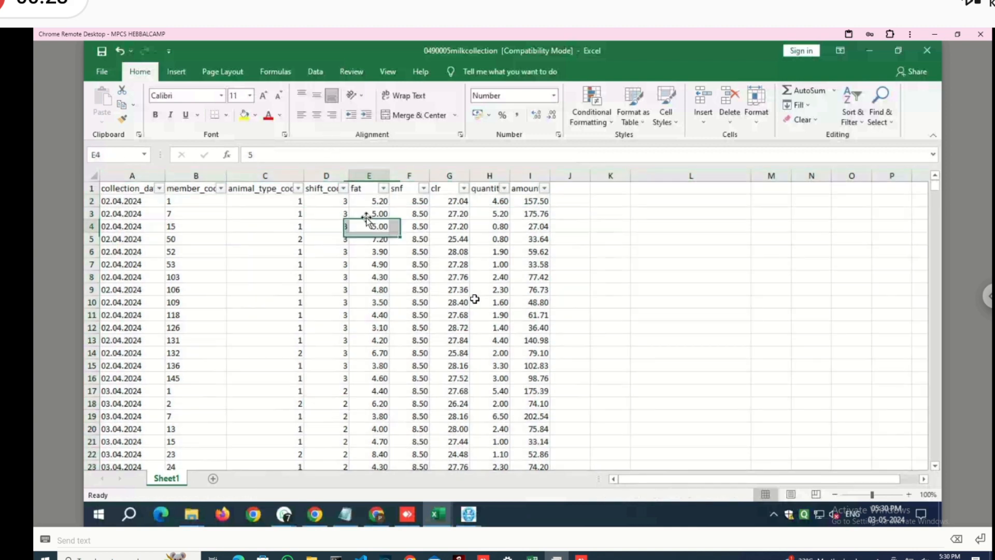
- Filter the fat column to values 5.60 and above, leaving 206 of 1093 records
left_click(383, 189)
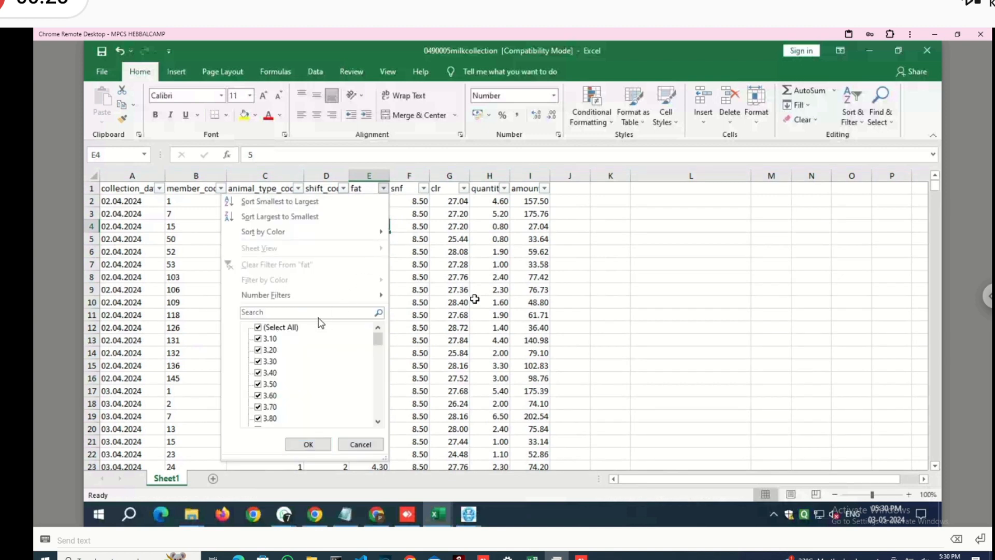
left_click(288, 329)
key("Down")
key("Down")
key("Down")
key("Down")
key("Down")
key("Down")
key("Down")
key("Down")
key("Down")
key("Down")
key("Down")
key("Down")
key("Down")
key("Down")
key("Down")
key("Down")
key("Down")
key("Down")
key("Down")
key("Down")
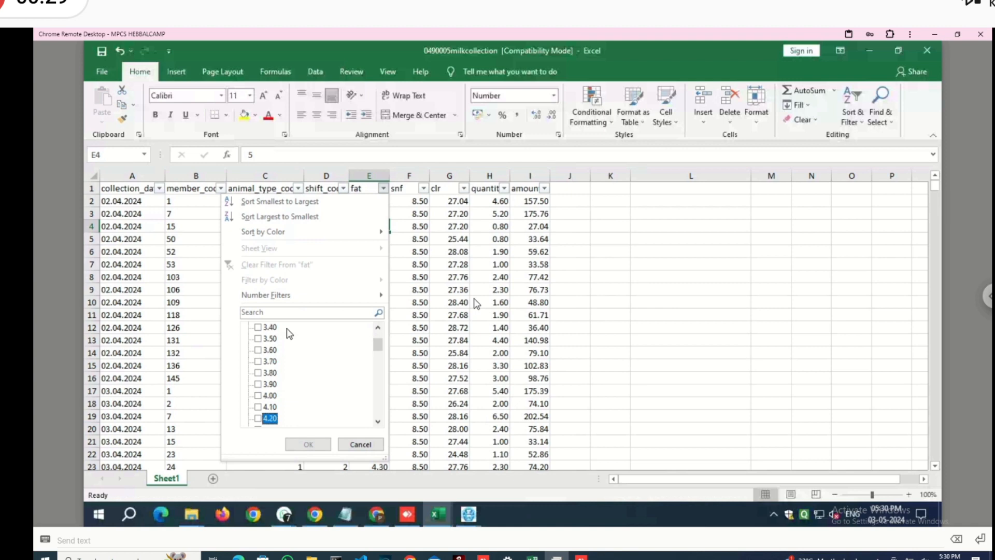
key("Down")
key("Down")
key("Down")
key("space")
key("Down")
key("space")
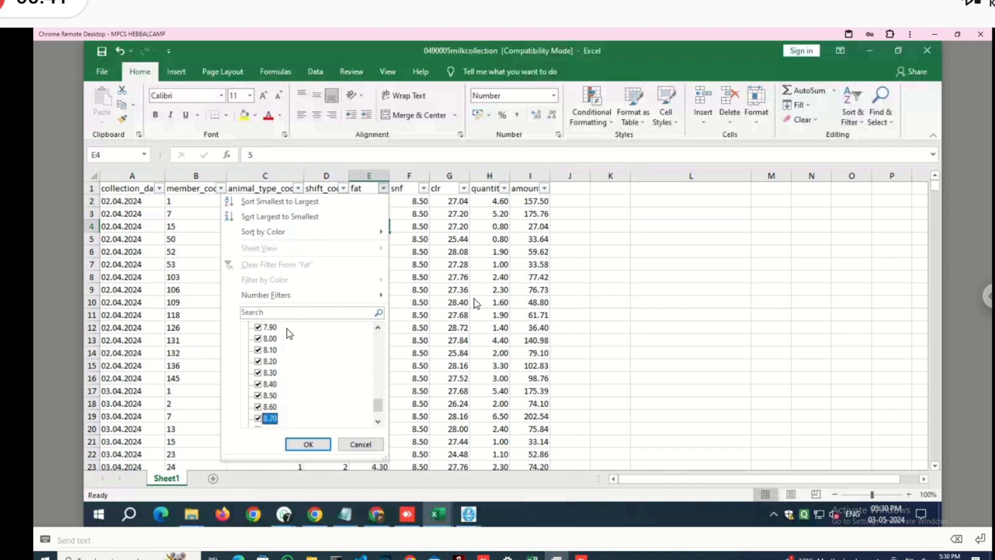
key("Tab")
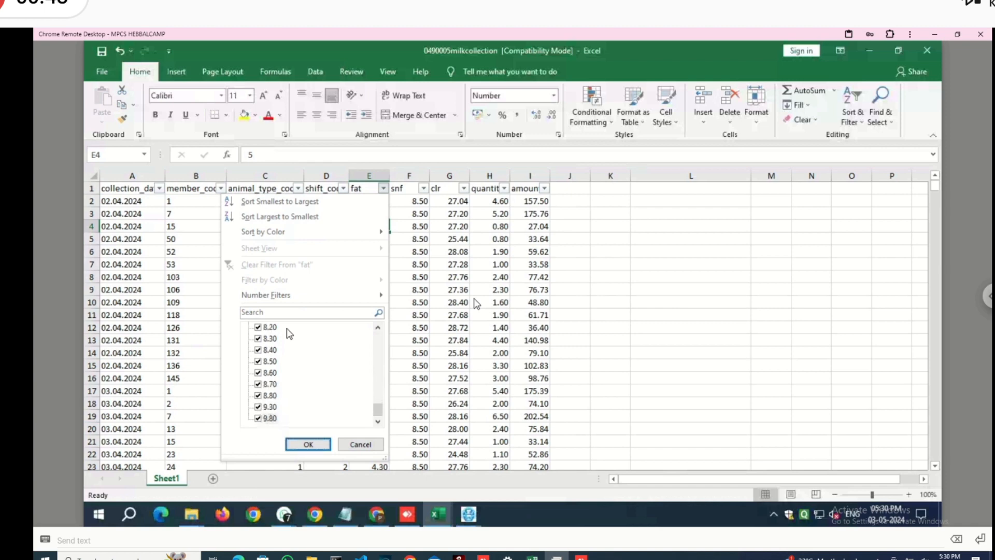
key("shift+Tab")
key("Up")
key("Up")
key("Up")
key("Up")
key("Up")
key("Up")
key("Up")
key("Up")
key("Up")
key("Up")
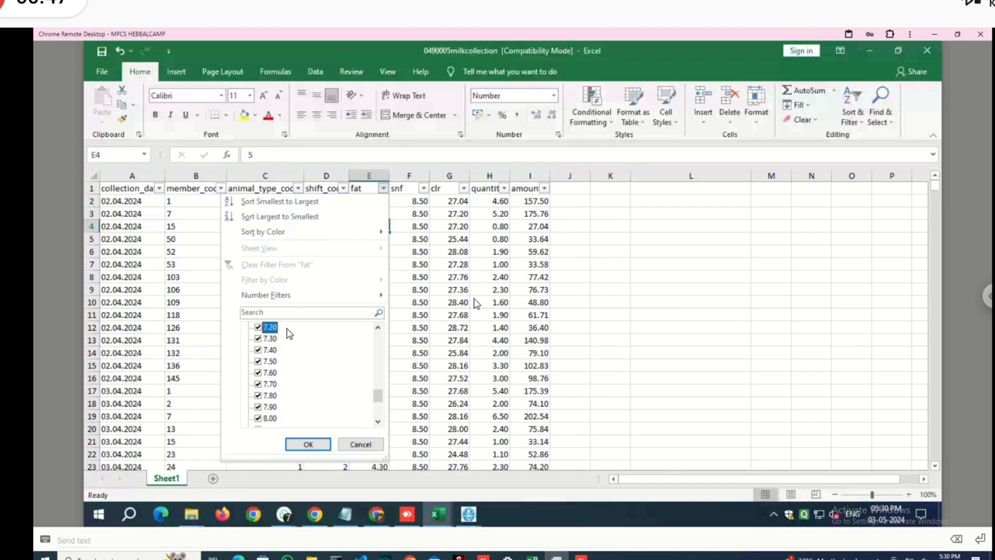
key("Up")
key("Up")
key("Up")
key("Up")
key("Up")
key("Up")
key("Up")
key("Up")
key("Up")
key("Up")
key("Up")
key("Up")
key("Up")
key("Up")
key("Up")
key("Up")
key("Up")
key("Up")
key("Up")
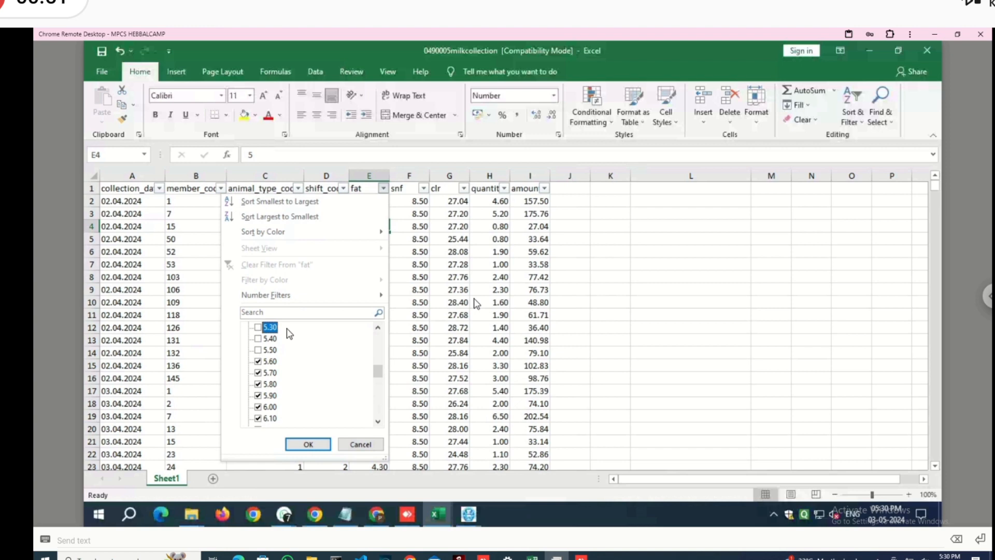
key("Return")
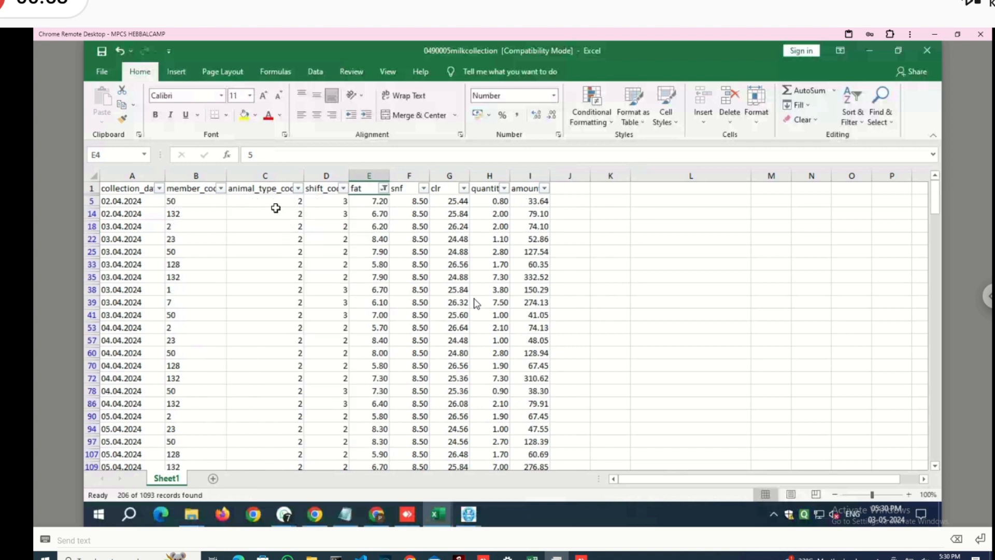
- Enter animal_type_code 2 in C5 and paste it into the filtered column C cells
left_click(275, 202)
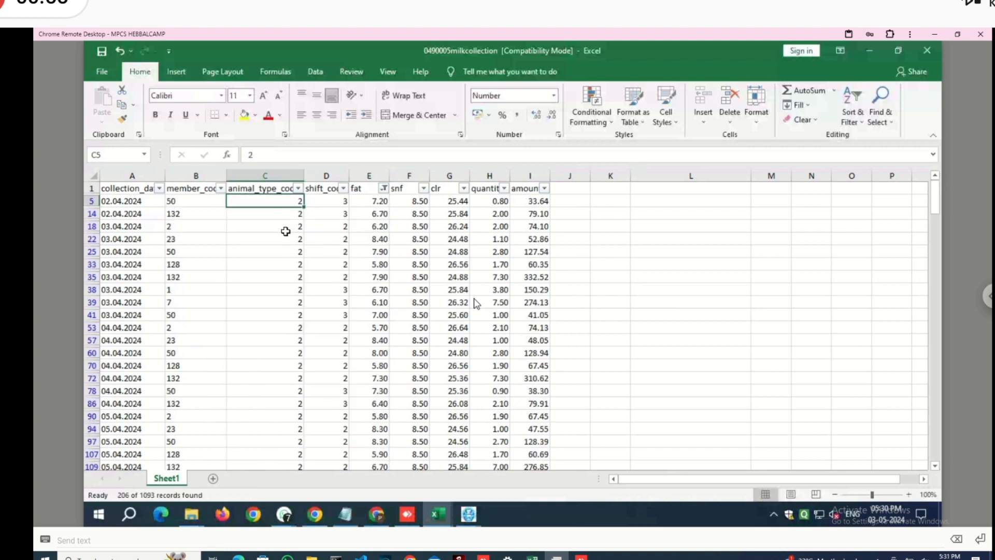
type("2")
key("Return")
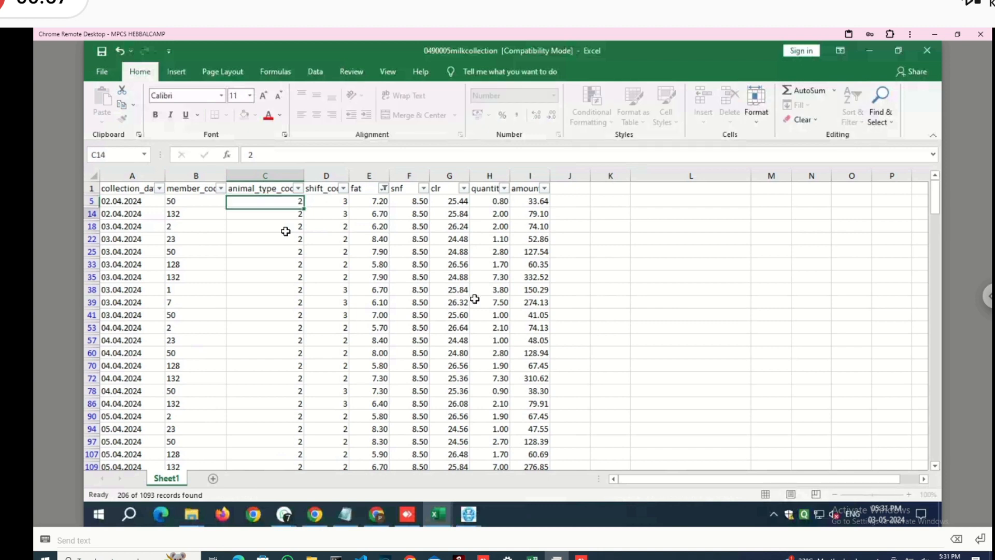
left_click(288, 200)
key("ctrl+c")
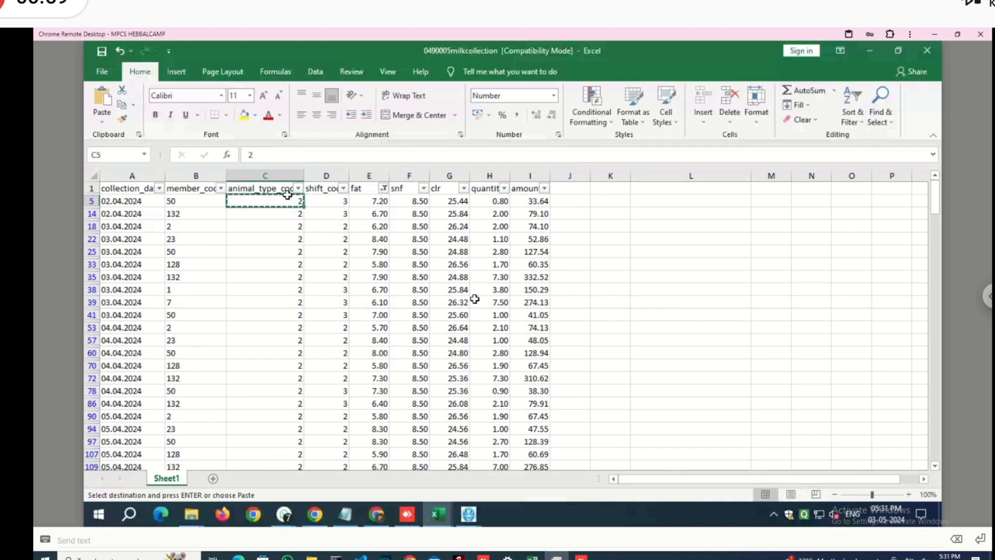
left_click_drag(288, 198, 293, 274)
key("ctrl+c")
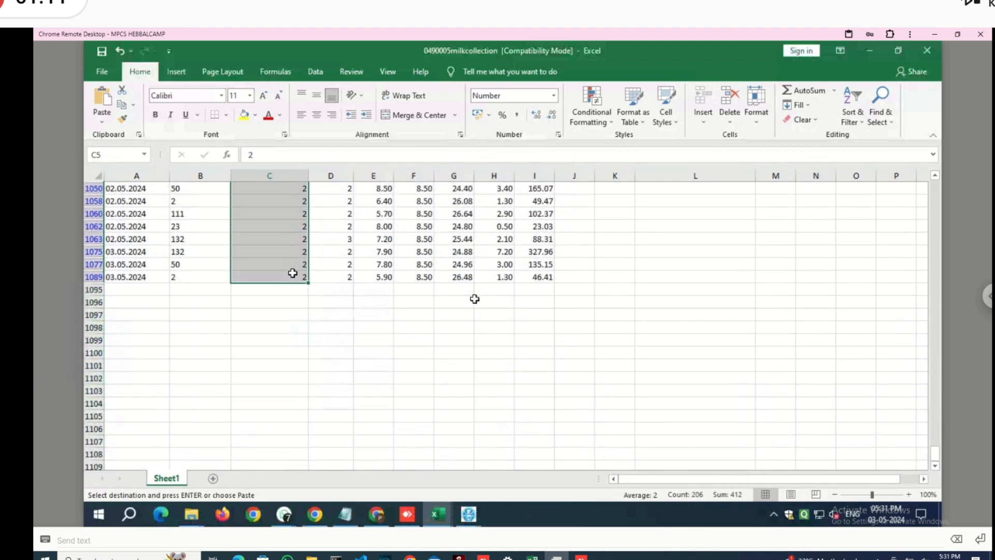
key("Return")
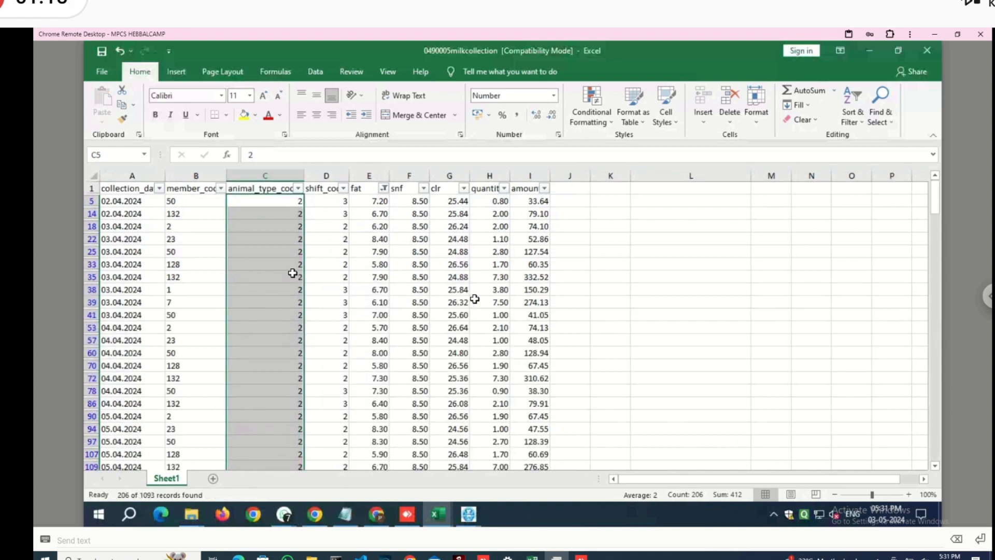
- Clear the AutoFilter so all rows show, and inspect the clr formula in G3 without changing it
key("ctrl+shift+l")
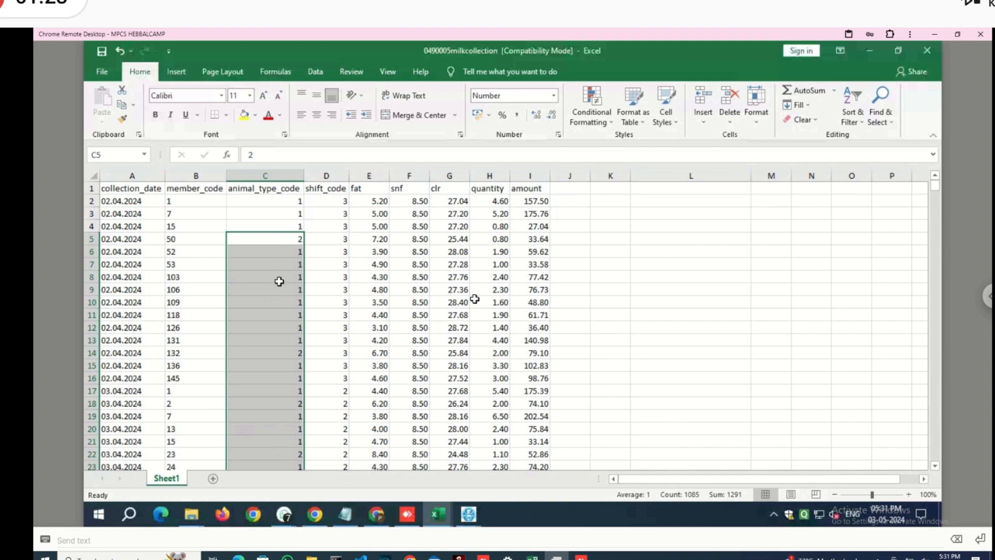
left_click(337, 213)
left_click(380, 213)
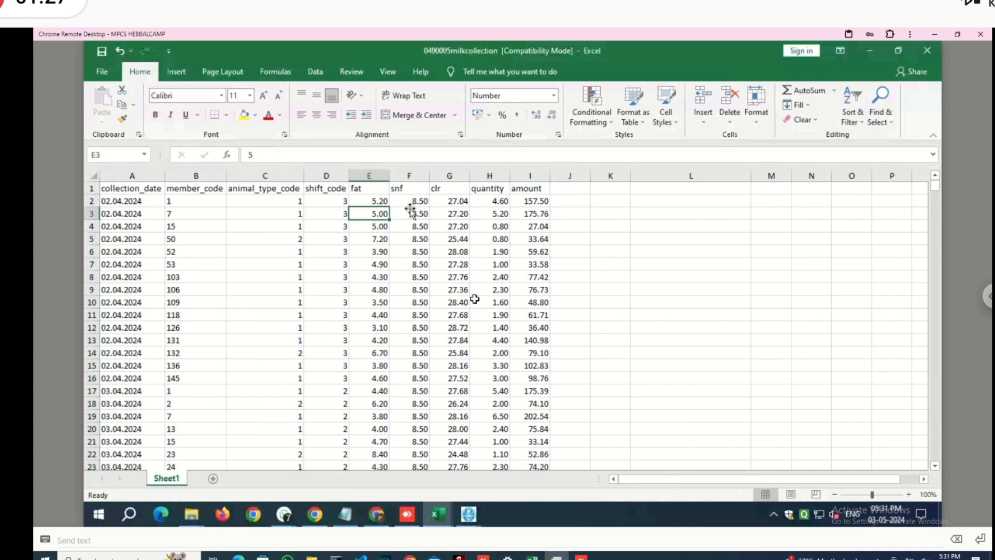
left_click(411, 212)
double_click(456, 214)
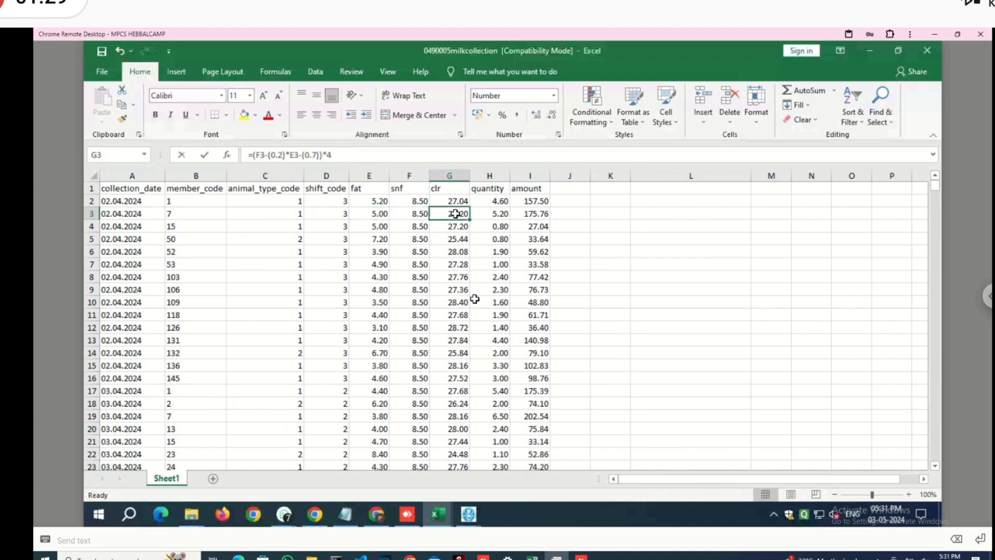
key("Escape")
- Check the row 3 amount, then return to the AMCS Milk Collection screen
left_click(488, 212)
left_click(523, 212)
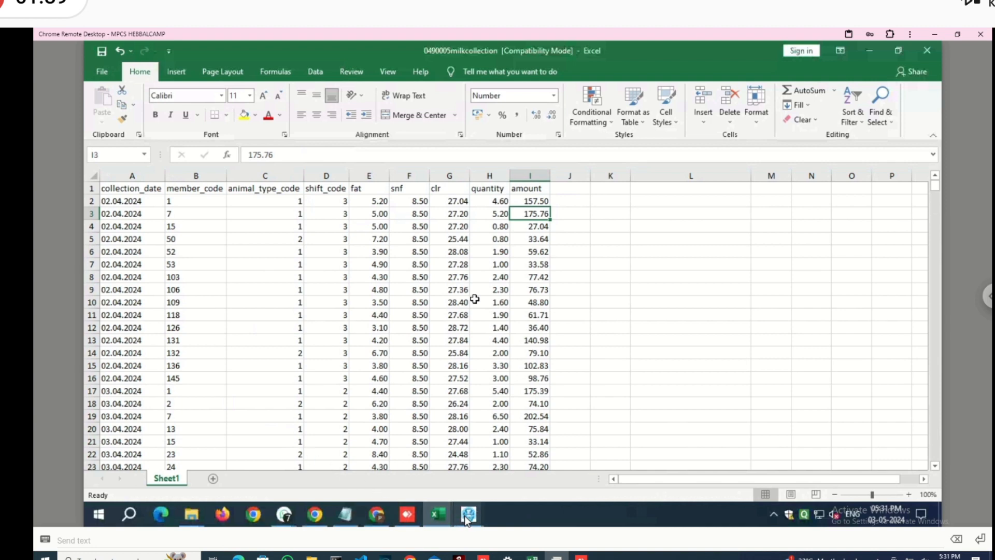
mouse_move(467, 517)
left_click(491, 457)
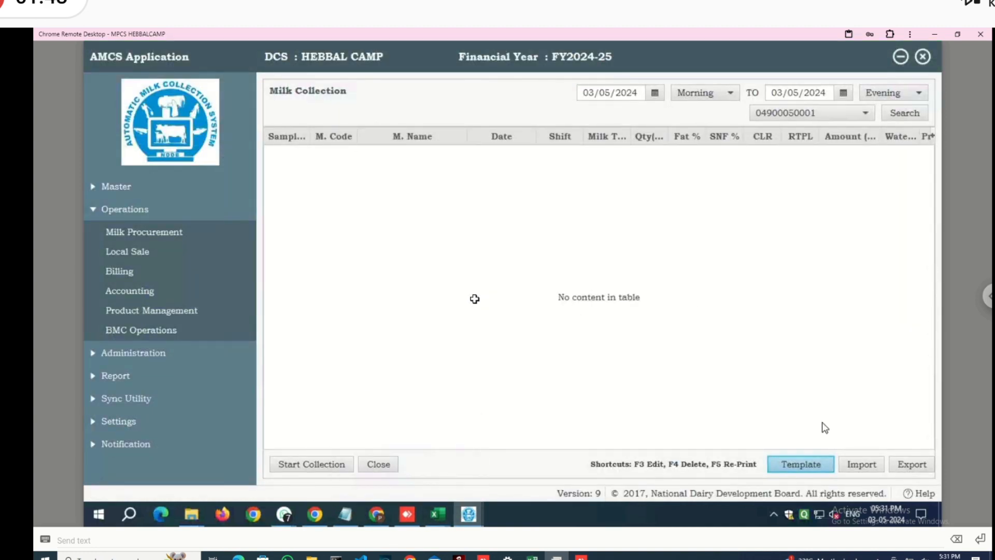
- Start the milk collection import and check the clr value in G20 of the milkcollection workbook
left_click(871, 466)
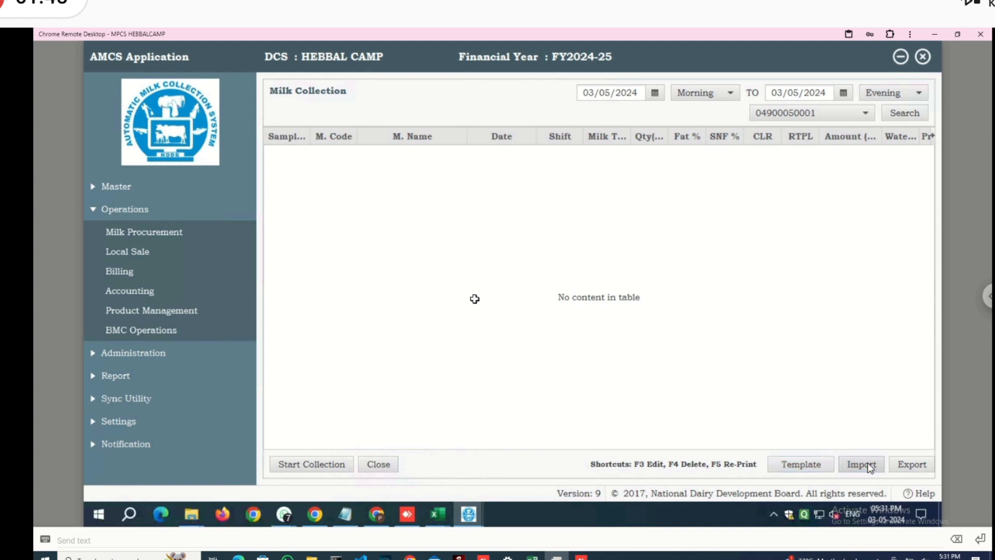
left_click(440, 515)
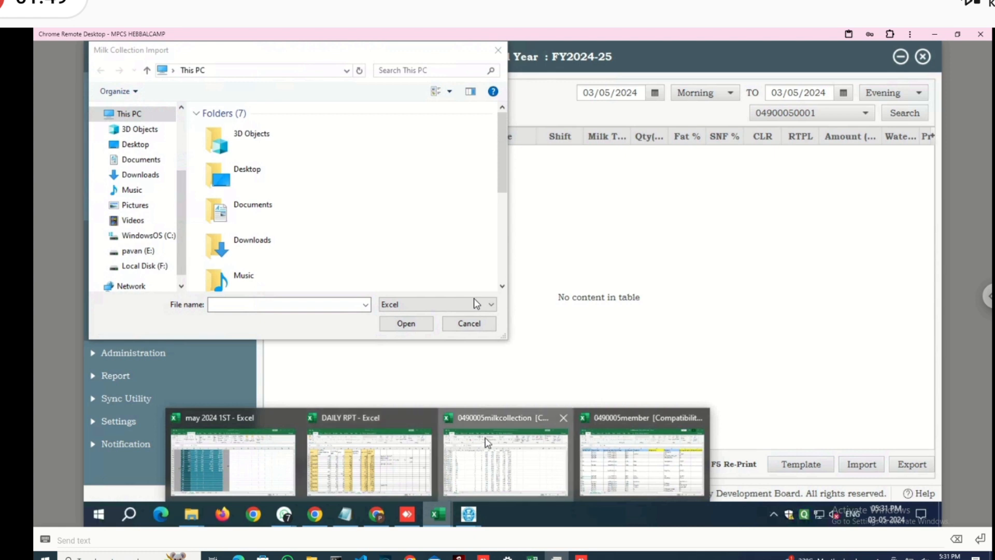
left_click(487, 442)
left_click(467, 427)
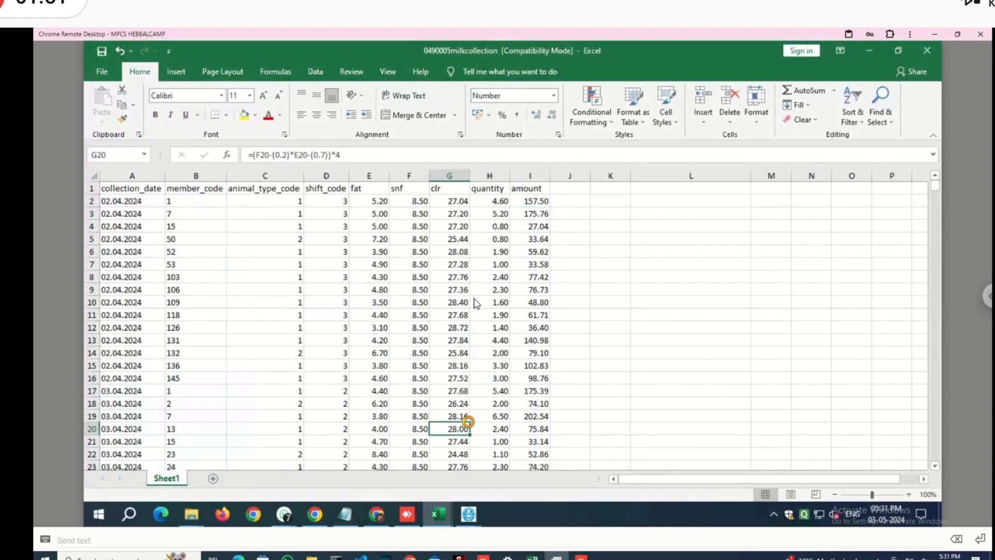
- Select 0490005milkcollection on the Desktop as the file to import
mouse_move(466, 516)
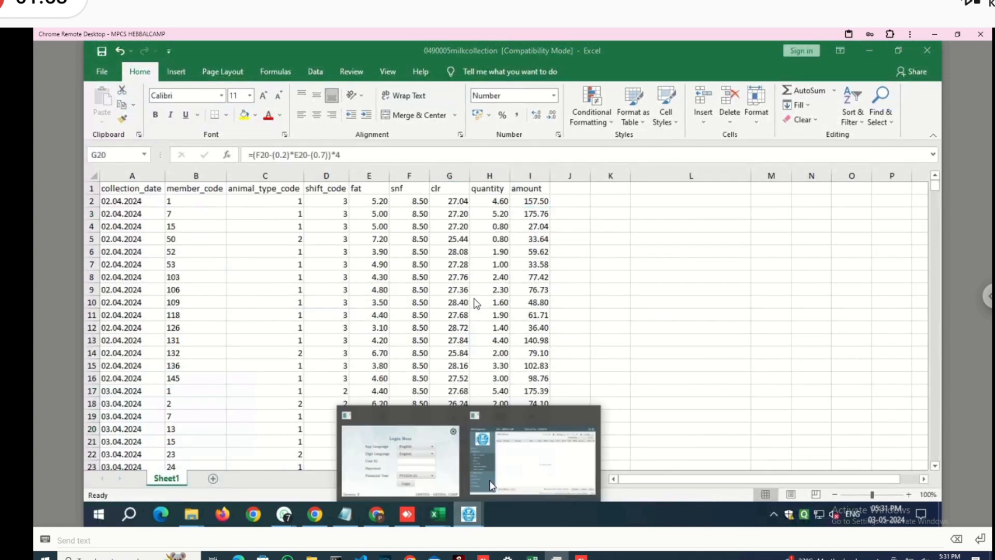
left_click(529, 456)
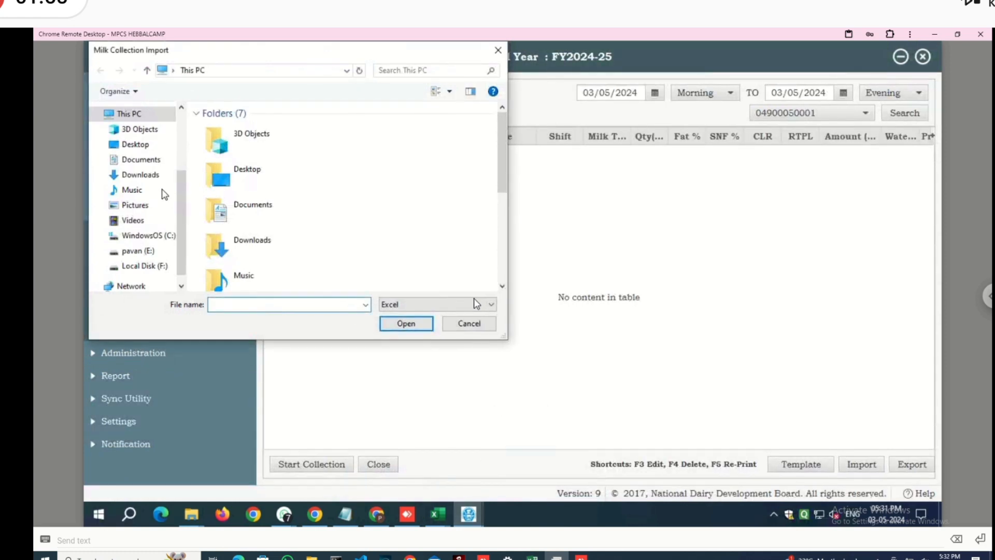
left_click(144, 145)
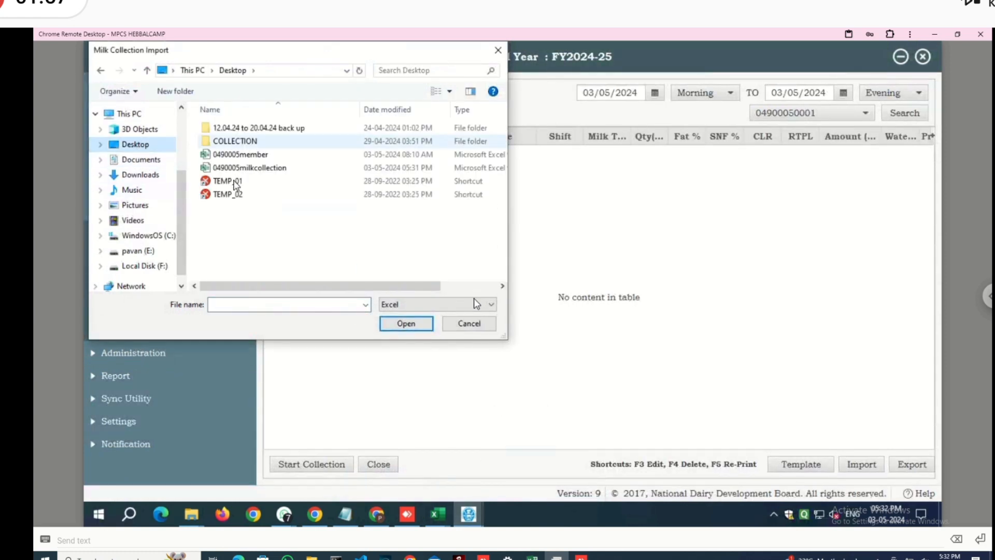
left_click(268, 169)
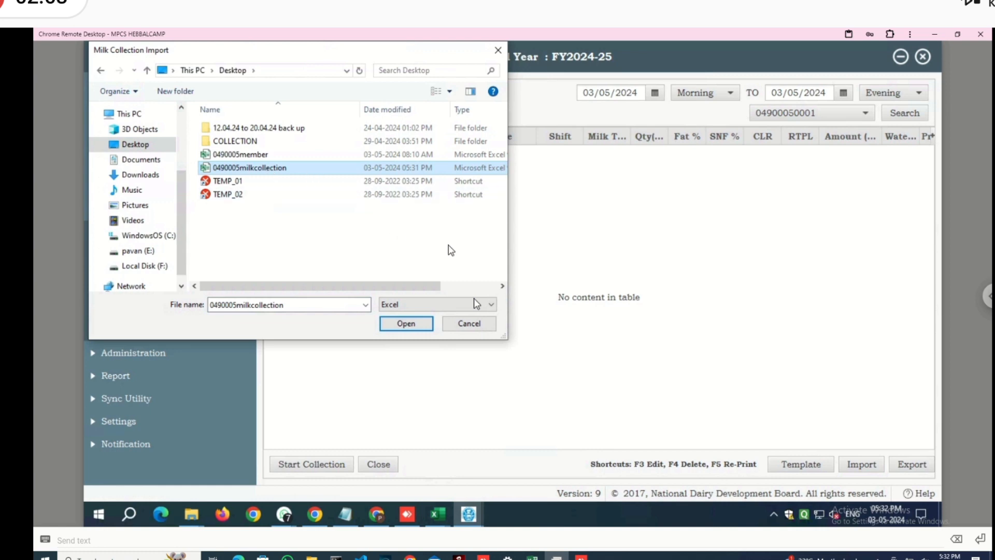
- Open the 0490005milkcollection file to begin importing it
left_click(419, 326)
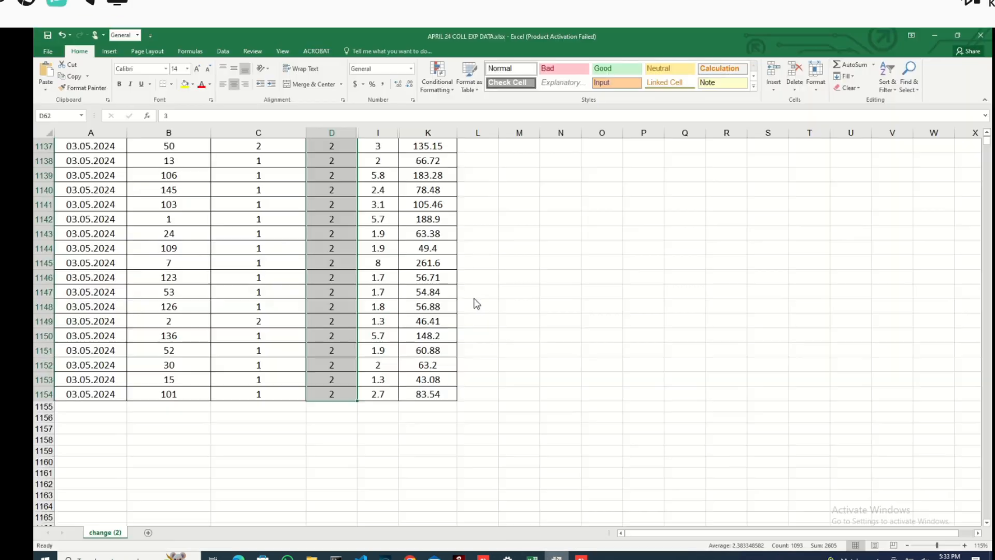
- Scroll to the top of APRIL 24 COLL EXP DATA and hide the 02.04.2024 rows 57–61
key("alt+Tab")
left_click(548, 420)
scroll(549, 421, "up", 20)
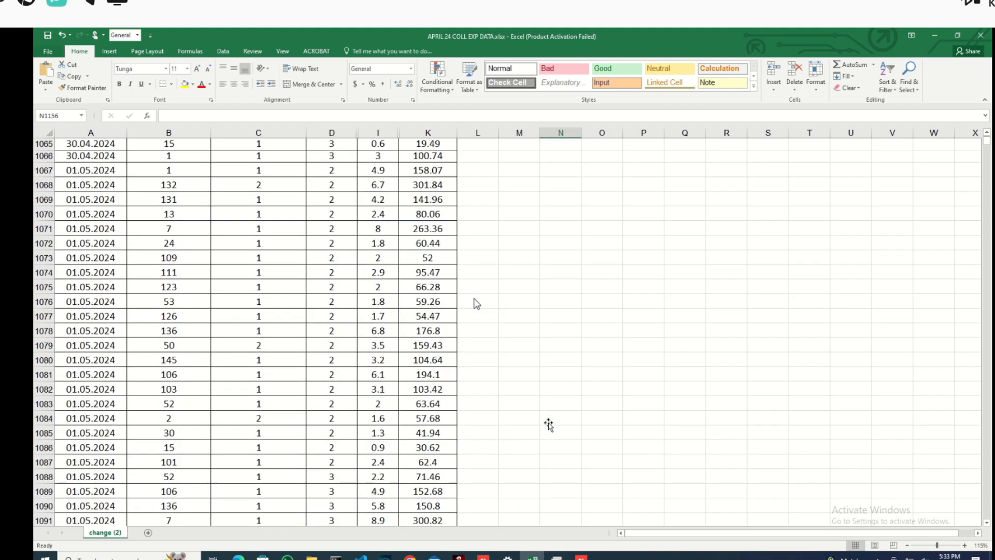
scroll(477, 304, "up", 20)
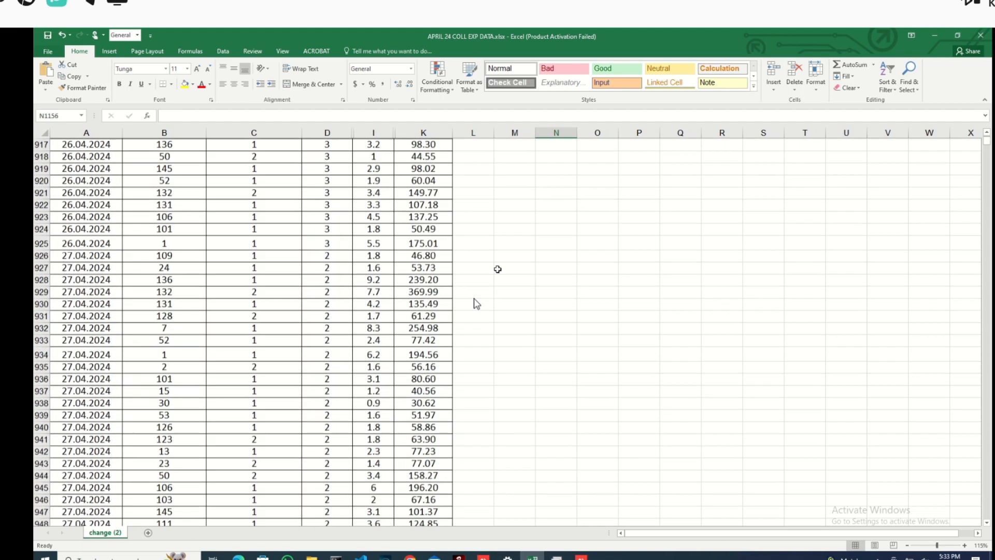
scroll(477, 304, "up", 9)
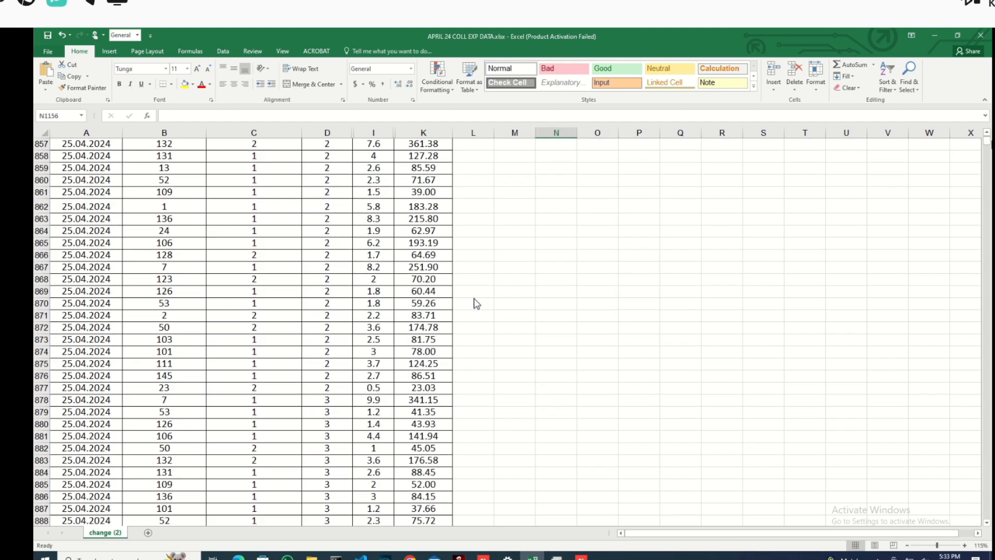
left_click_drag(988, 142, 988, 123)
scroll(412, 192, "up", 1)
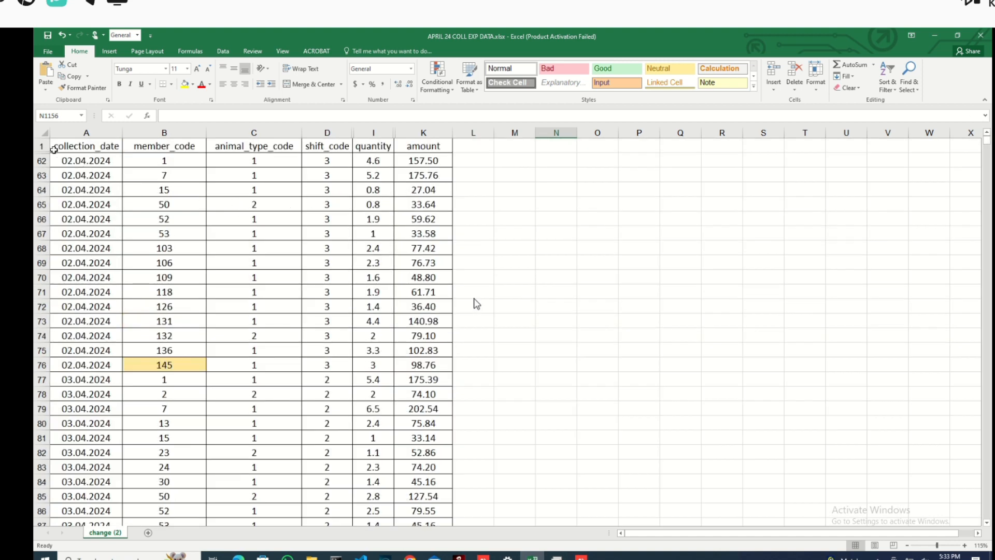
scroll(477, 305, "up", 5)
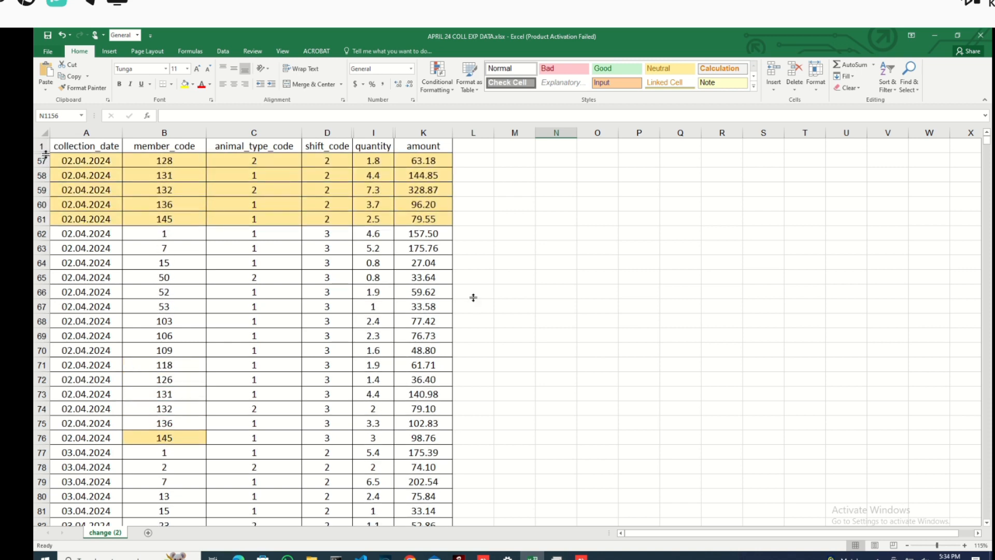
left_click_drag(36, 223, 42, 159)
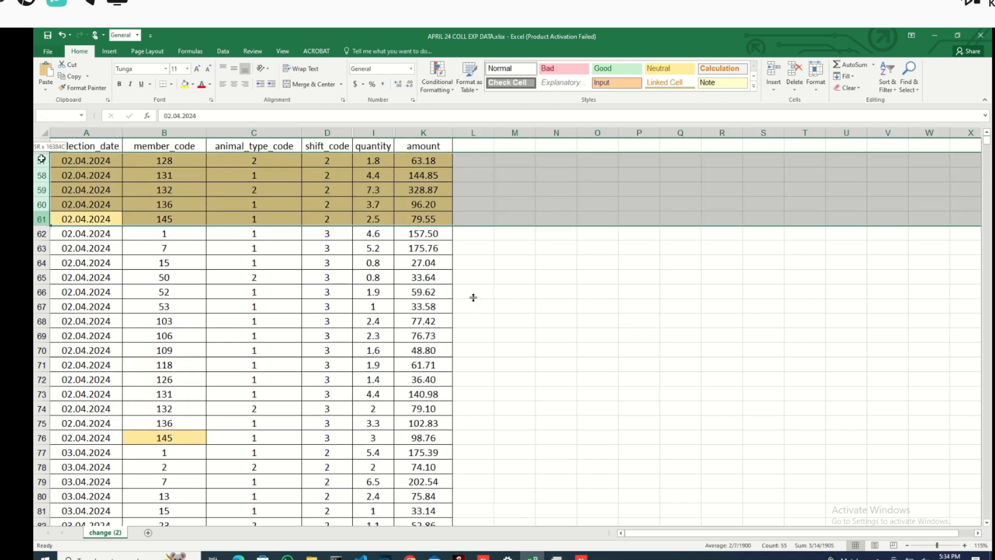
right_click(105, 165)
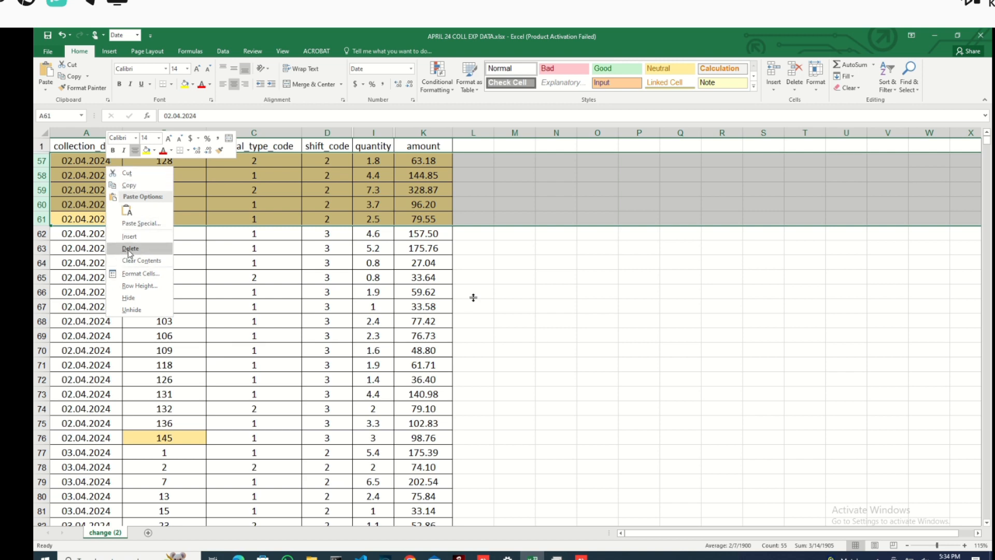
left_click(129, 299)
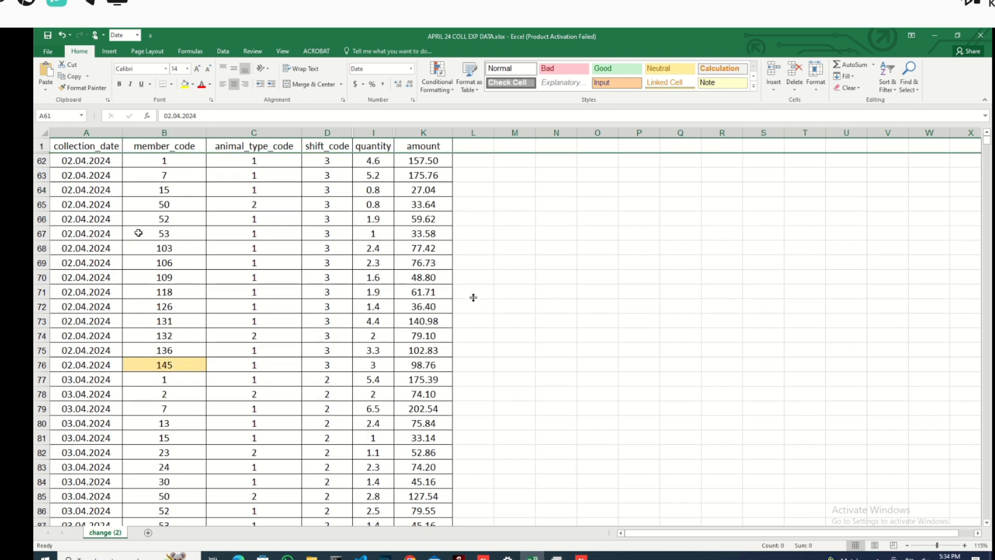
- Scroll down through the remaining April records before returning to the AMCS import
scroll(155, 169, "down", 20)
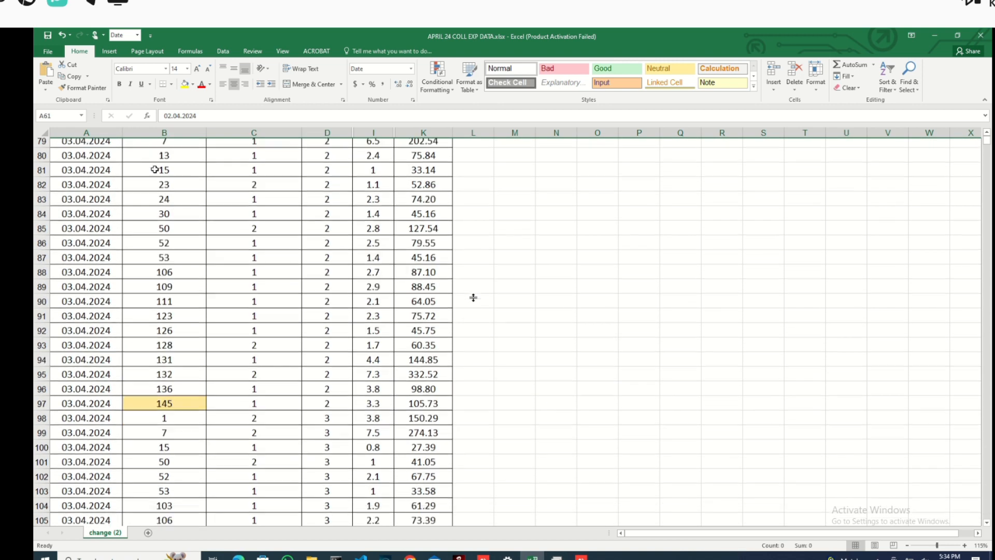
scroll(154, 169, "down", 20)
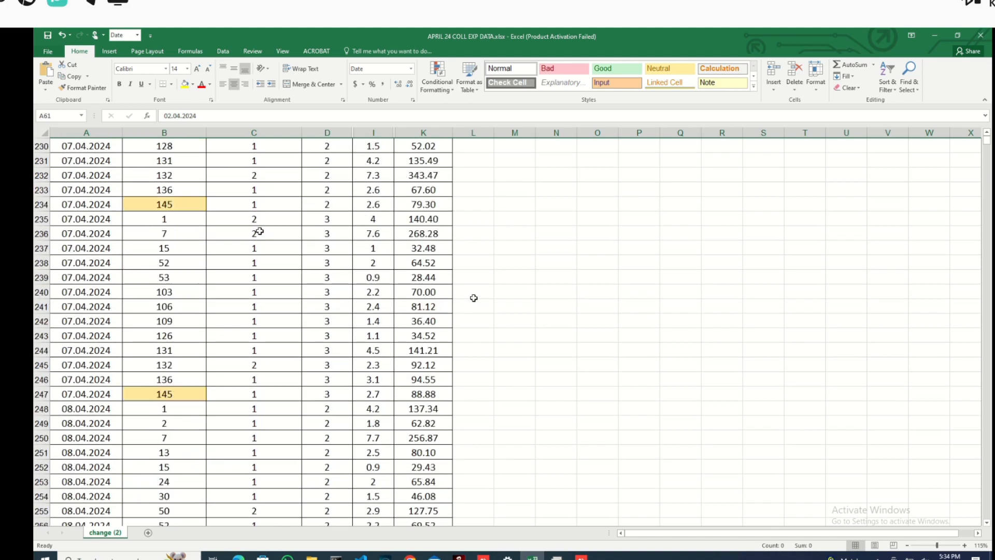
scroll(260, 233, "down", 20)
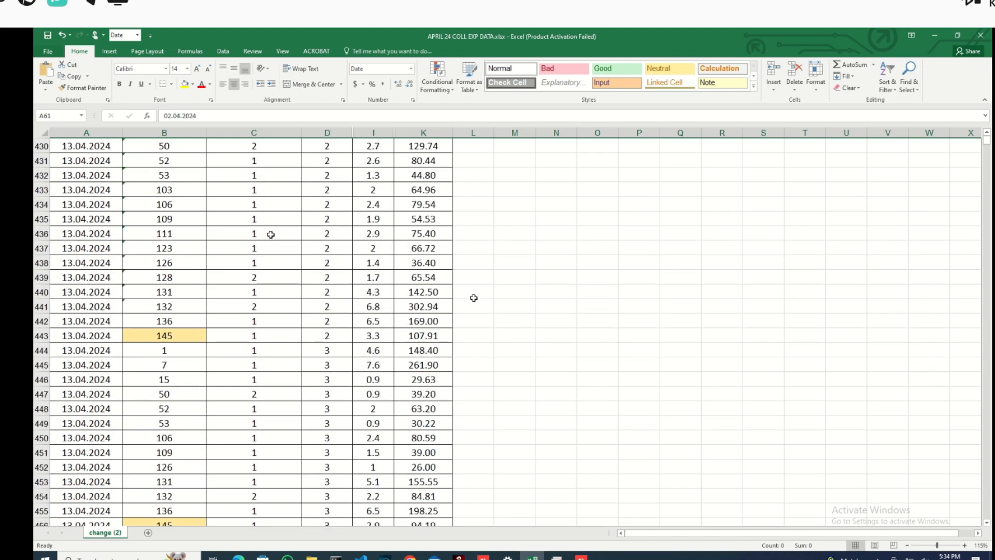
left_click(270, 235)
scroll(271, 235, "down", 20)
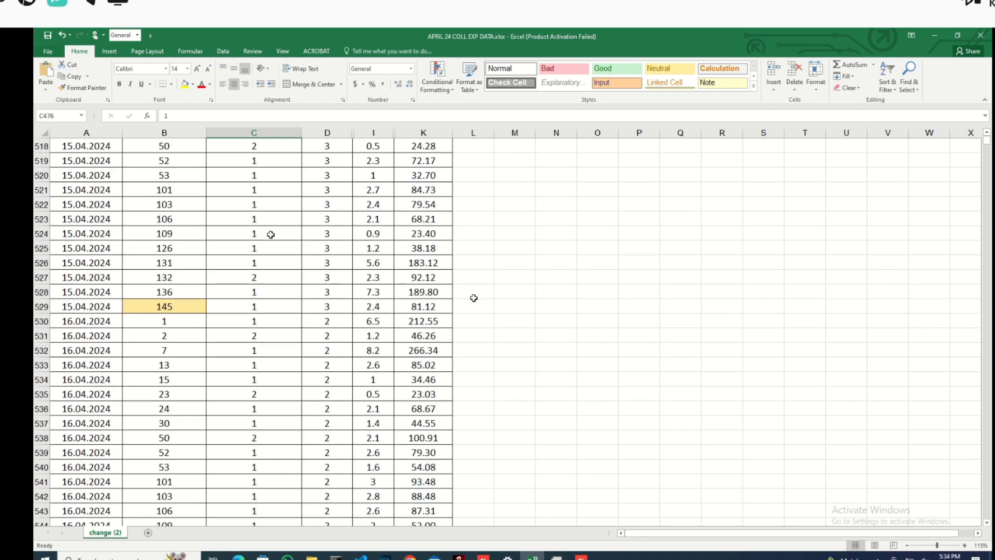
scroll(271, 234, "down", 20)
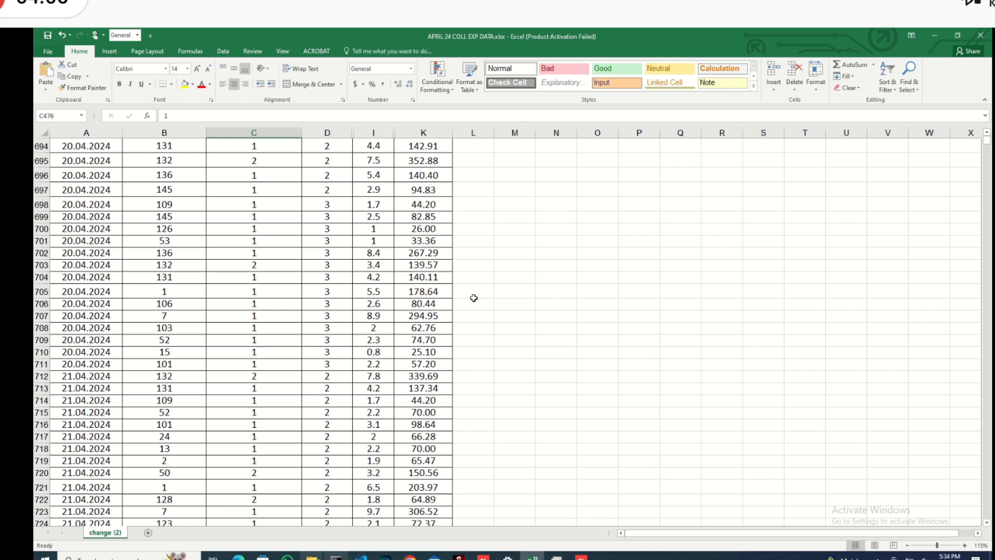
key("alt+Tab")
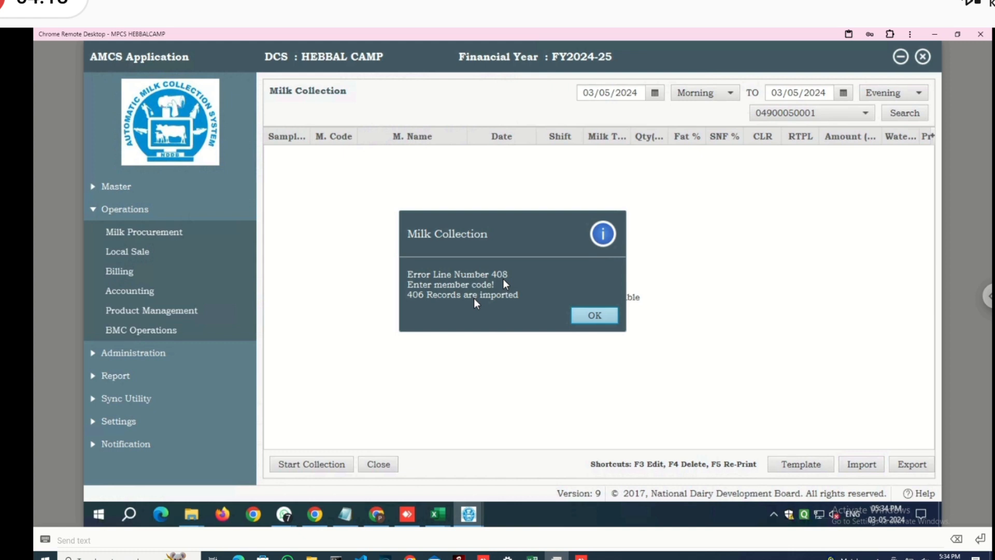
- Acknowledge the missing-member-code error at line 408 with OK
key("Return")
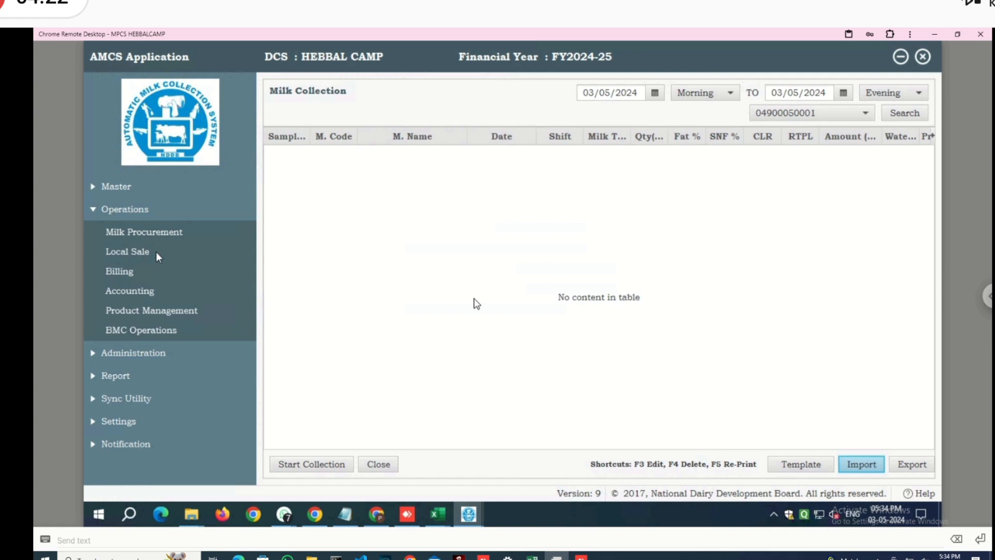
- Open Member Milk Collection under Milk Procurement and dismiss the 'DCS Payment Cycle Not Found!' warning
left_click(117, 237)
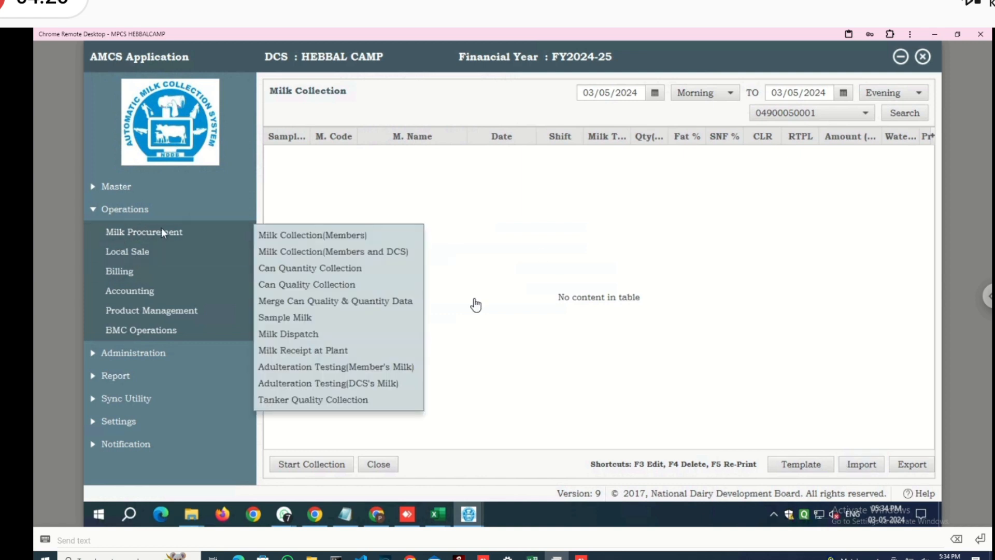
left_click(289, 235)
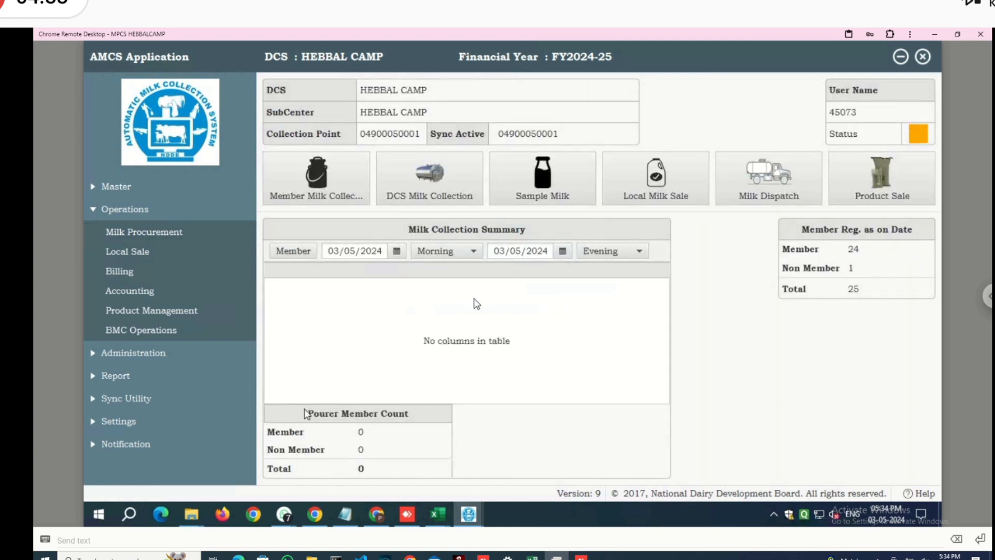
left_click(332, 180)
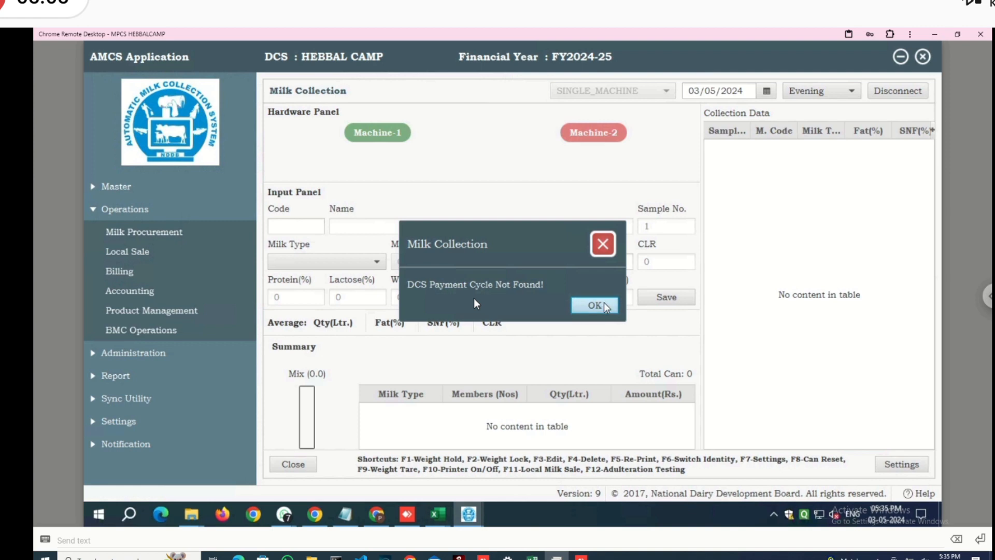
left_click(595, 305)
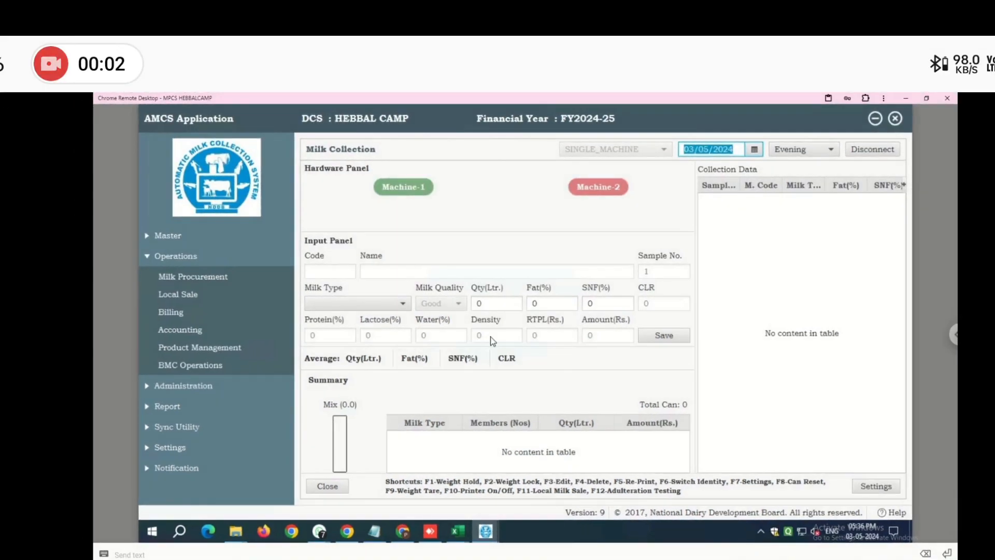
- Change the collection date to 02/04/2024 to load 15 Evening entries (36.6 litres, 1209.87)
left_click(754, 149)
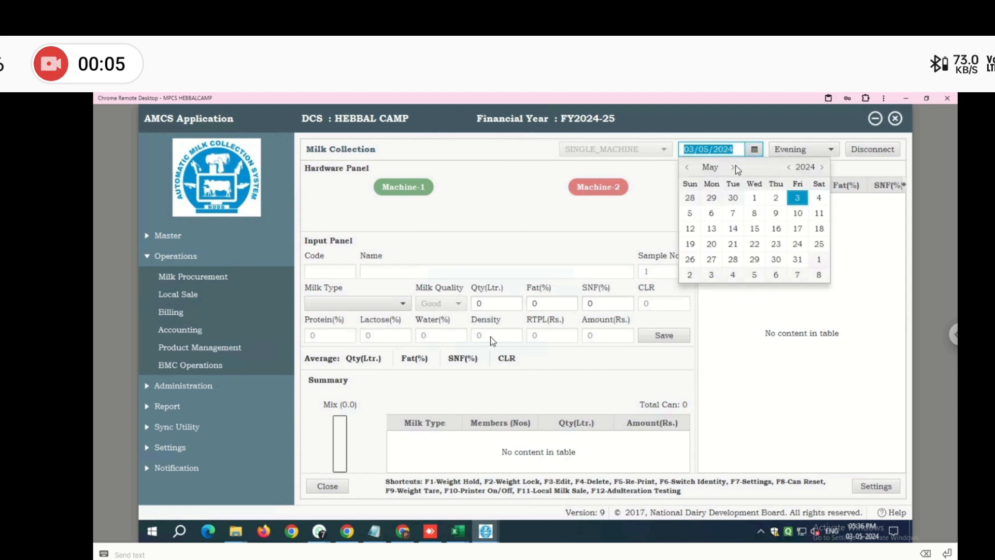
left_click(689, 167)
left_click(688, 167)
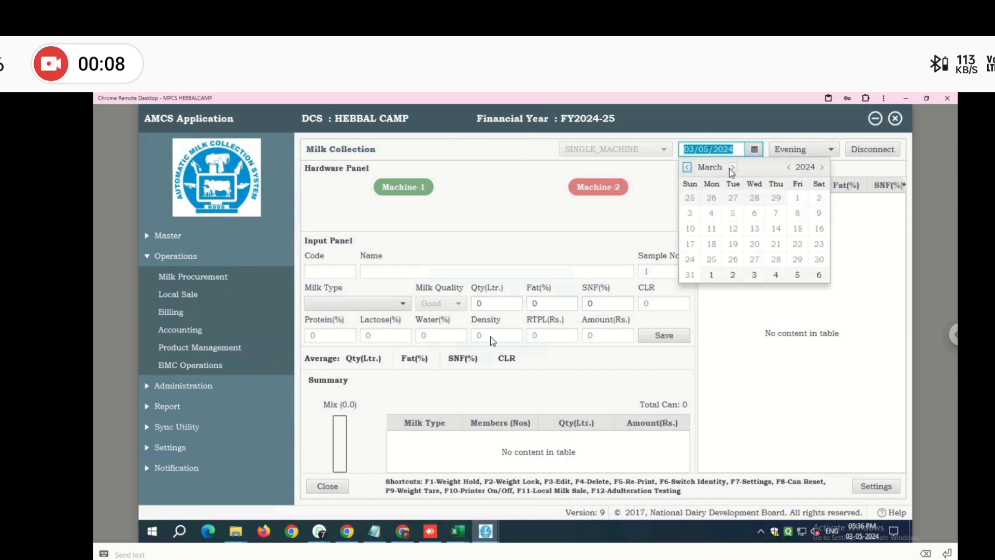
left_click(732, 168)
left_click(731, 196)
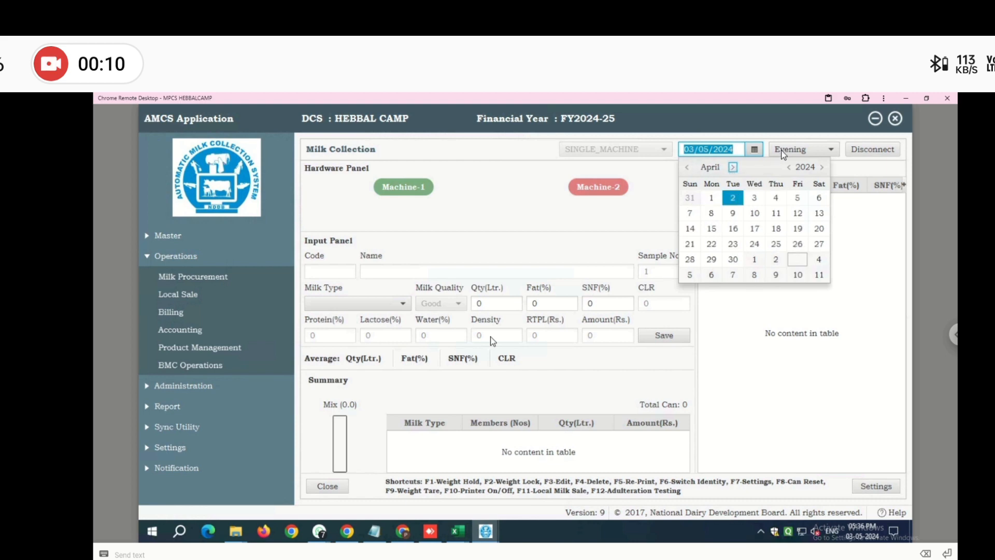
left_click(738, 198)
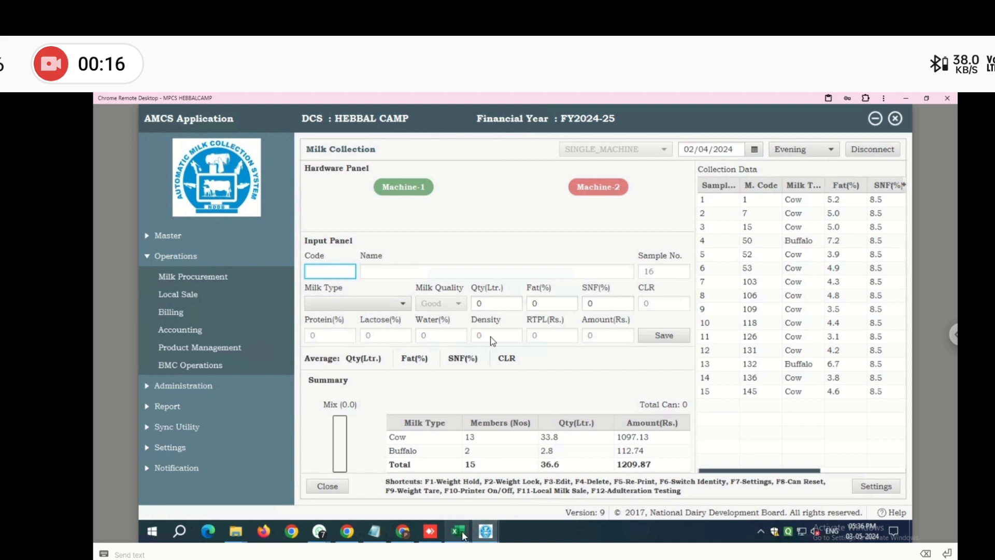
mouse_move(463, 536)
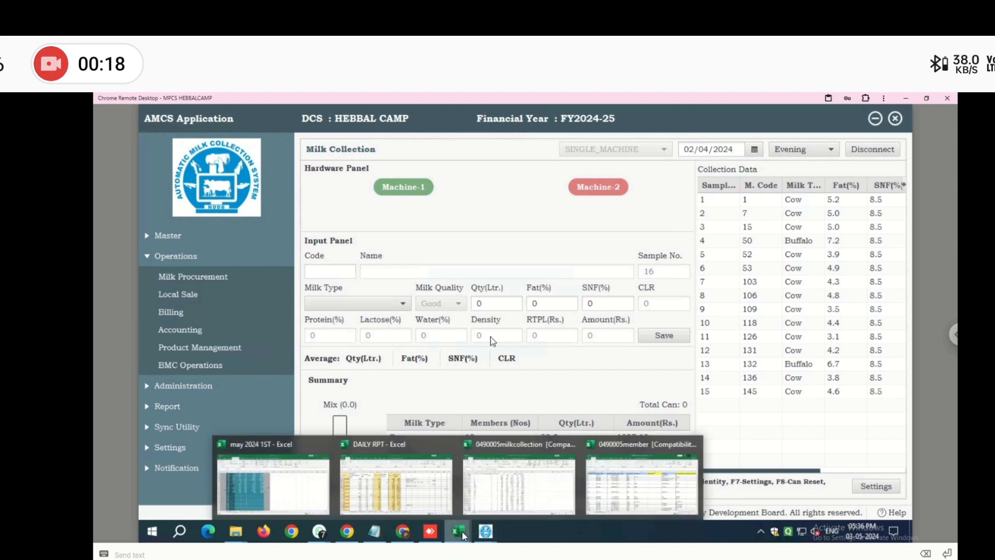
- Minimize AMCS and the other workbooks, and bring the may 2024 1ST workbook forward
mouse_move(448, 515)
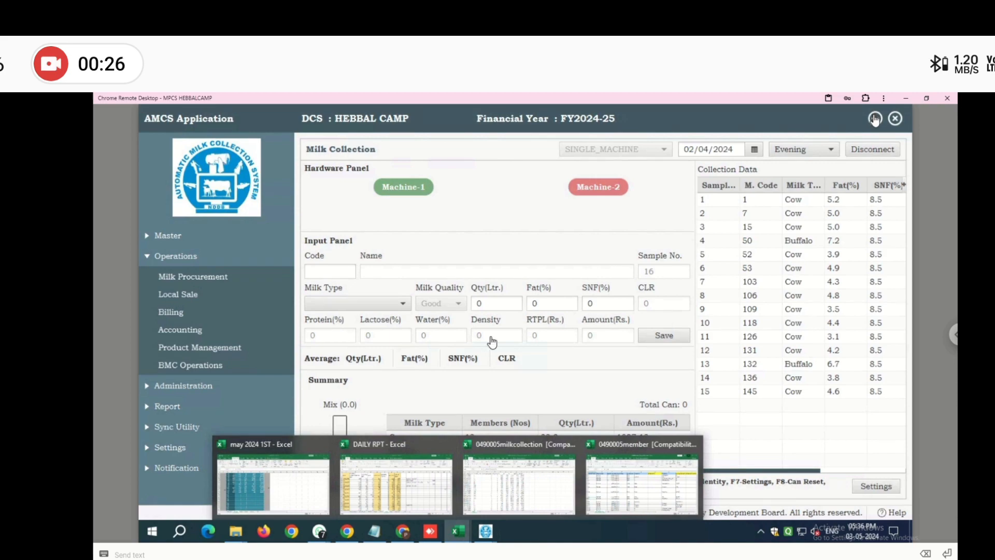
left_click(875, 118)
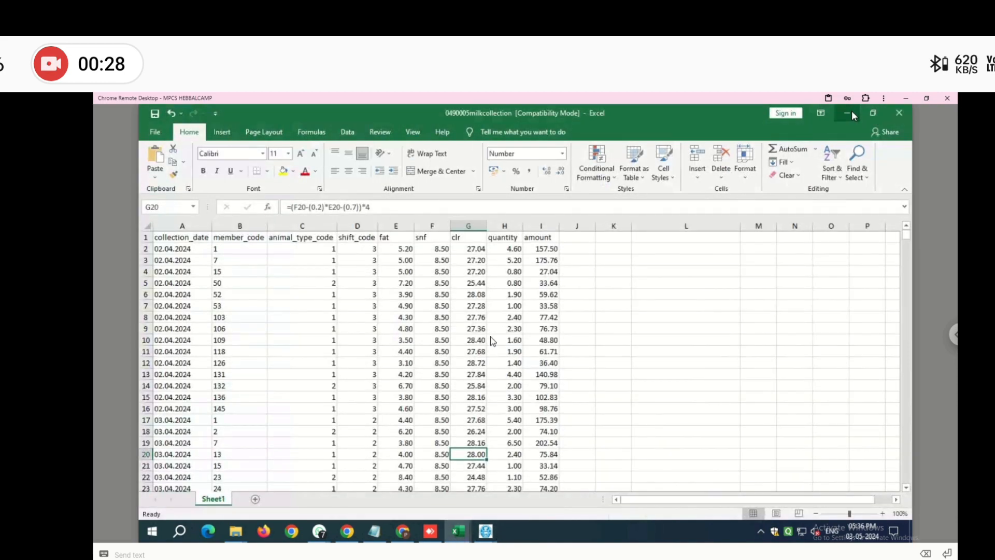
left_click(854, 114)
left_click(853, 114)
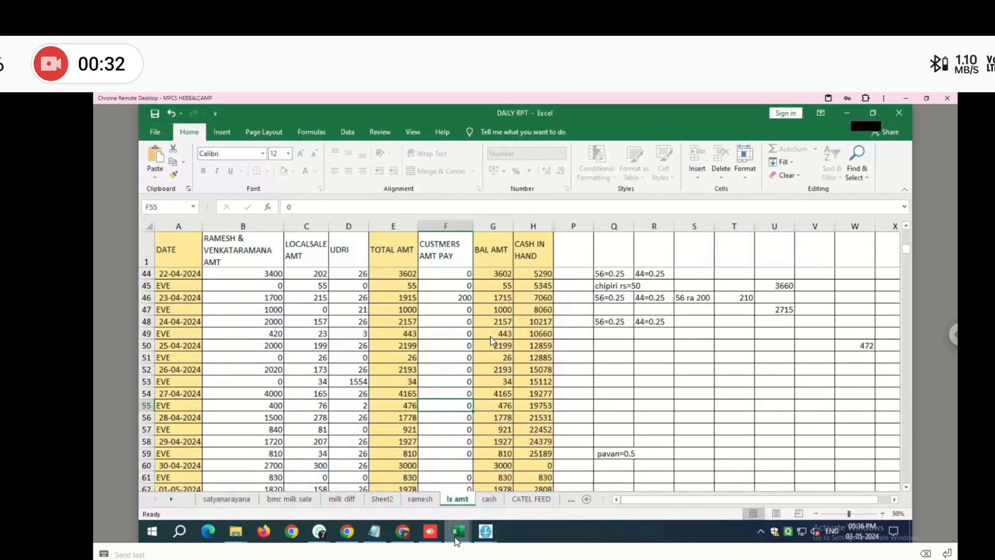
left_click(458, 534)
left_click(306, 497)
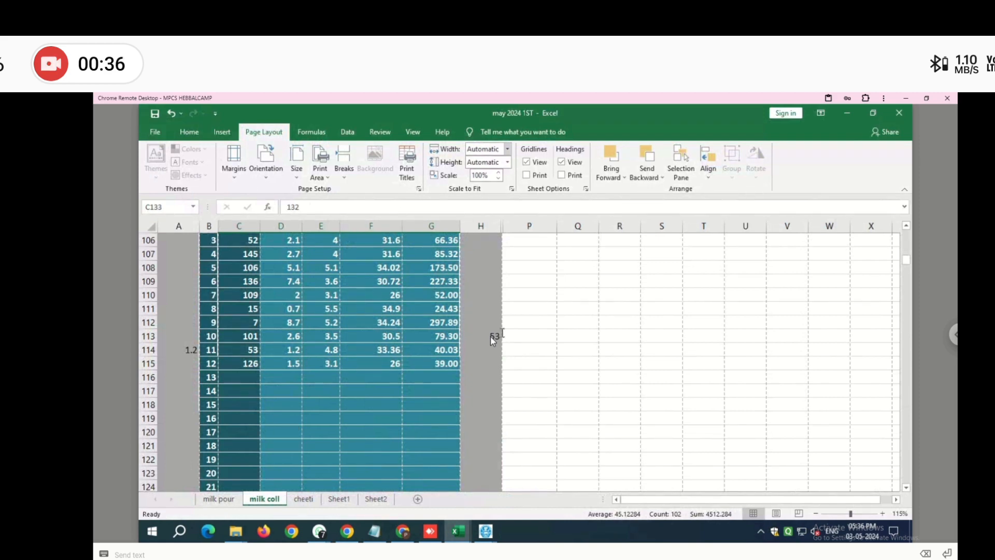
- Open the Desktop and Local Disk (F:) File Explorer windows
left_click(236, 531)
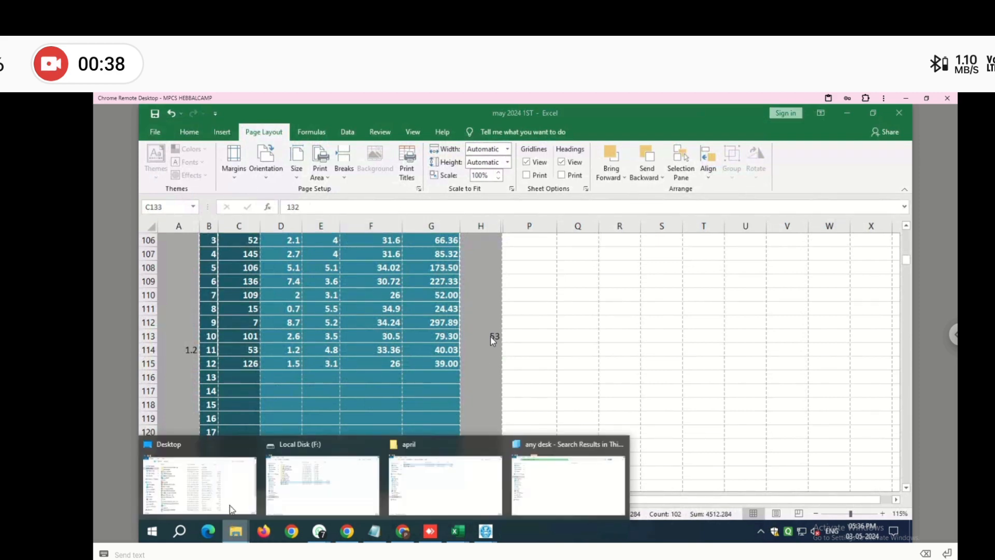
left_click(230, 503)
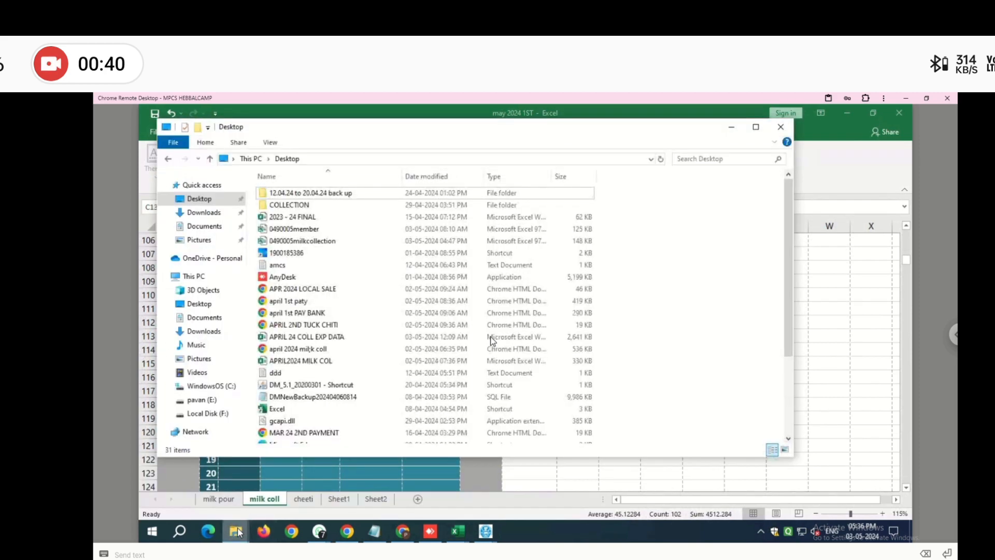
mouse_move(240, 532)
left_click(297, 470)
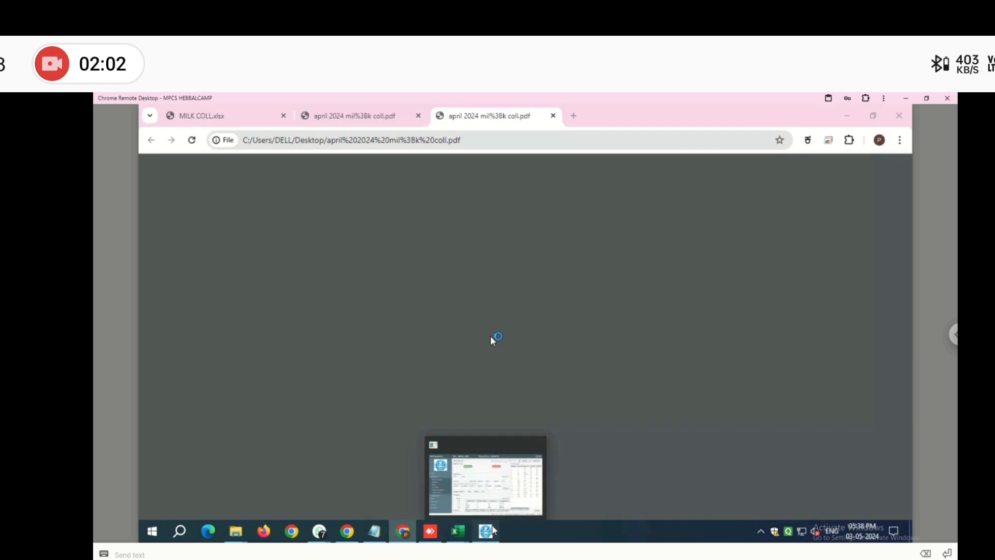
- Compare the PDF's 2/4/24 evening table (36.6 litres, 1209.87) with the AMCS import
left_click(492, 525)
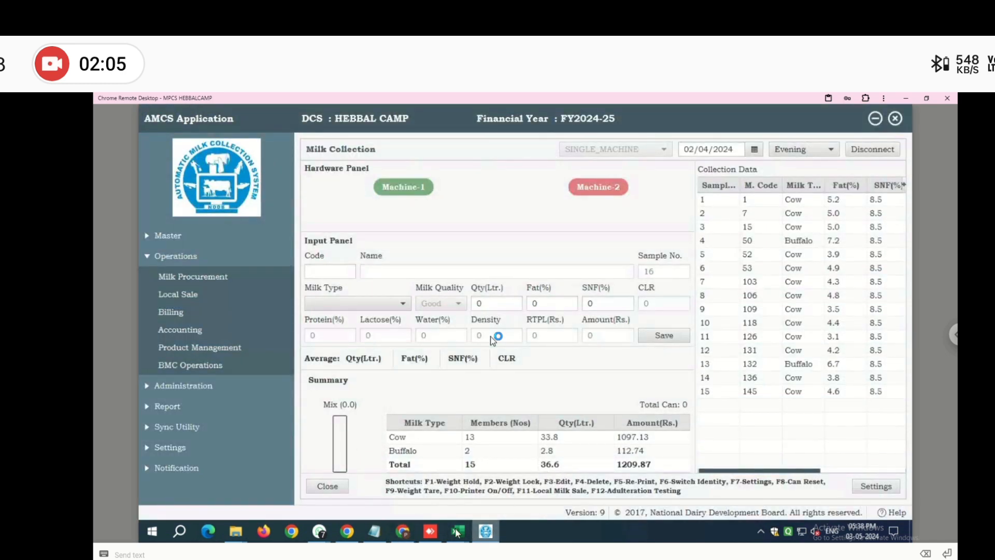
left_click(423, 470)
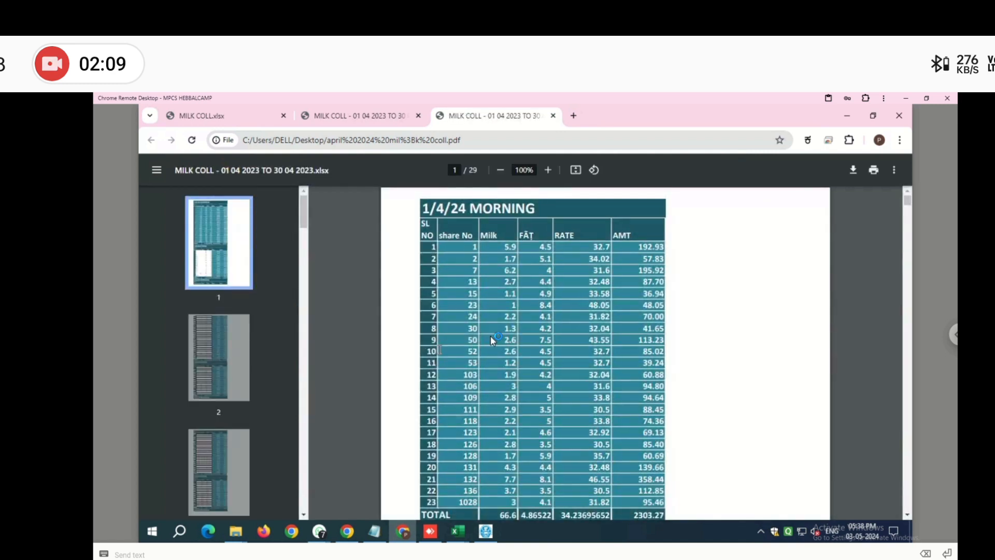
scroll(491, 337, "down", 10)
scroll(493, 341, "down", 15)
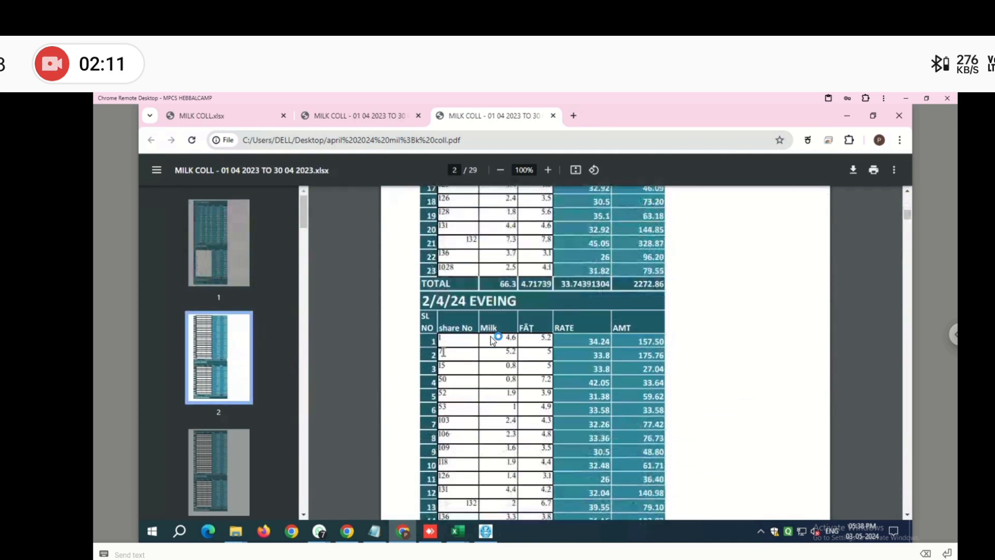
scroll(493, 340, "up", 2)
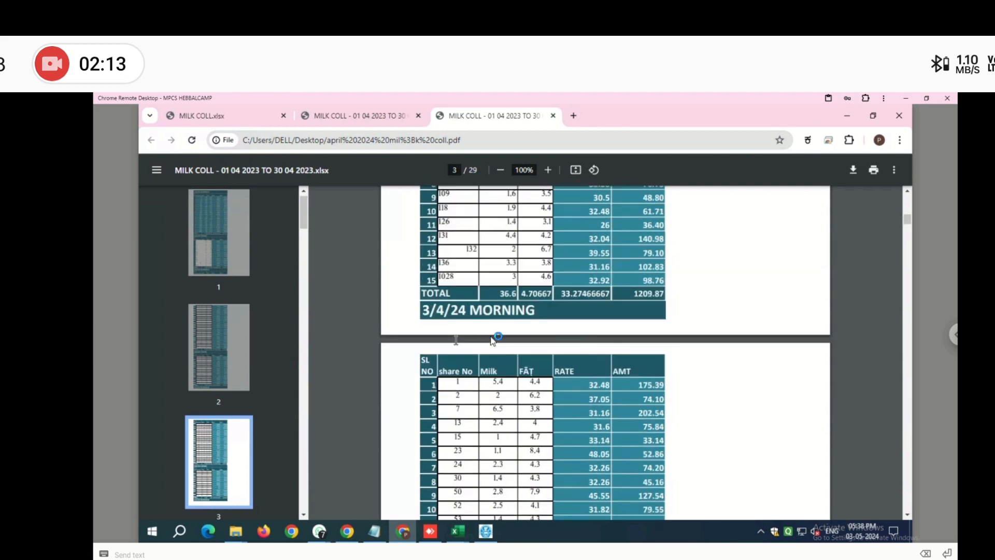
left_click(485, 531)
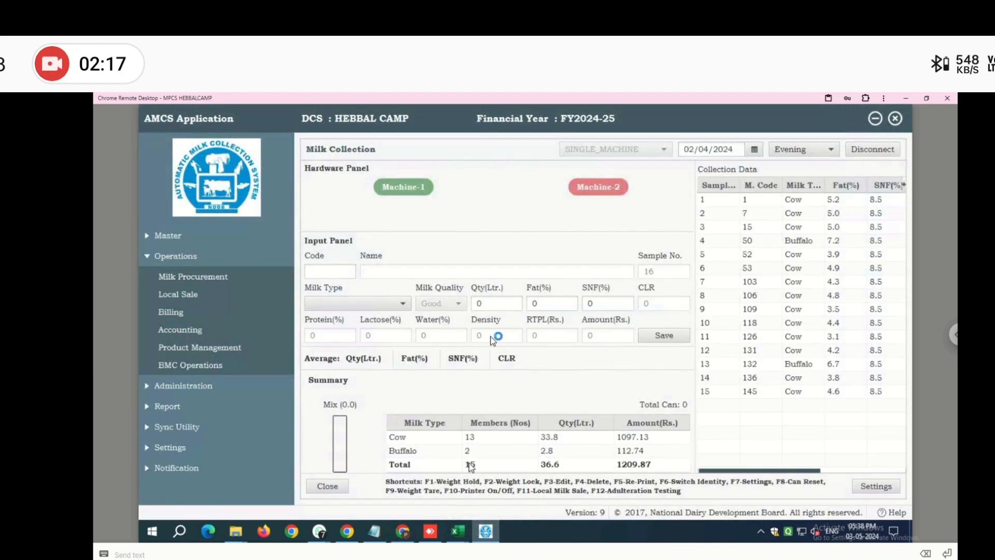
- Set the collection date to 03/04/2024 Morning and compare it with the milk collection PDF
left_click(755, 150)
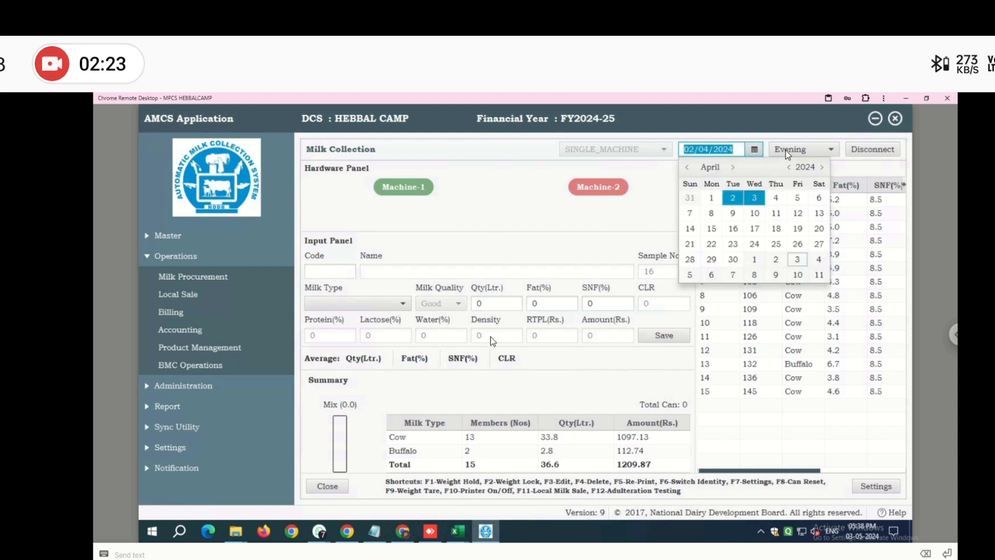
left_click(789, 154)
left_click(789, 154)
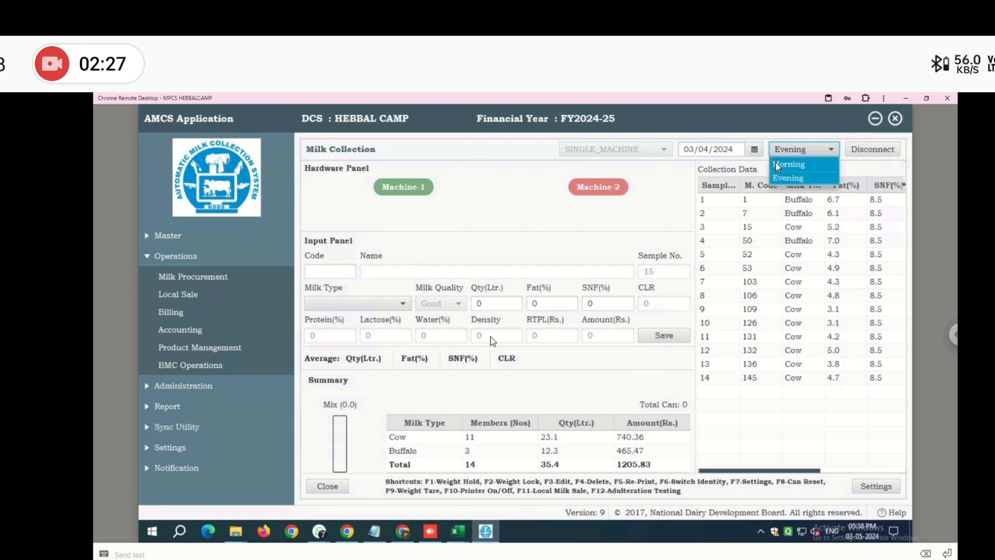
left_click(777, 165)
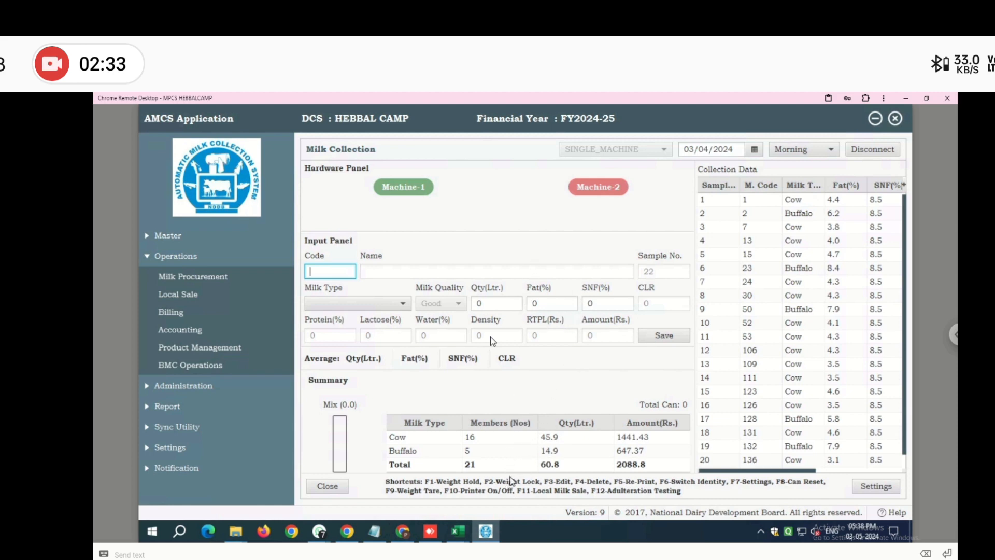
left_click(458, 539)
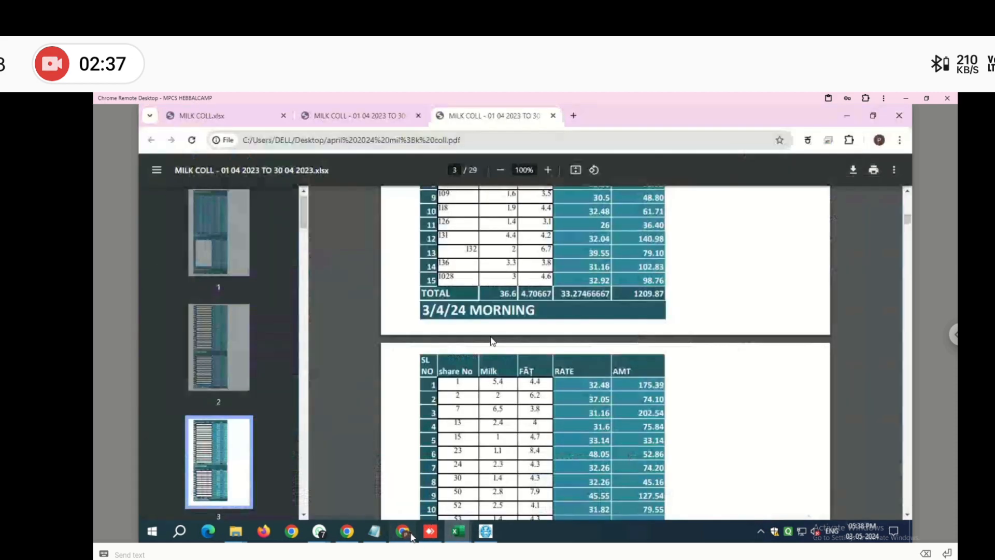
left_click(407, 534)
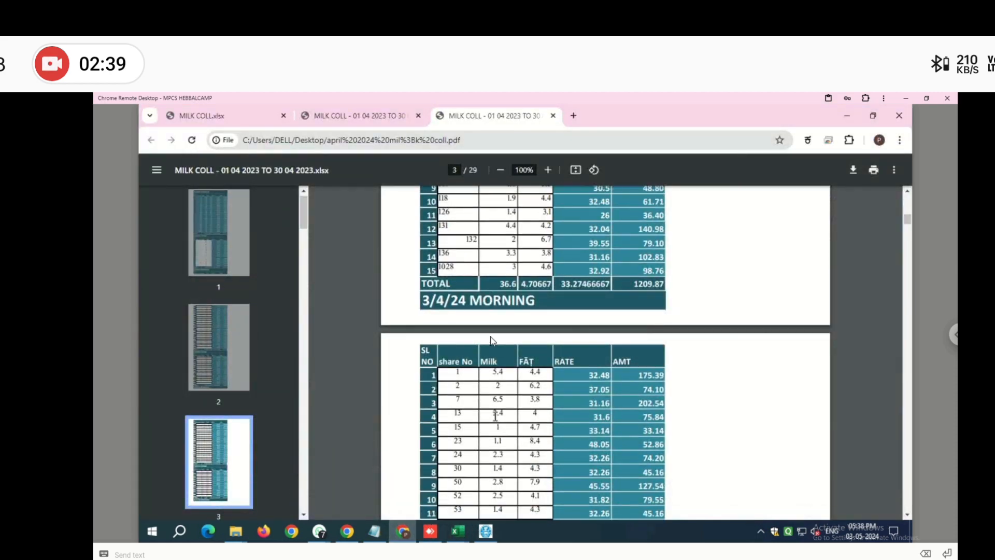
scroll(493, 341, "down", 7)
scroll(492, 337, "down", 1)
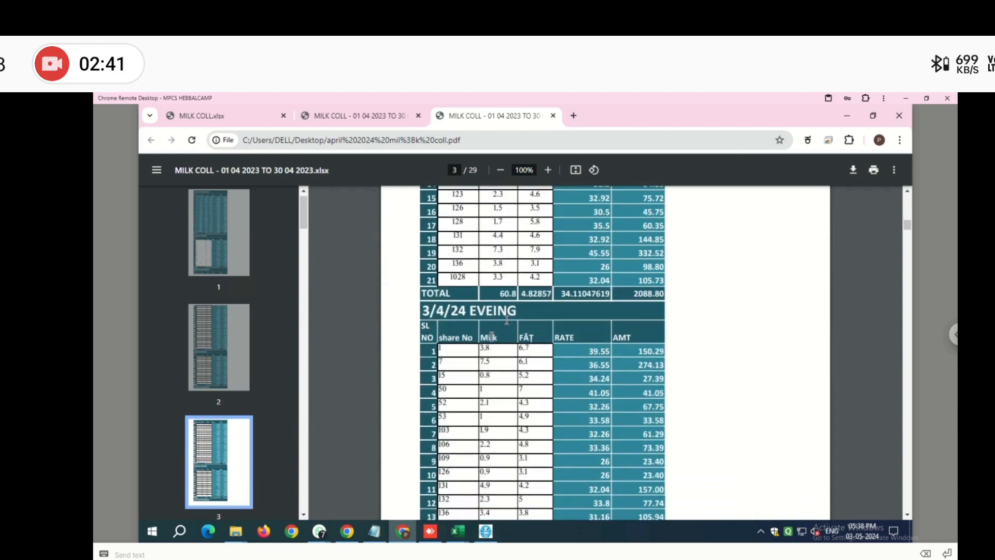
left_click(486, 529)
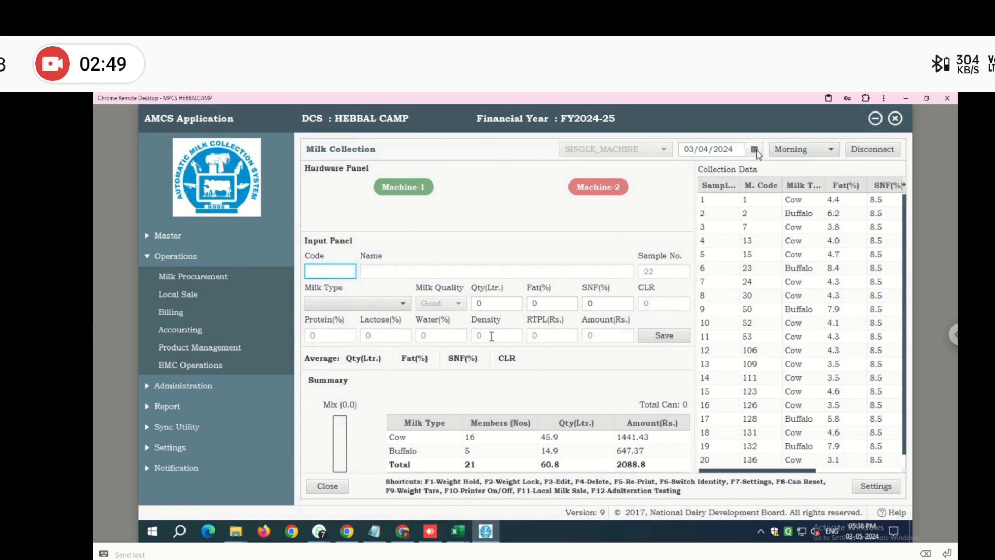
- Switch the shift to Evening and check its 14 entries (35.4 litres, 1205.83) against the PDF
left_click(795, 152)
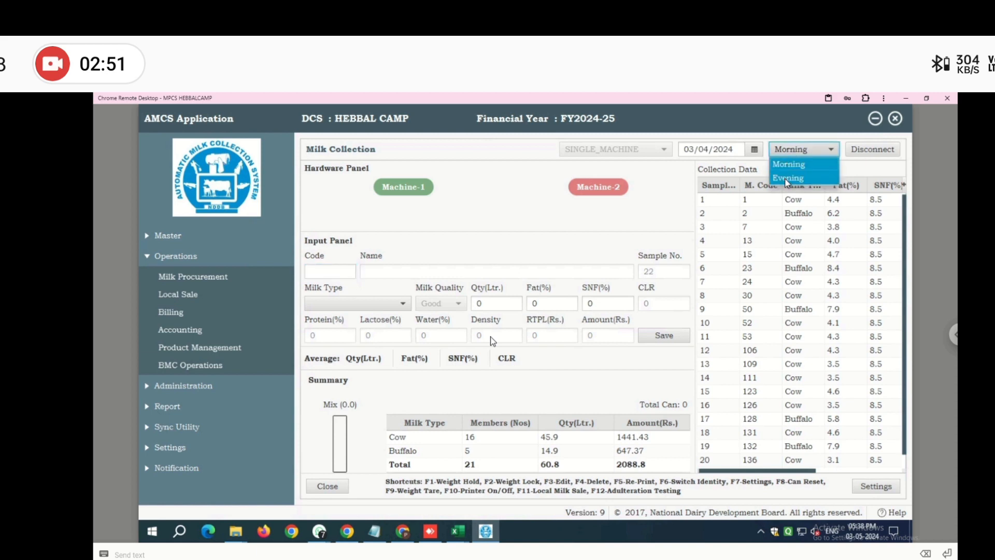
left_click(789, 178)
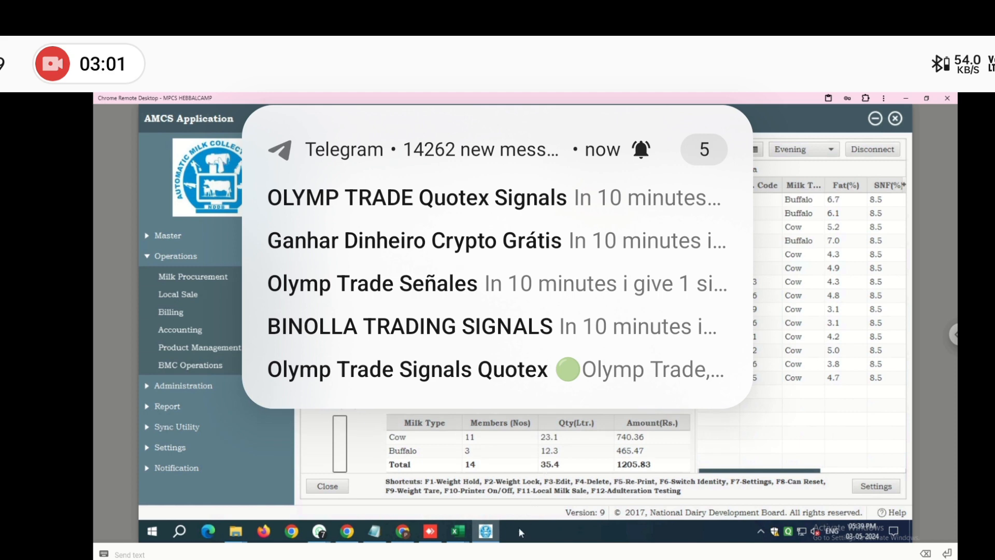
mouse_move(482, 537)
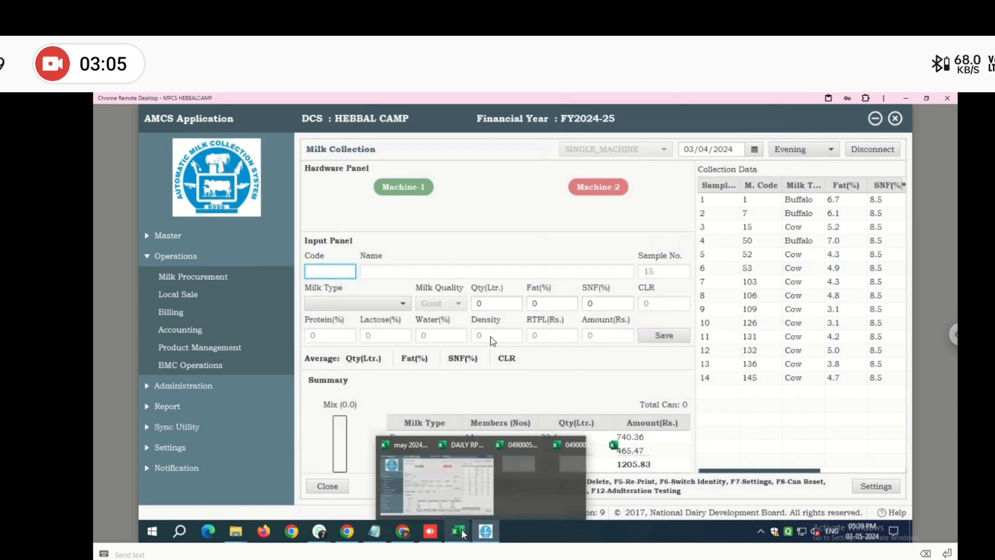
left_click(403, 532)
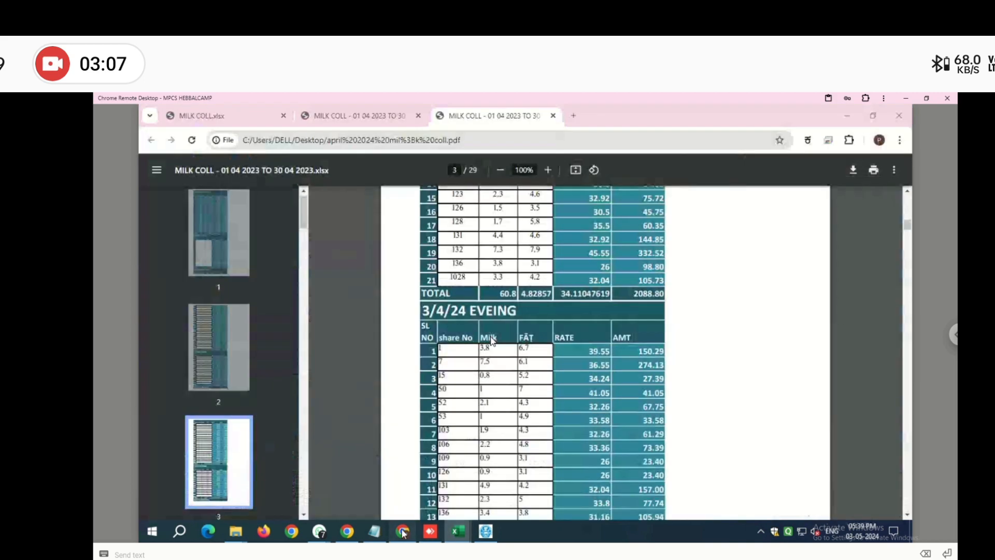
scroll(492, 340, "down", 5)
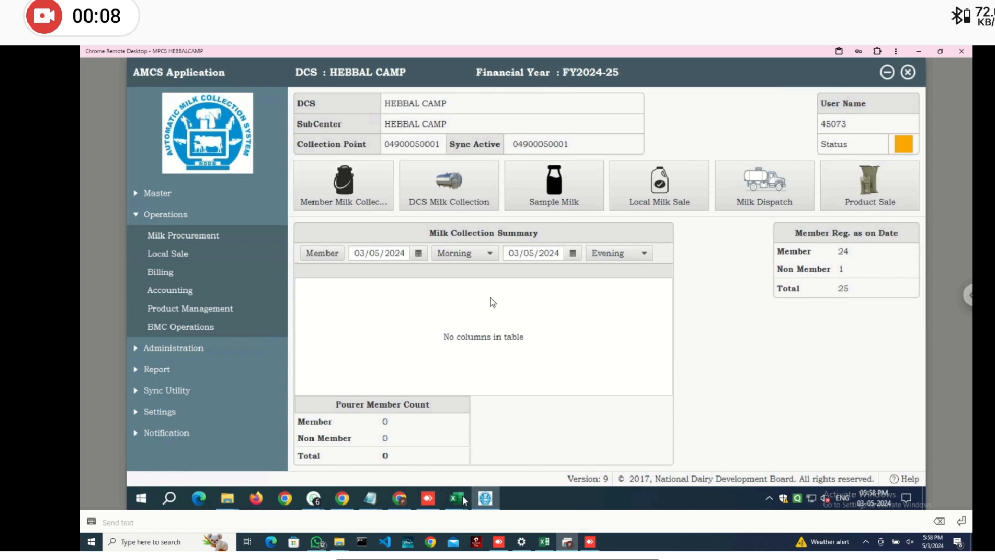
- Verify the 0490005milkcollection export ends at row 1094 dated 03.05.2024, then return to AMCS
mouse_move(464, 500)
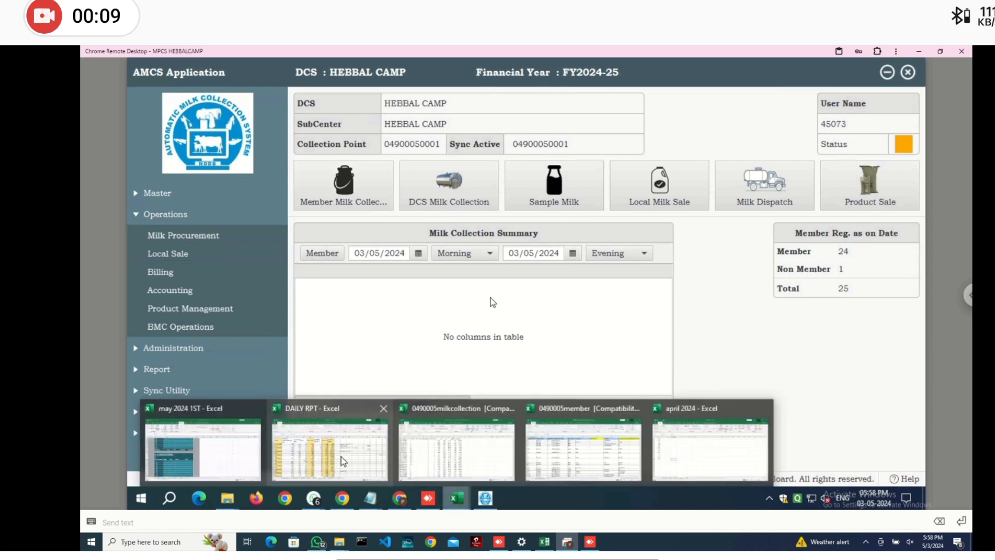
left_click(460, 456)
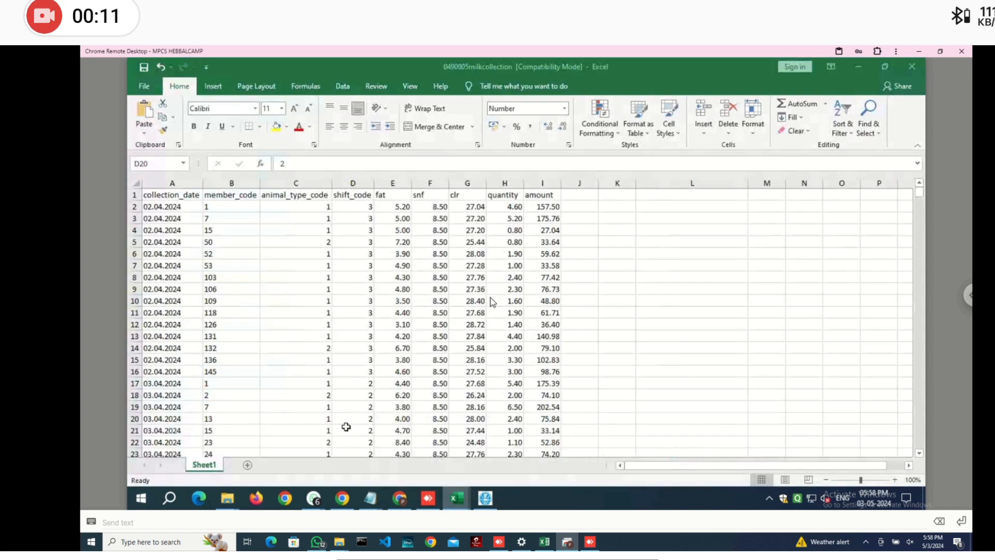
left_click(307, 417)
left_click(177, 407)
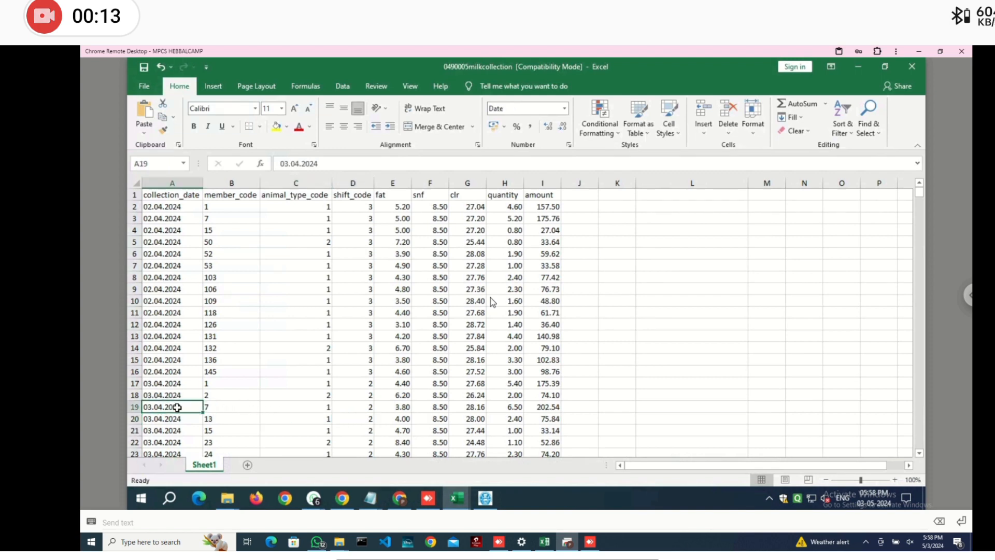
key("ctrl+Down")
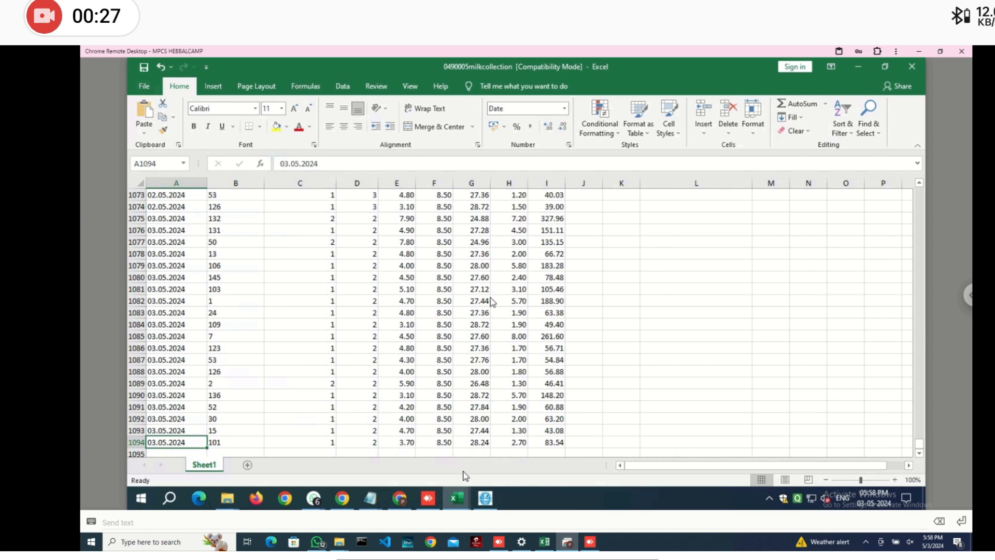
left_click(485, 498)
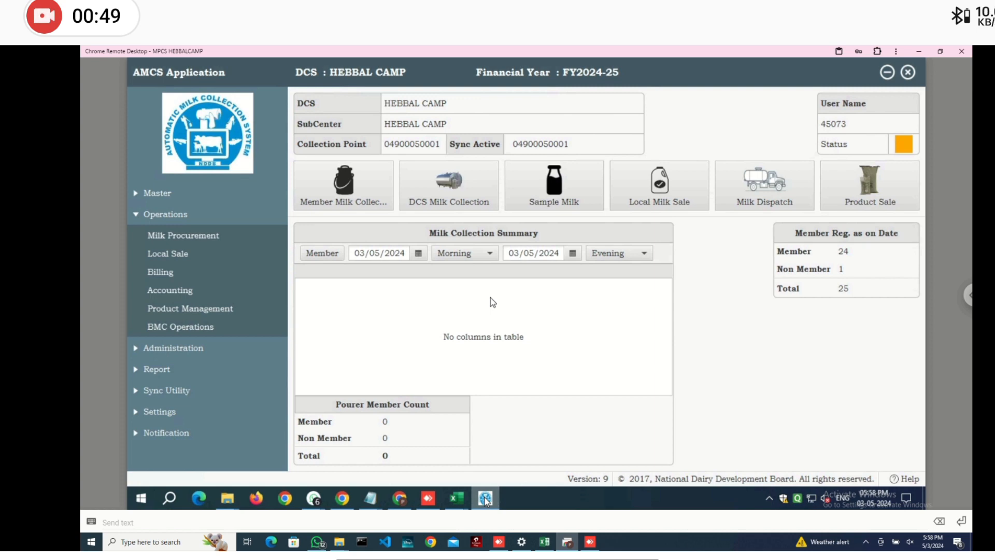
- Set the summary's From date to 1 April 2024
left_click(420, 252)
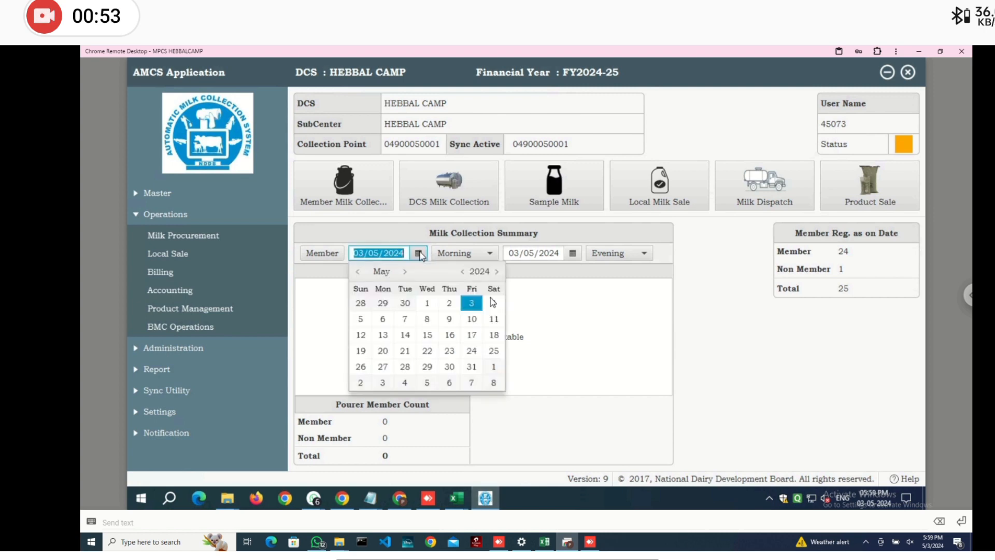
left_click(428, 304)
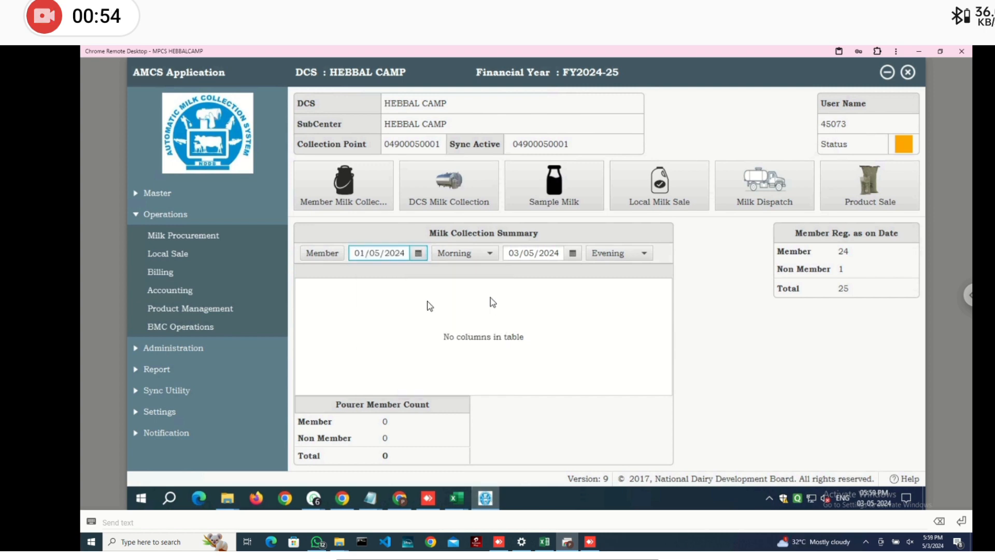
left_click(574, 254)
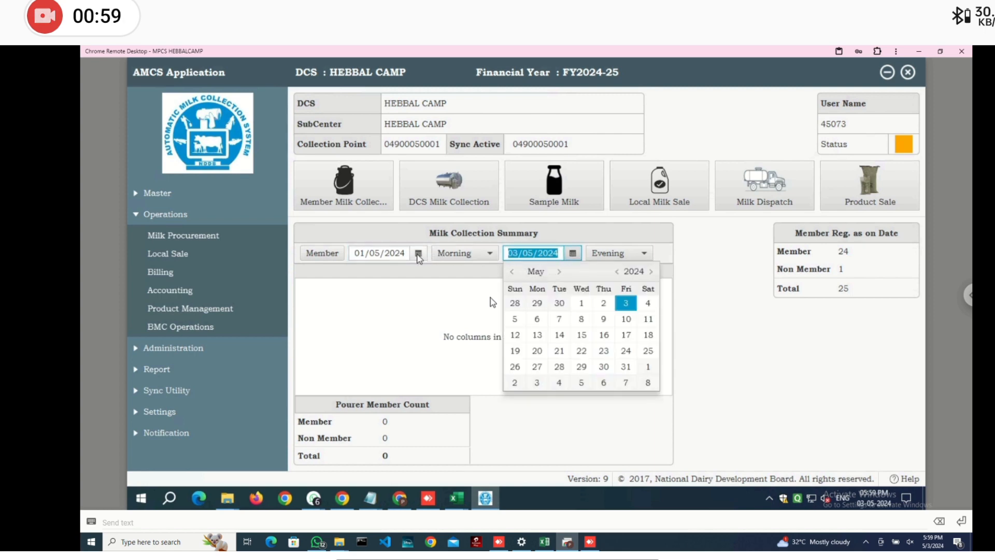
left_click(418, 254)
left_click(418, 254)
left_click(418, 254)
left_click(419, 254)
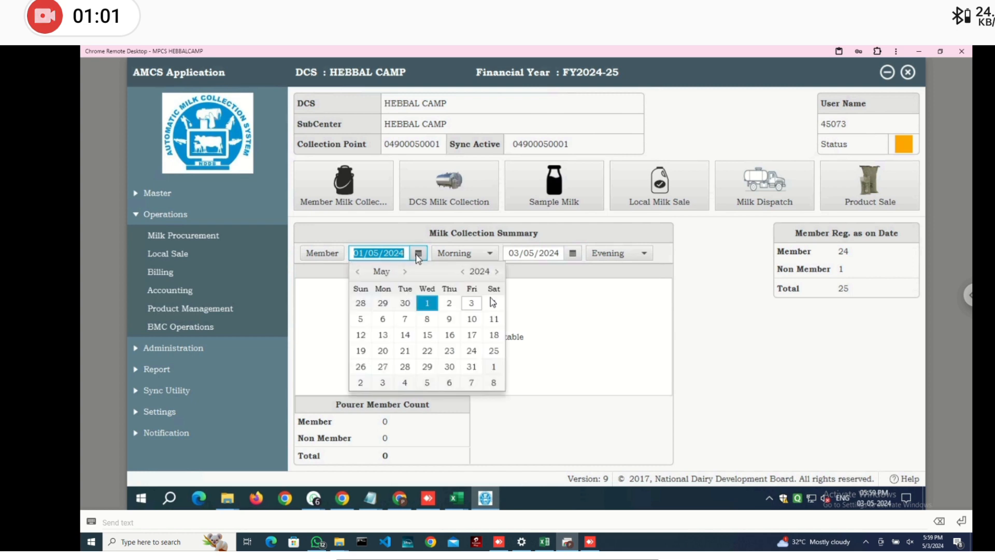
left_click(358, 272)
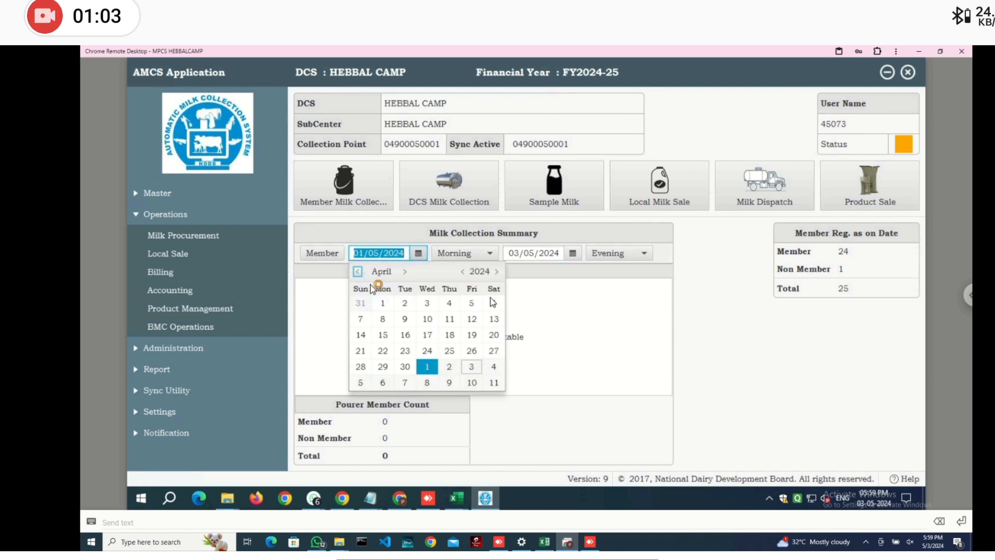
left_click(382, 303)
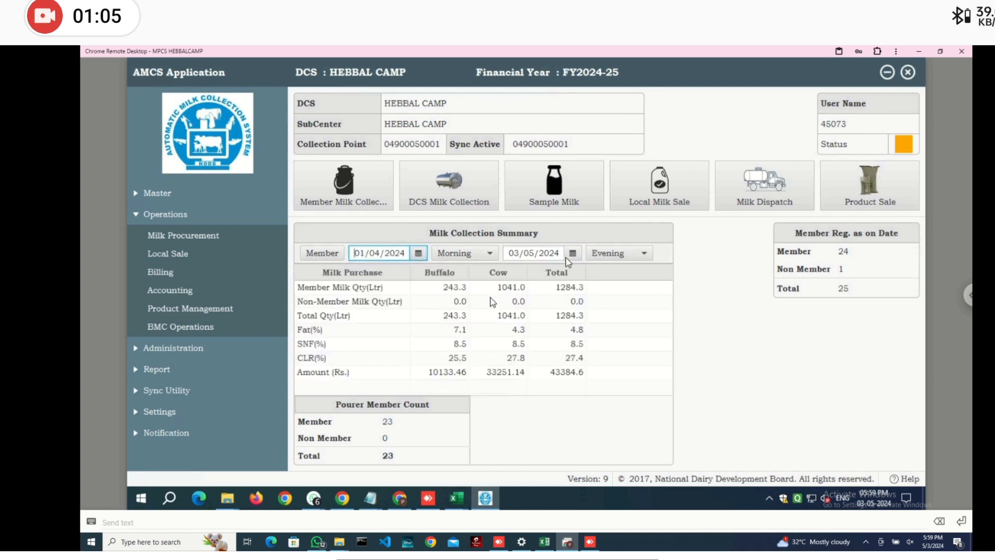
- Set the To date to 30/04/2024 and open the Member Milk Collection records
left_click(572, 256)
left_click(512, 271)
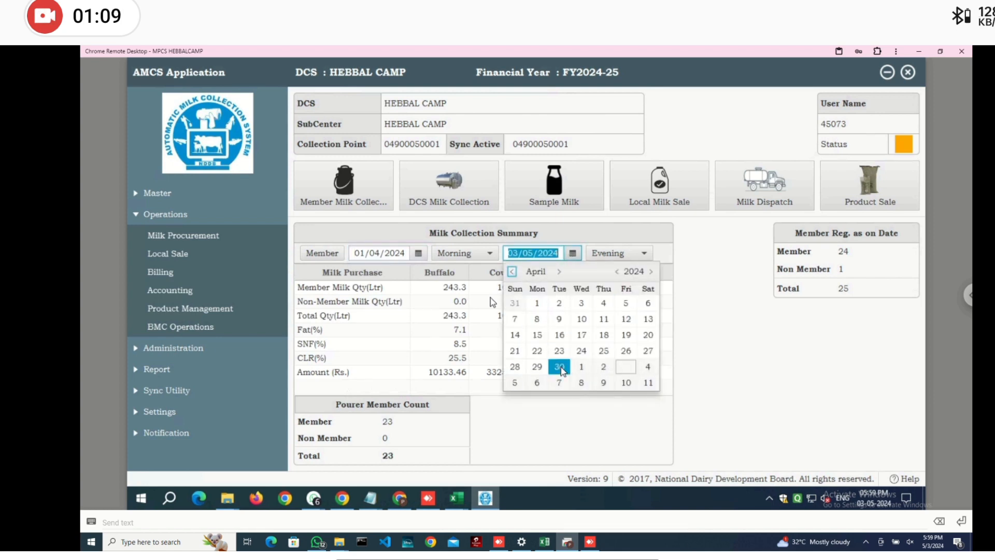
left_click(560, 367)
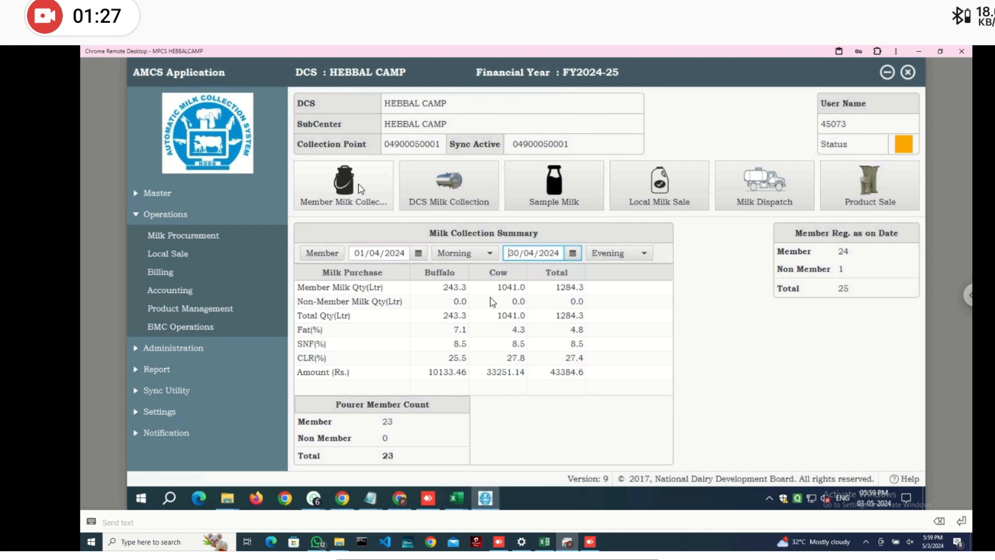
left_click(361, 188)
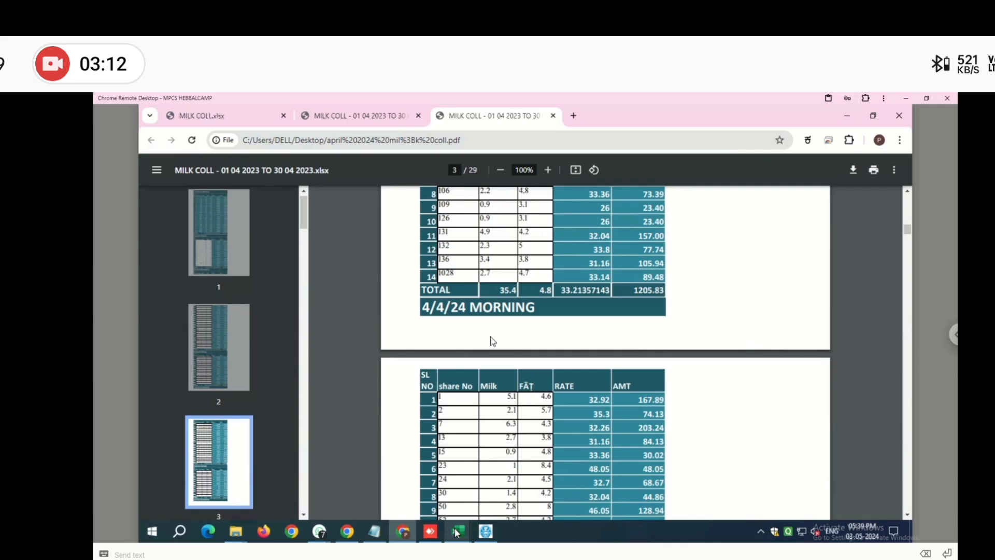
- Bring the may 2024 1ST workbook forward and scroll to the 3-5-2024 evening table
mouse_move(458, 529)
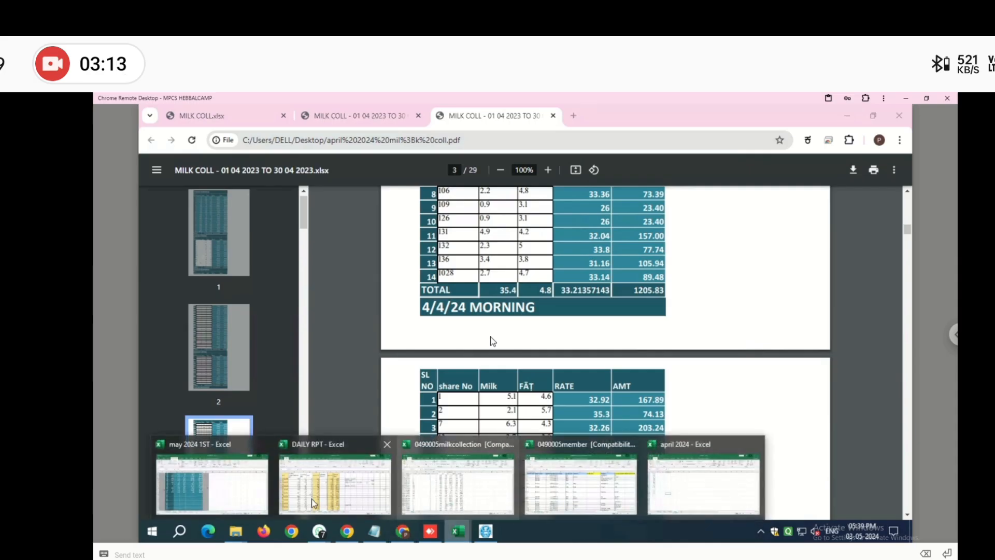
left_click(250, 499)
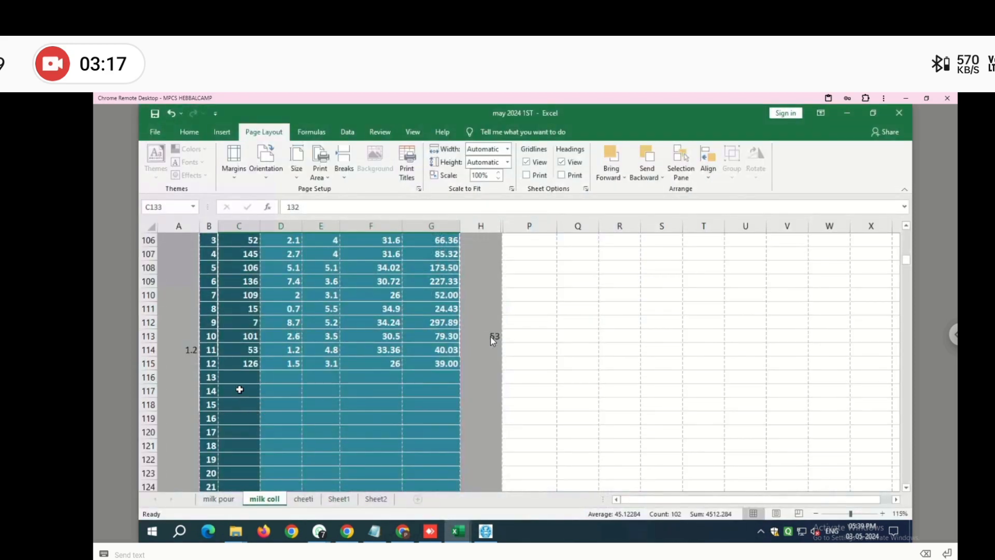
scroll(256, 393, "down", 2)
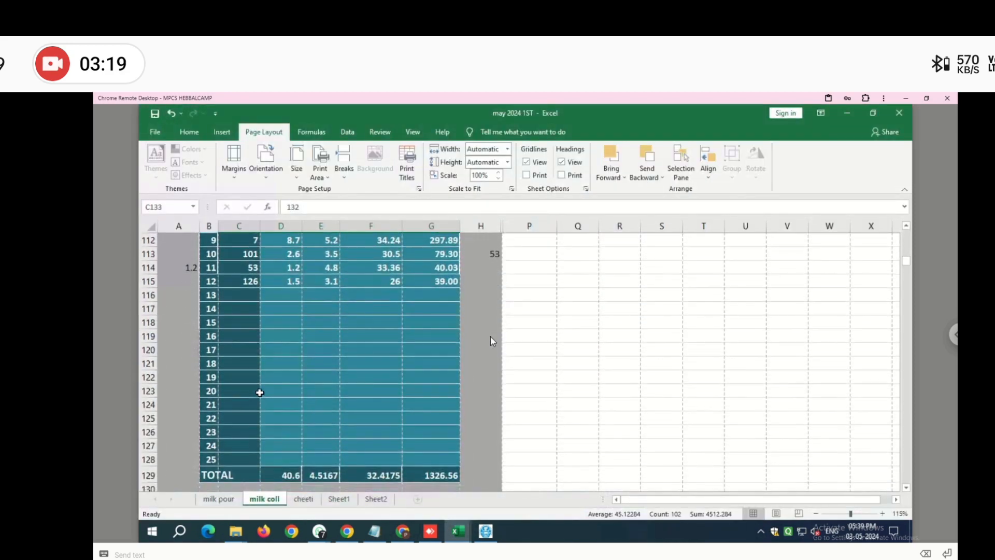
scroll(259, 392, "down", 8)
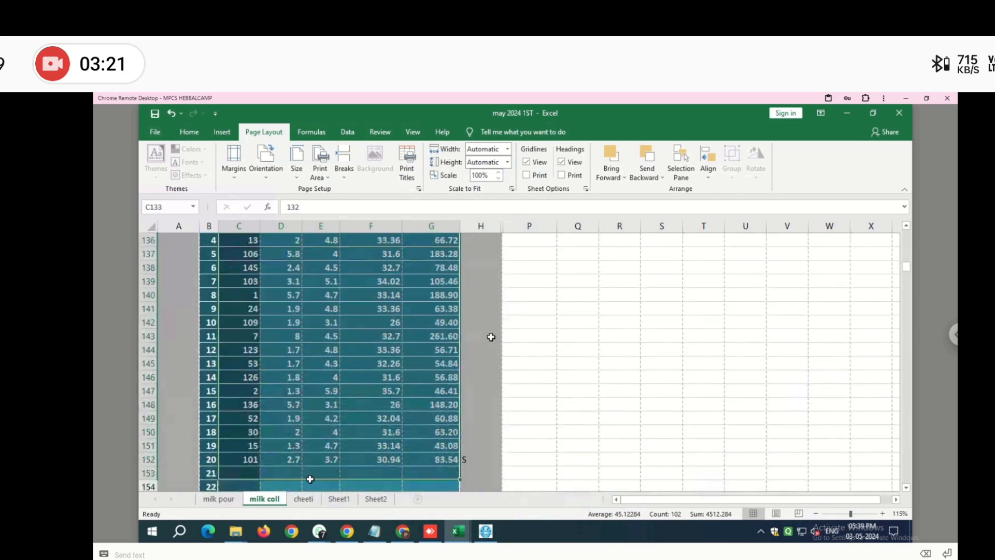
mouse_move(453, 528)
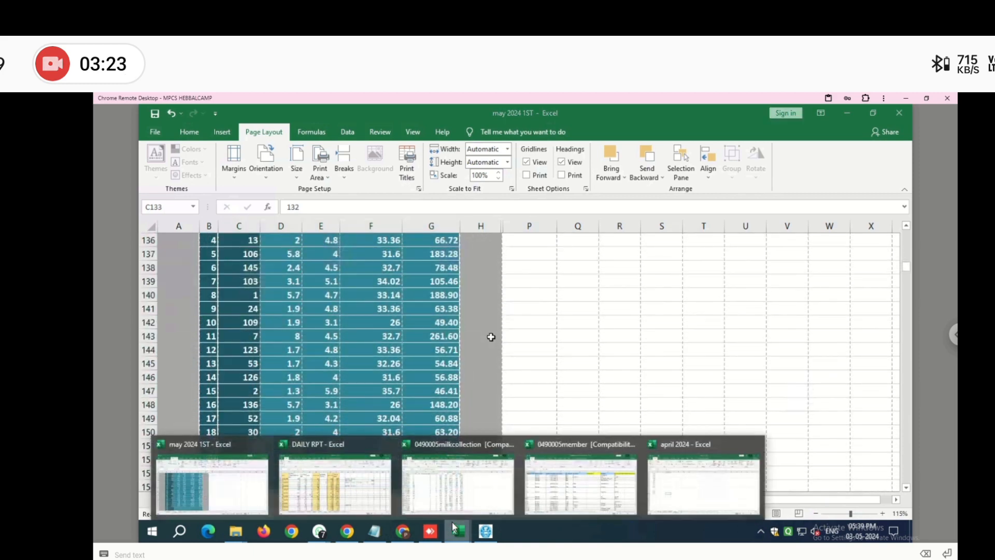
left_click(230, 484)
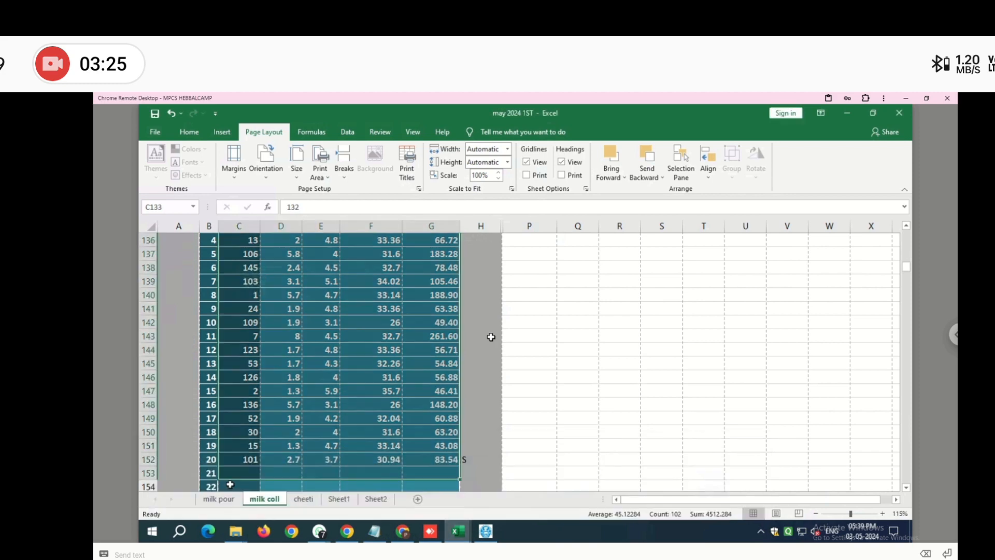
scroll(318, 359, "down", 12)
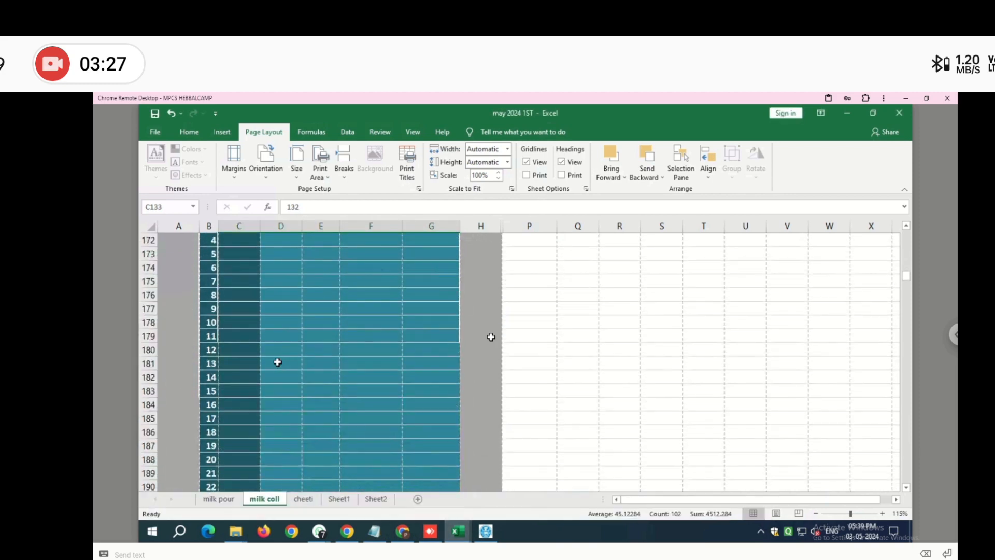
scroll(278, 362, "up", 4)
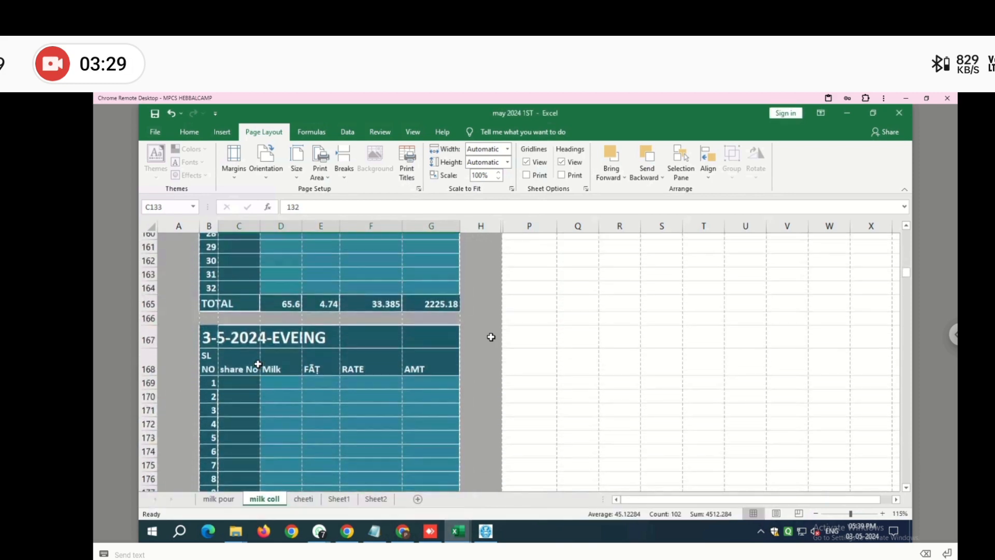
- Enter share No 1 with 1 litre at 3.5 fat in row 169, giving 30.50
left_click(247, 390)
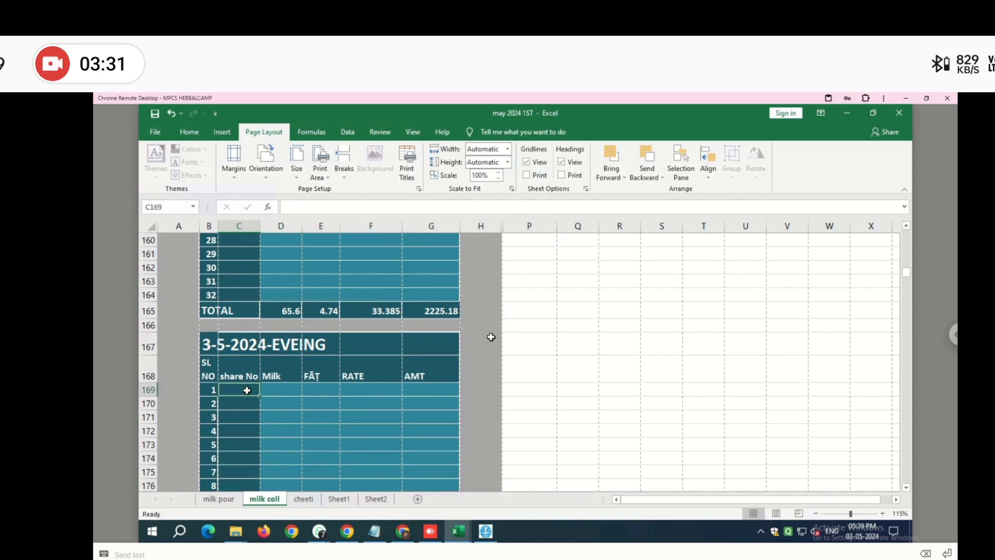
type("1")
key("Tab")
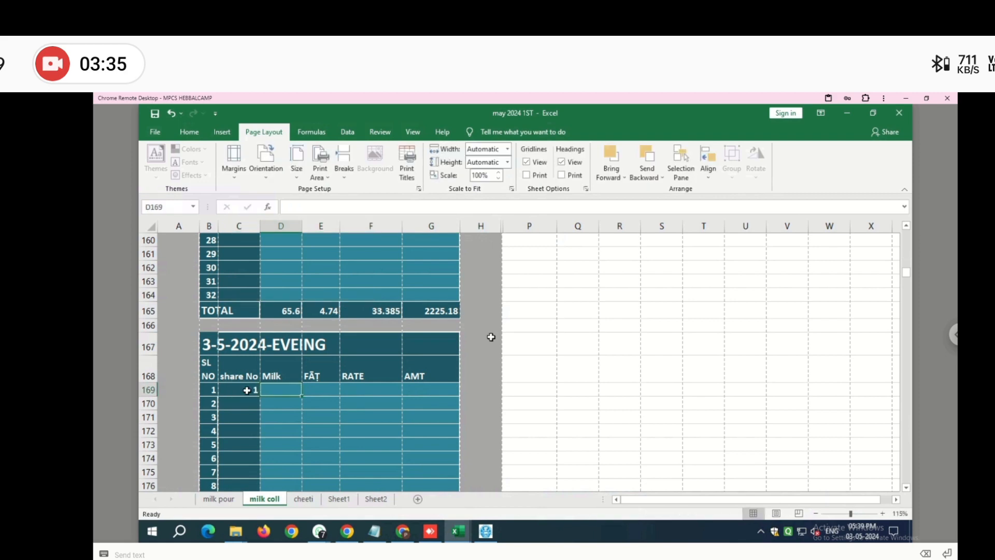
type("1")
key("Tab")
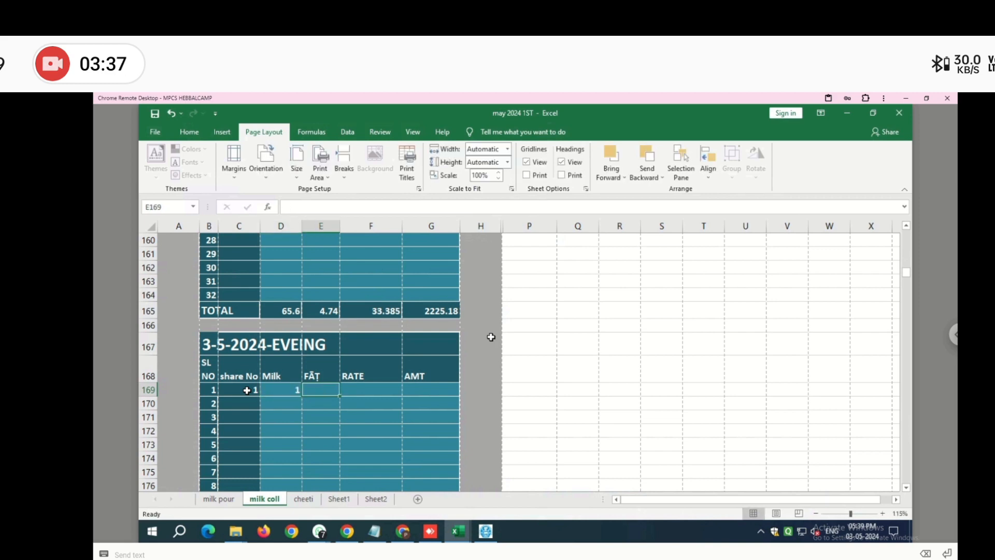
type("3.5")
key("Return")
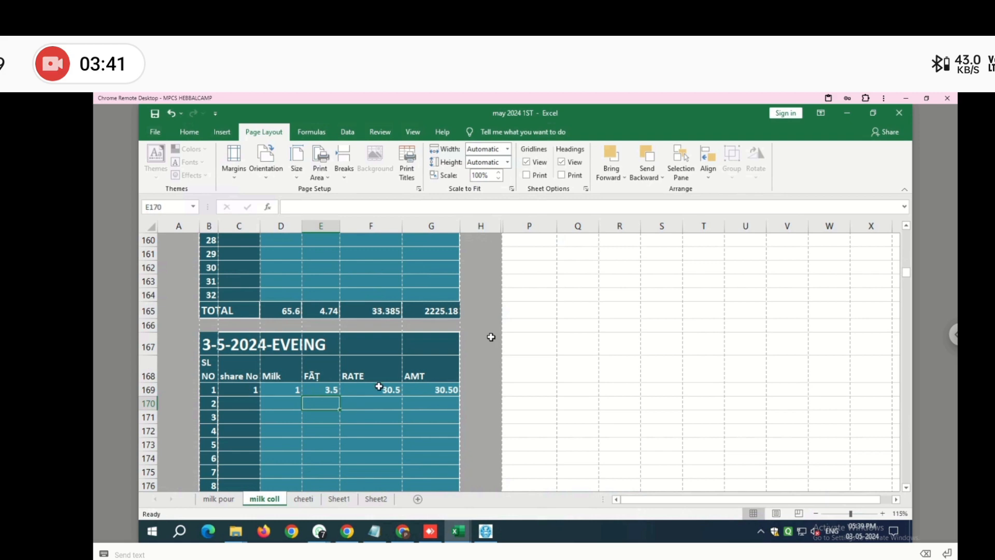
left_click_drag(378, 388, 415, 389)
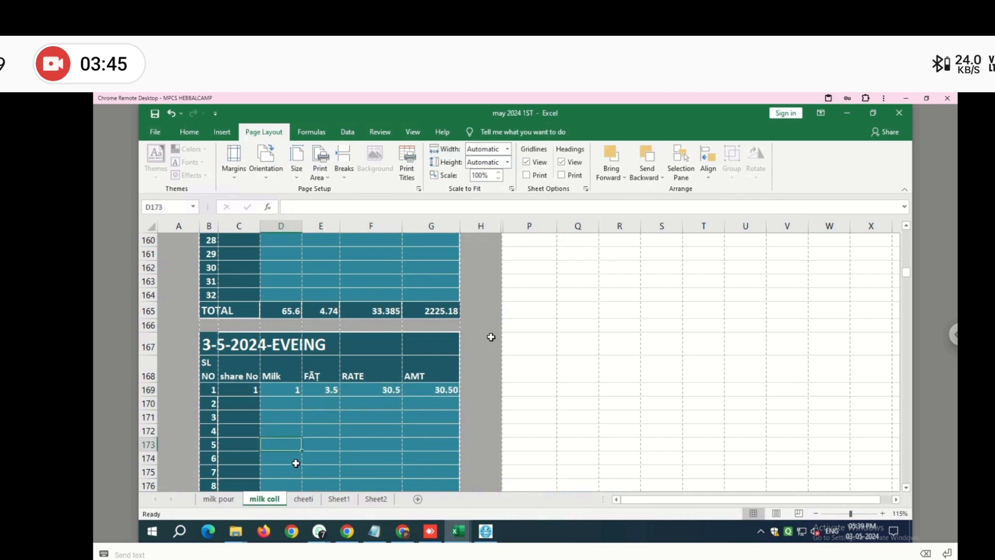
- Check the cheeti receipt shows 1.0 litre, fat 3.5, amount 30.50
left_click(303, 499)
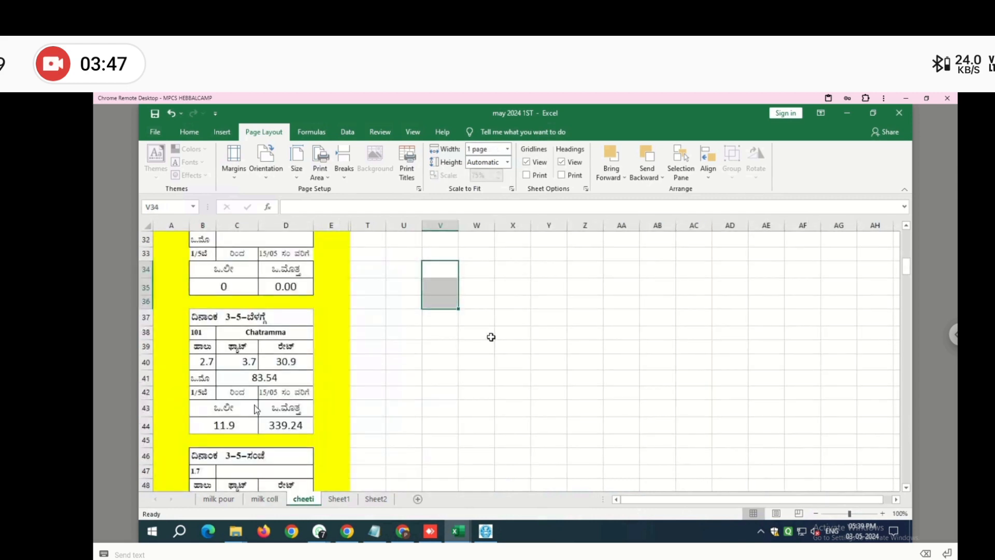
left_click(250, 359)
scroll(218, 363, "down", 2)
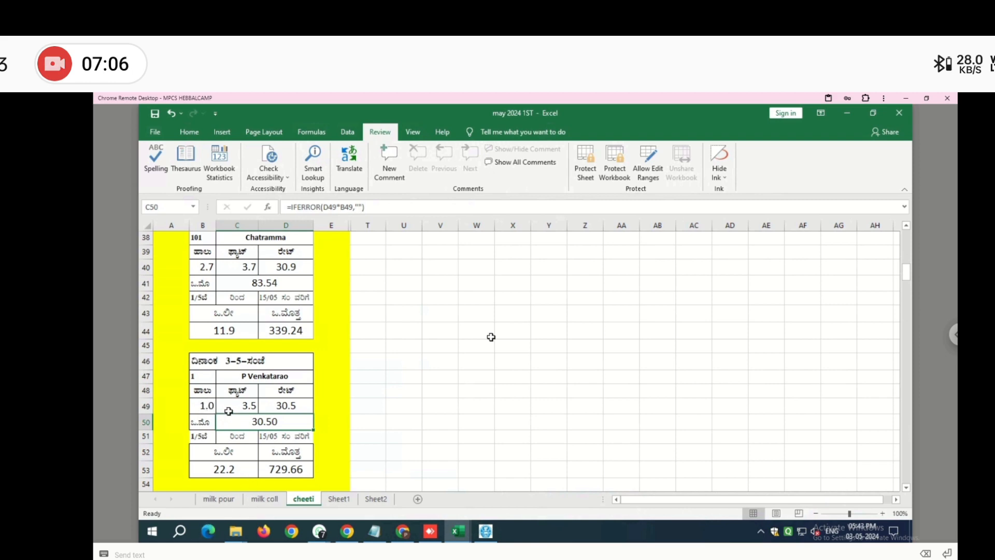
- Inspect the cheeti receipt's total litres and total amount formulas
left_click(272, 500)
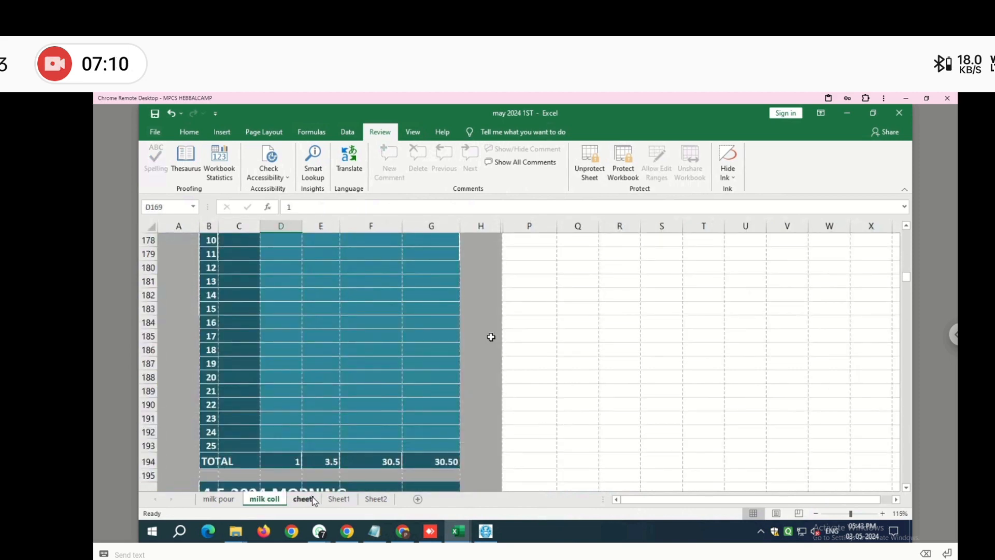
left_click(314, 499)
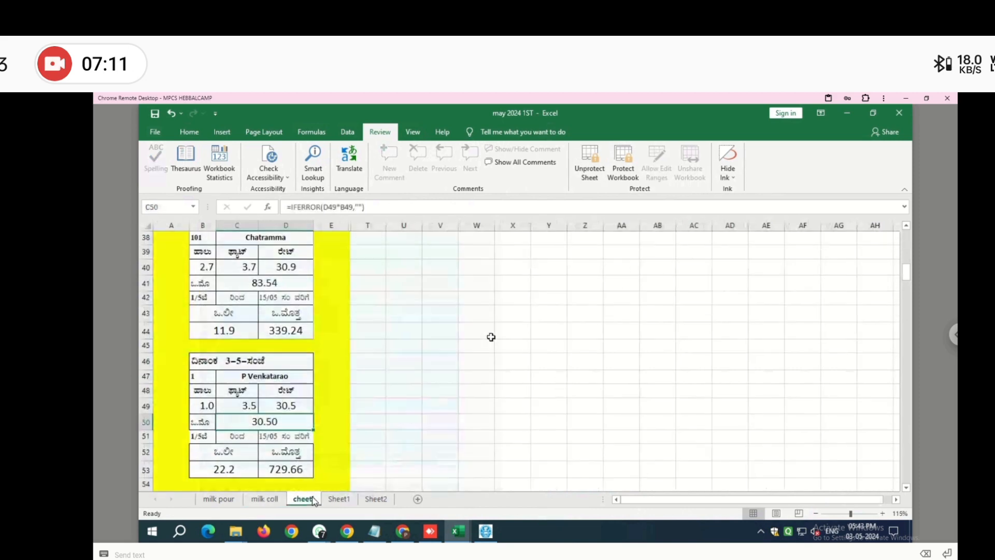
left_click(225, 470)
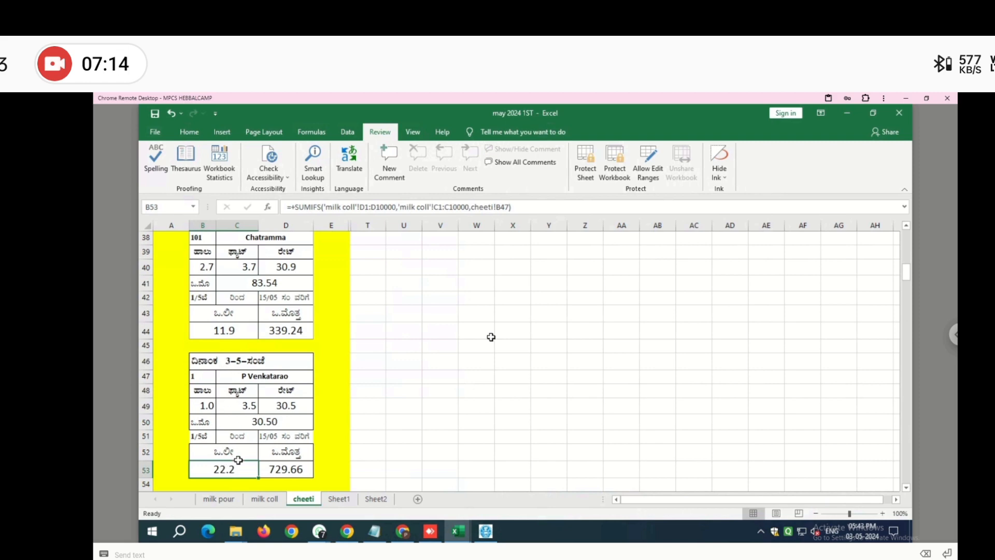
left_click(296, 469)
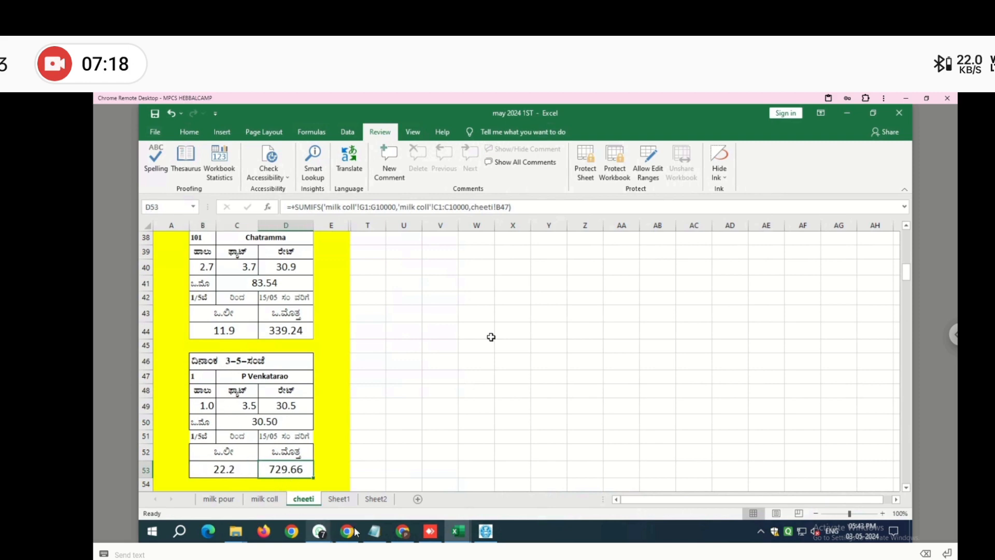
- Change share No 1's evening milk to 5 litres and confirm the receipt shows 152.50
left_click(265, 499)
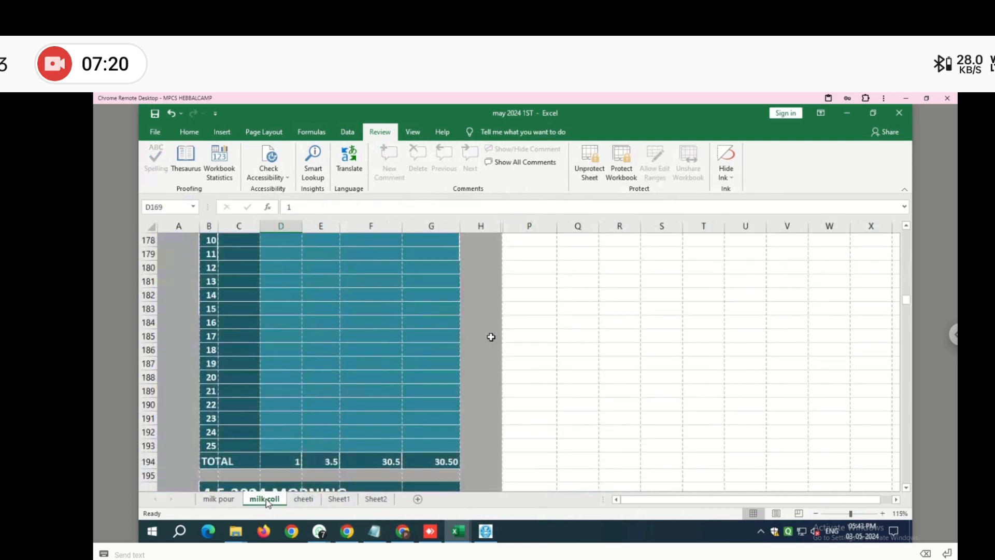
scroll(281, 457, "up", 5)
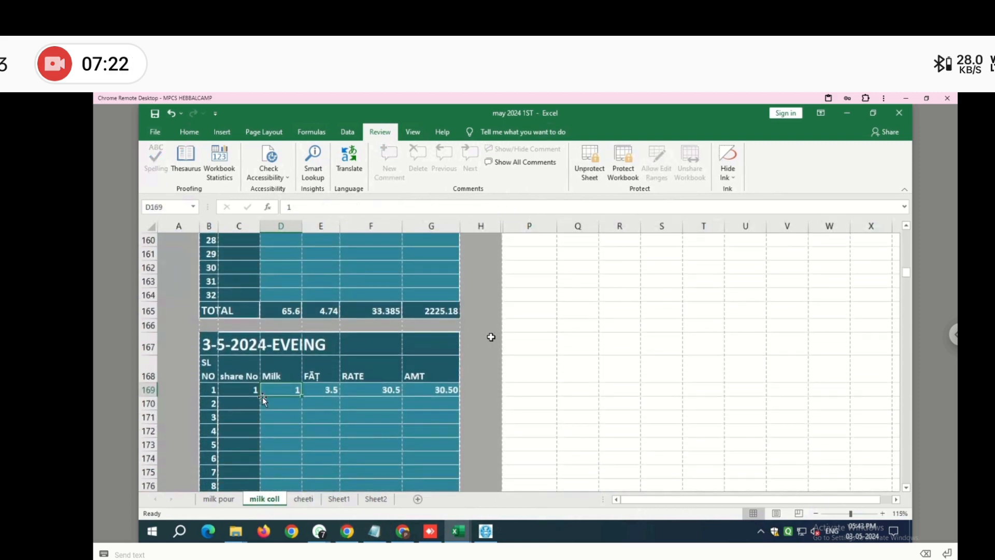
type("5")
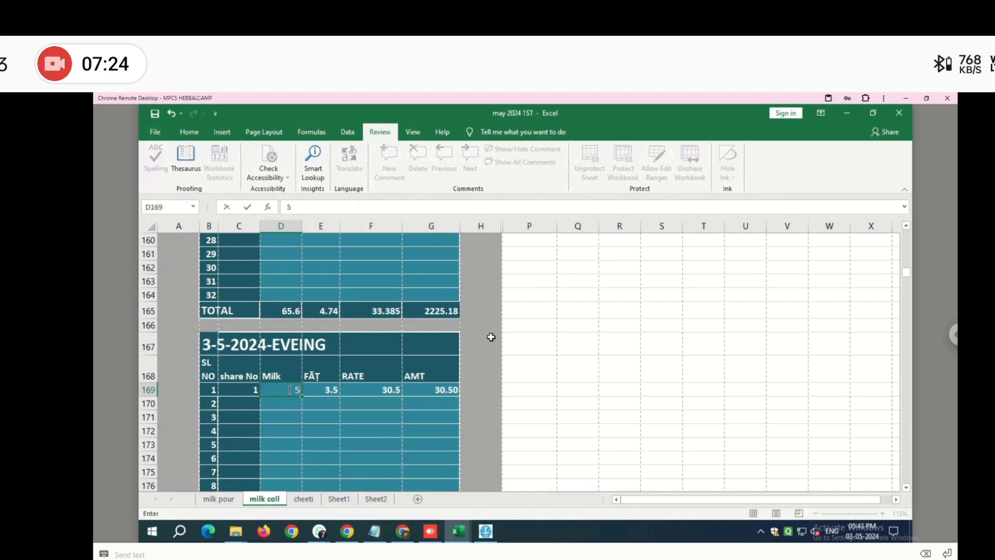
key("Return")
left_click(303, 499)
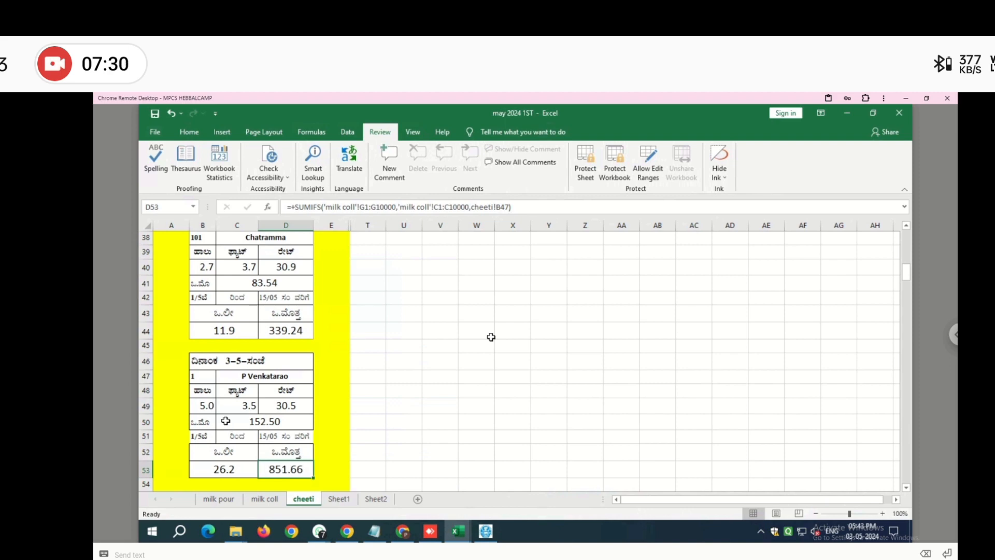
left_click(209, 407)
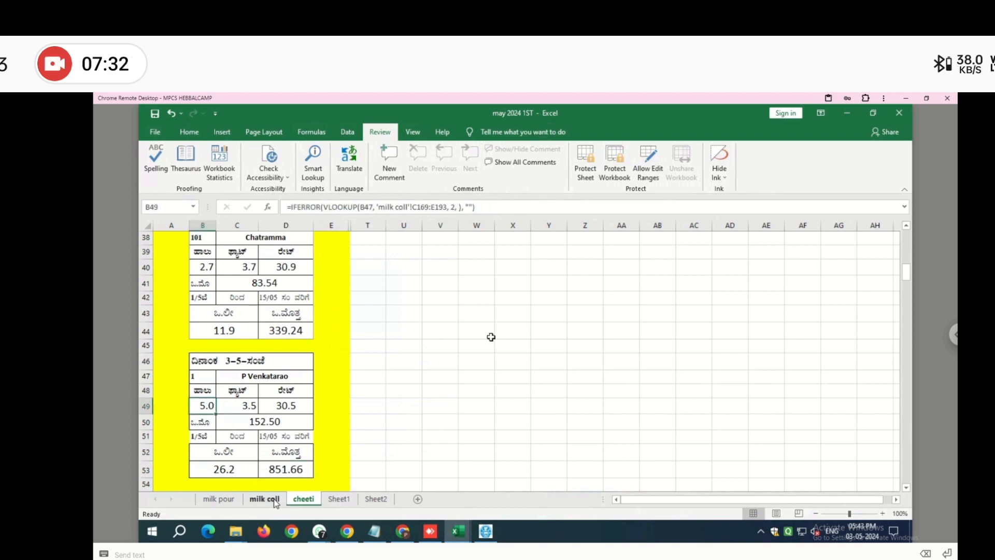
- Add a second evening row for share No 2 with 2 litres at 7.0 fat
left_click(274, 500)
left_click(253, 408)
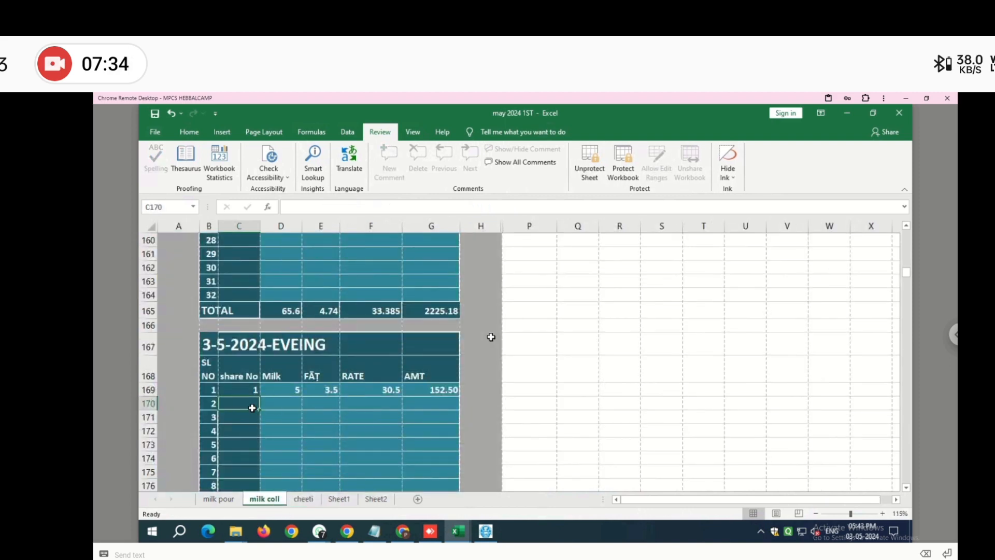
type("1")
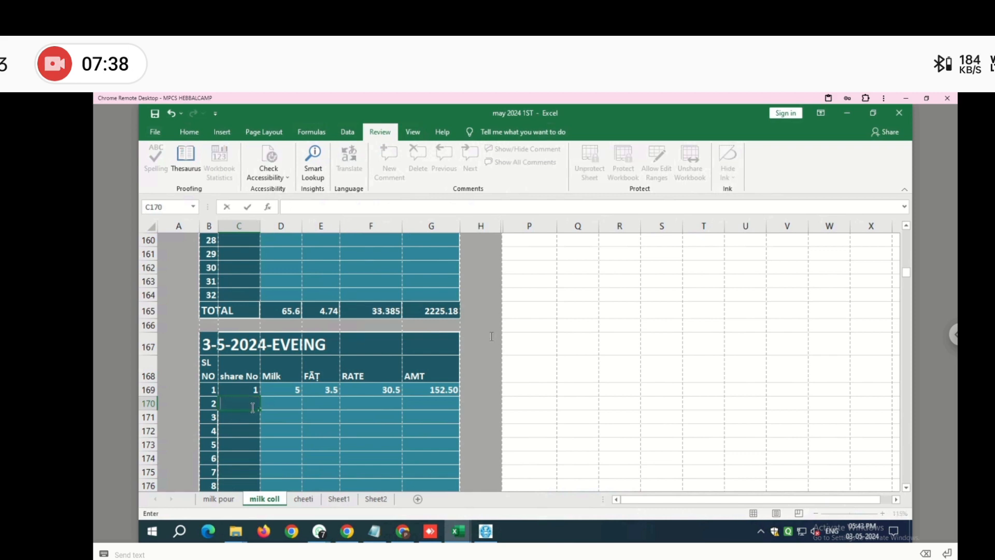
type("2")
key("Tab")
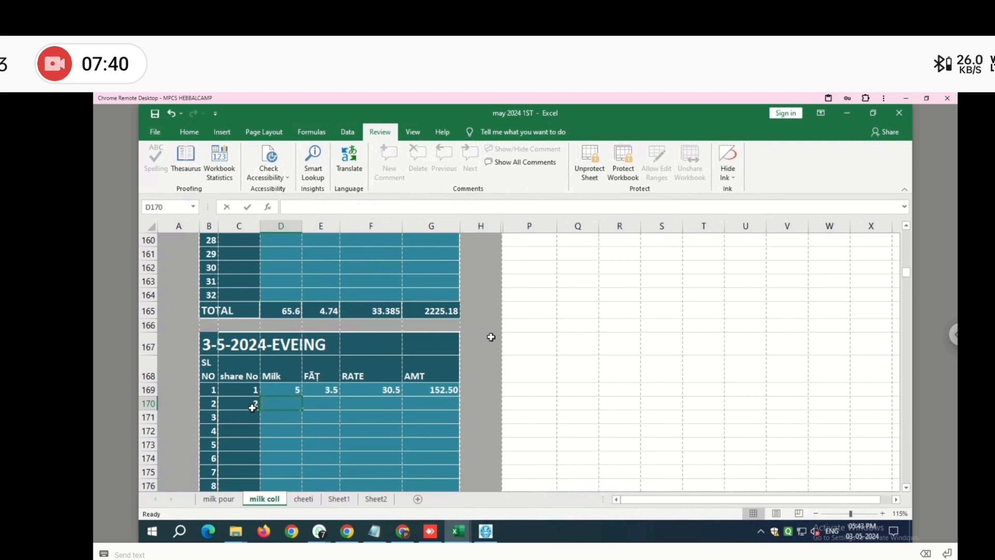
type("2")
key("Tab")
type("7")
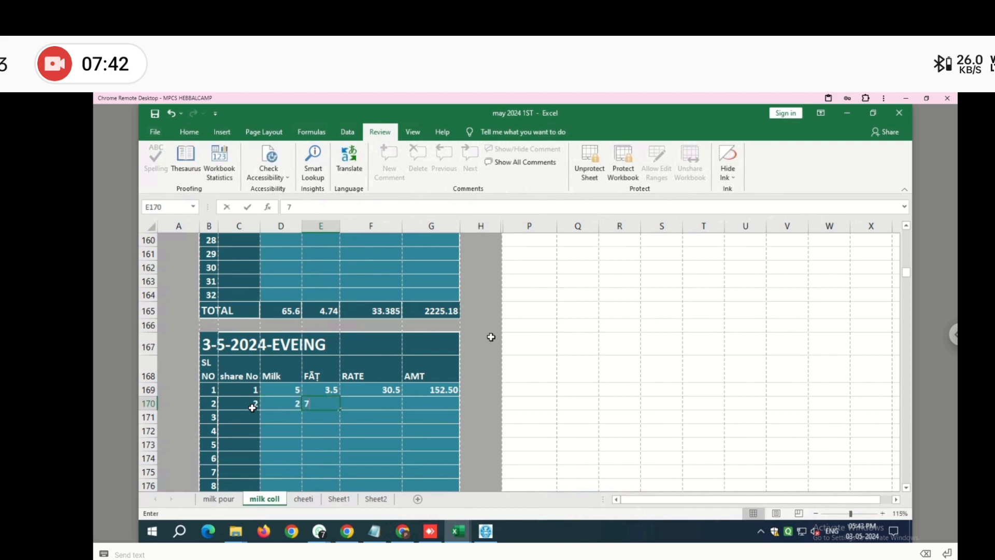
key("Return")
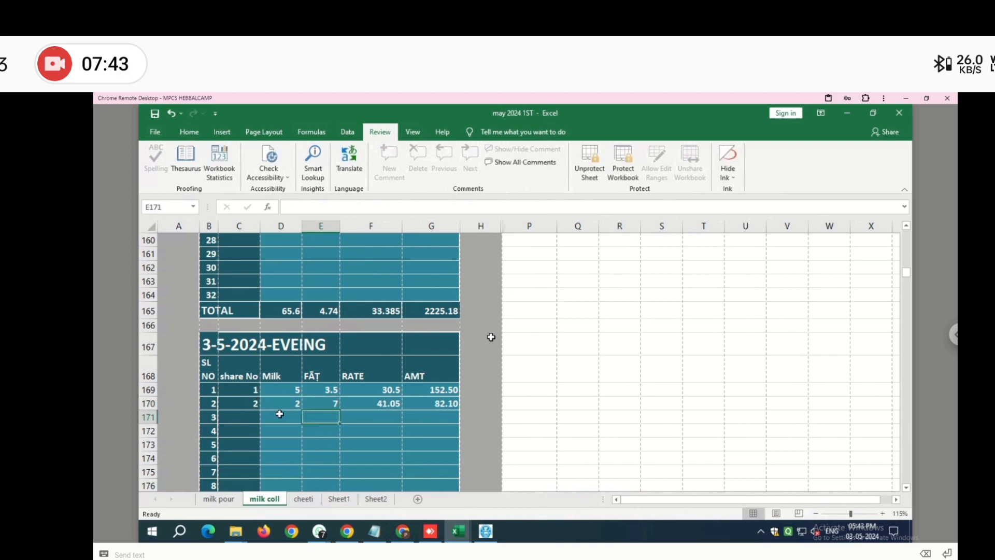
- Set the cheeti receipt's share number in B47 to 2
left_click(303, 499)
left_click(197, 378)
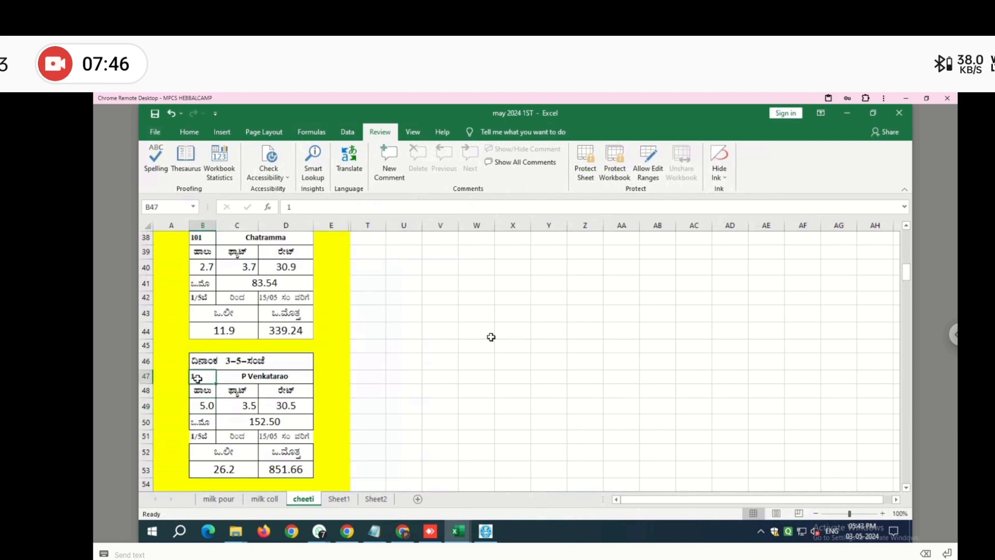
type("2")
key("Return")
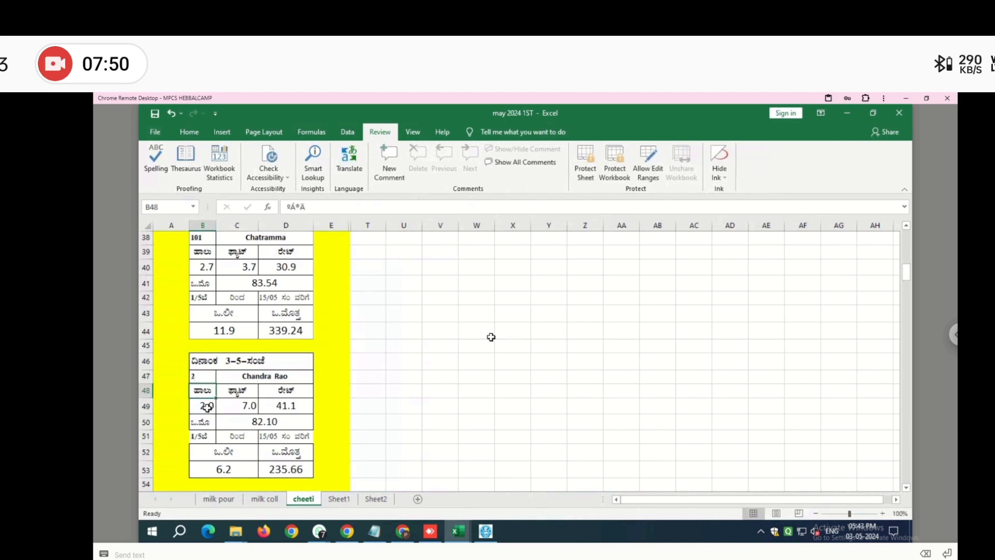
- Check the formulas in C49, D49, C50, B53 and D53, then select B46:D53
left_click(243, 406)
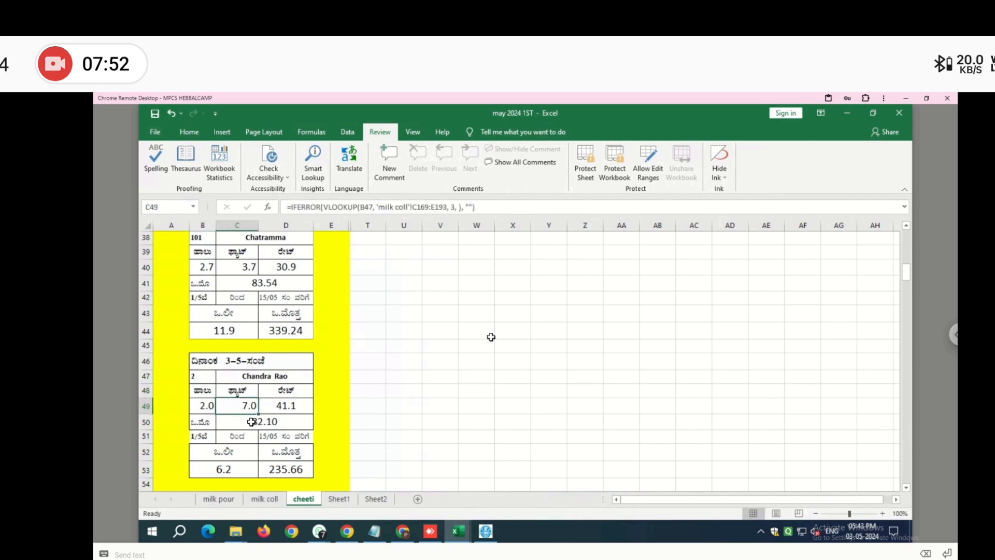
key("Right")
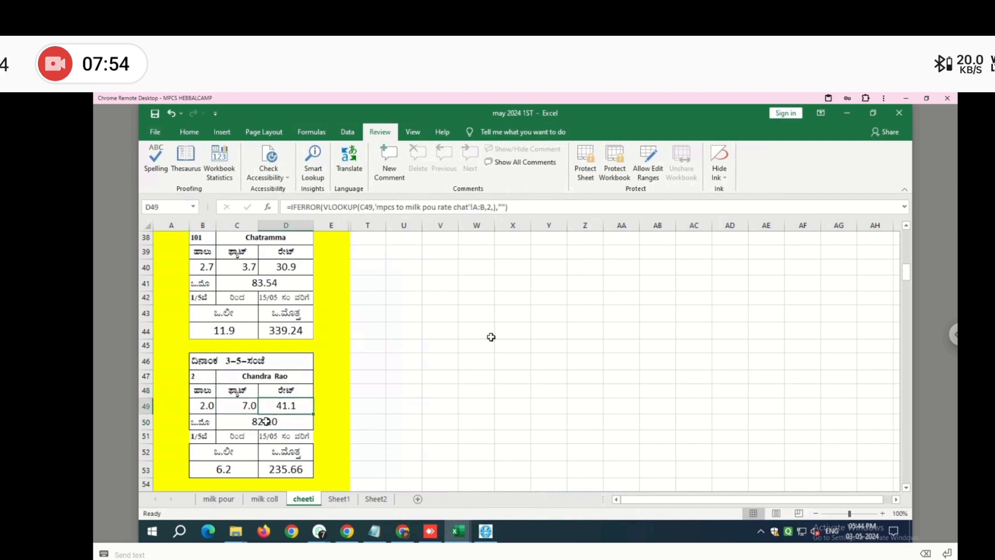
left_click(263, 426)
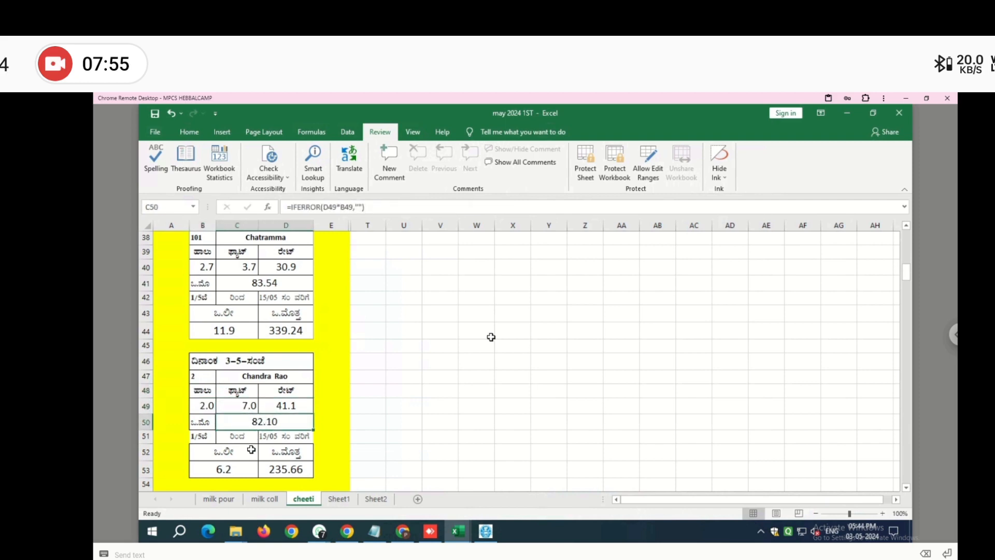
left_click(230, 472)
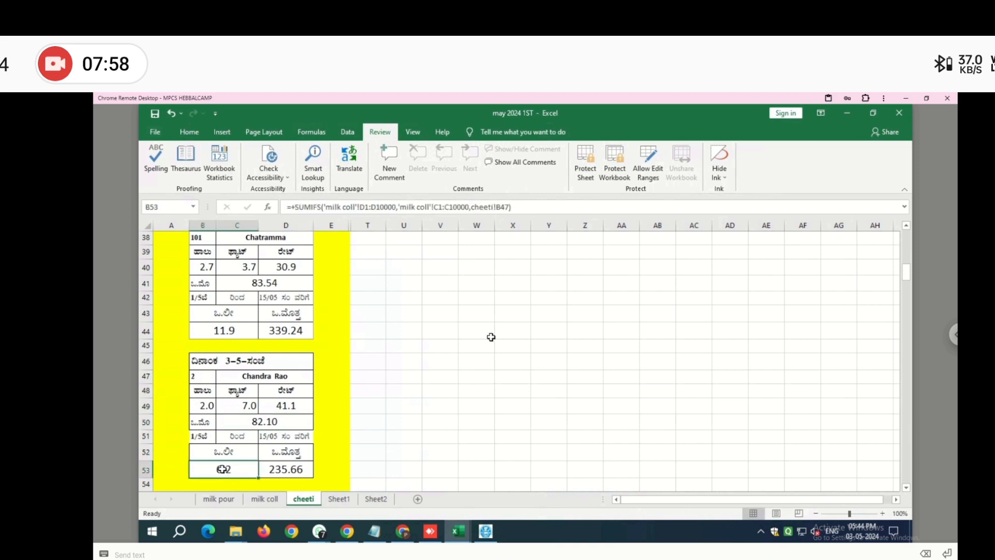
left_click(277, 471)
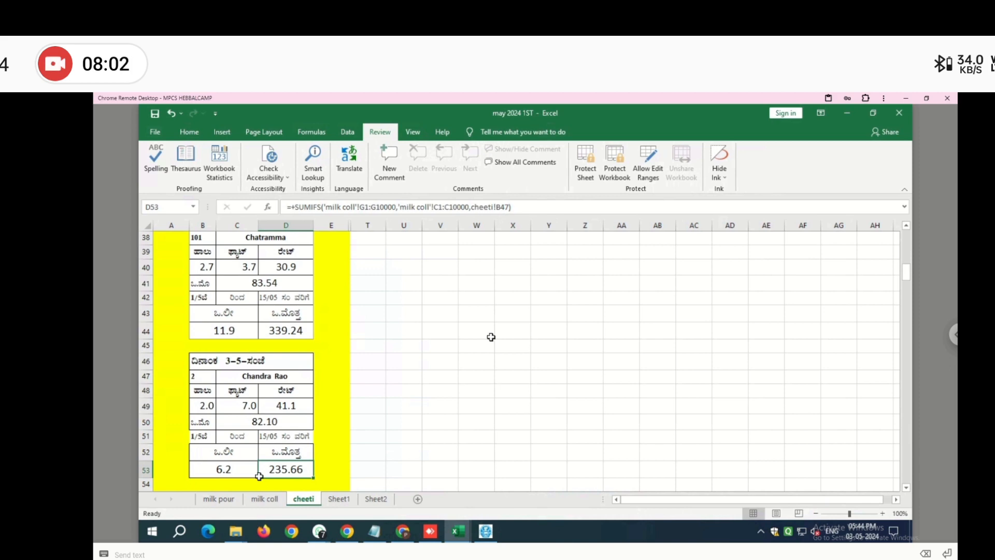
left_click_drag(207, 360, 279, 470)
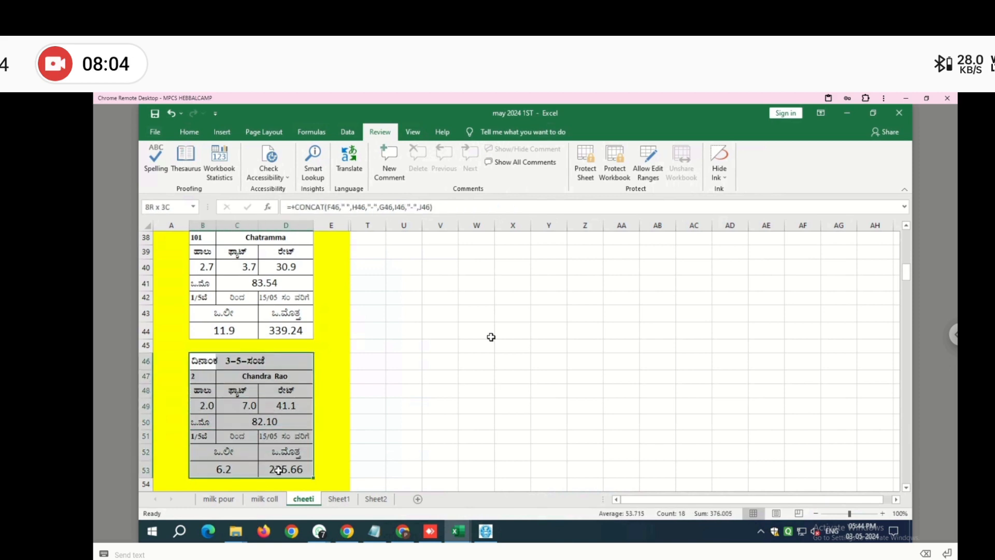
- Set the receipt block B46:D53 as the cheeti sheet's print area
left_click(190, 133)
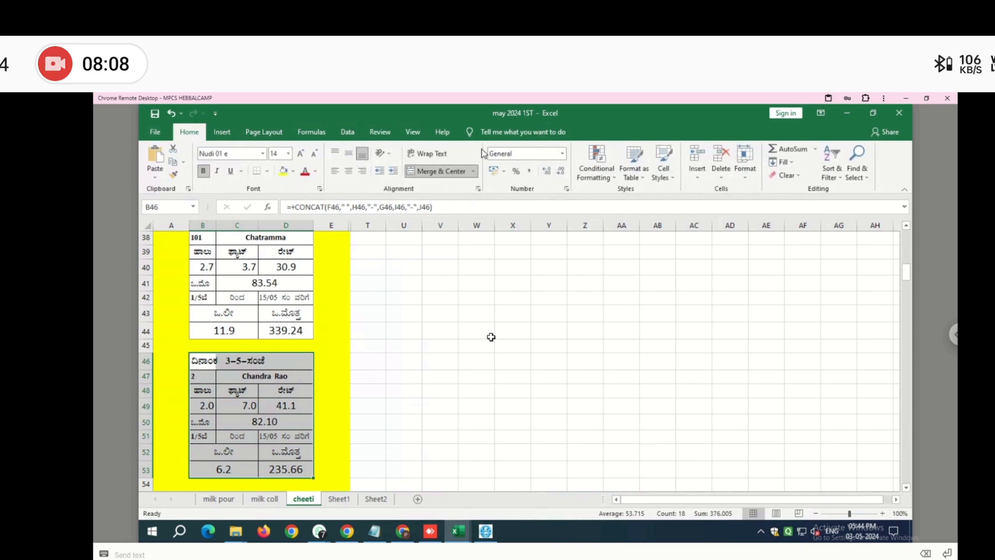
left_click(280, 135)
left_click(320, 167)
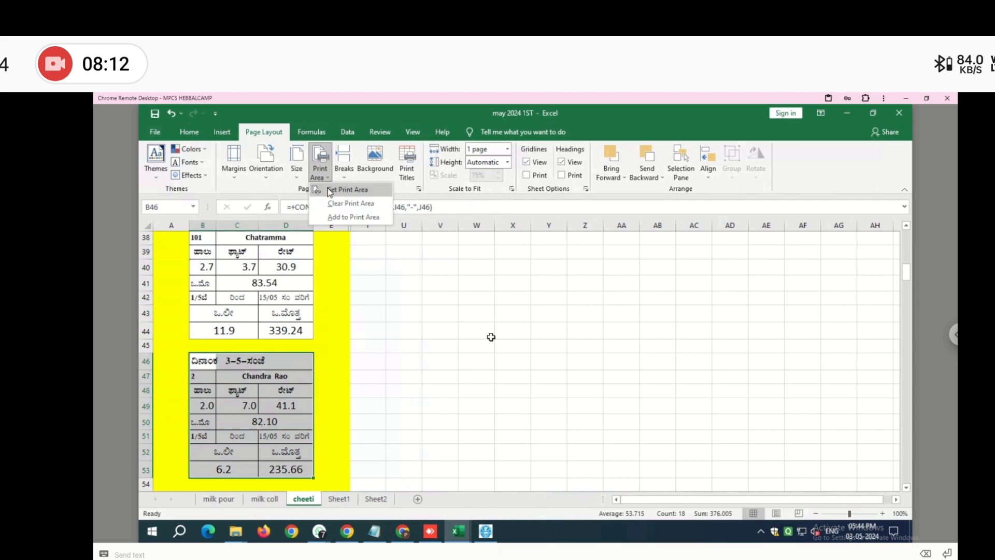
left_click(330, 191)
left_click(274, 392)
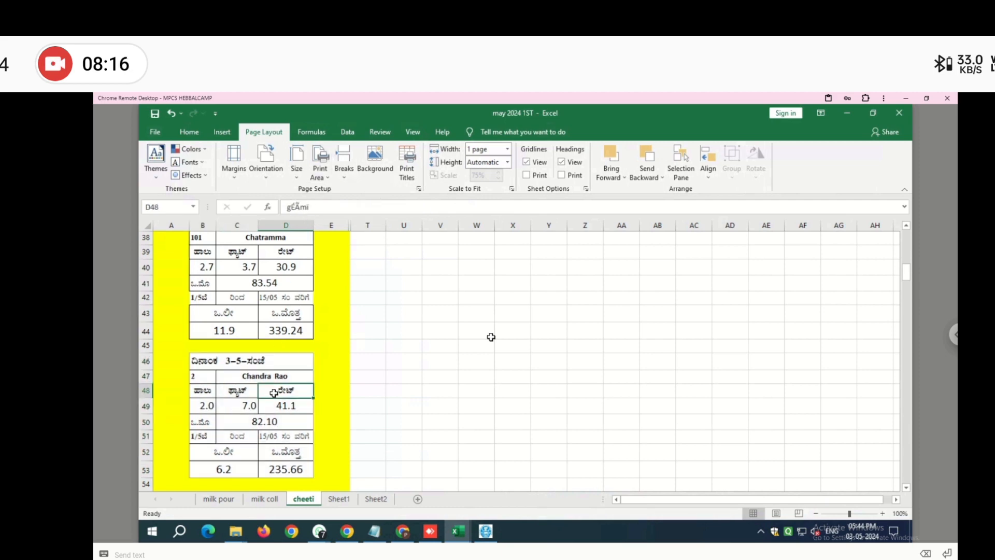
- Preview the receipt as one page for the POS-58-Series printer, then return to the sheet
key("ctrl+p")
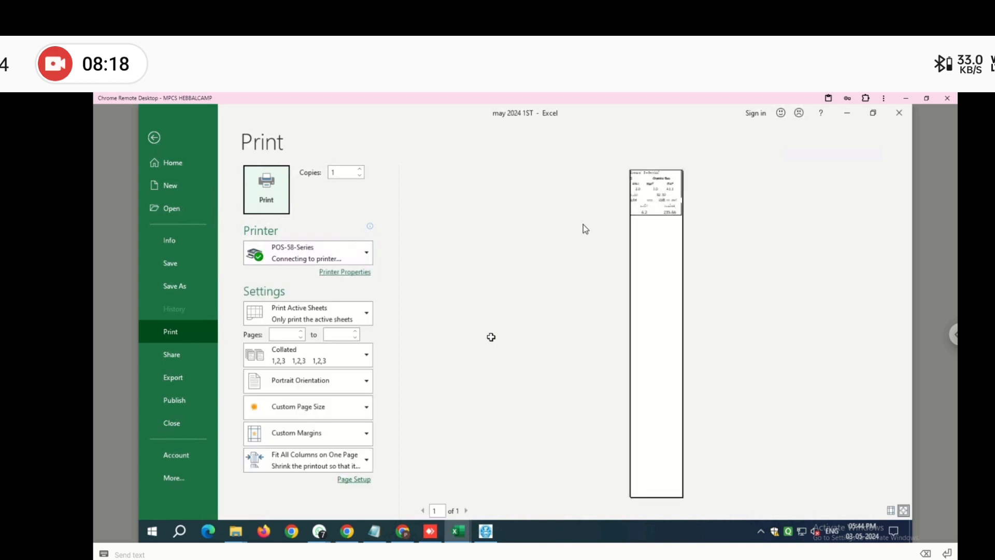
left_click(154, 138)
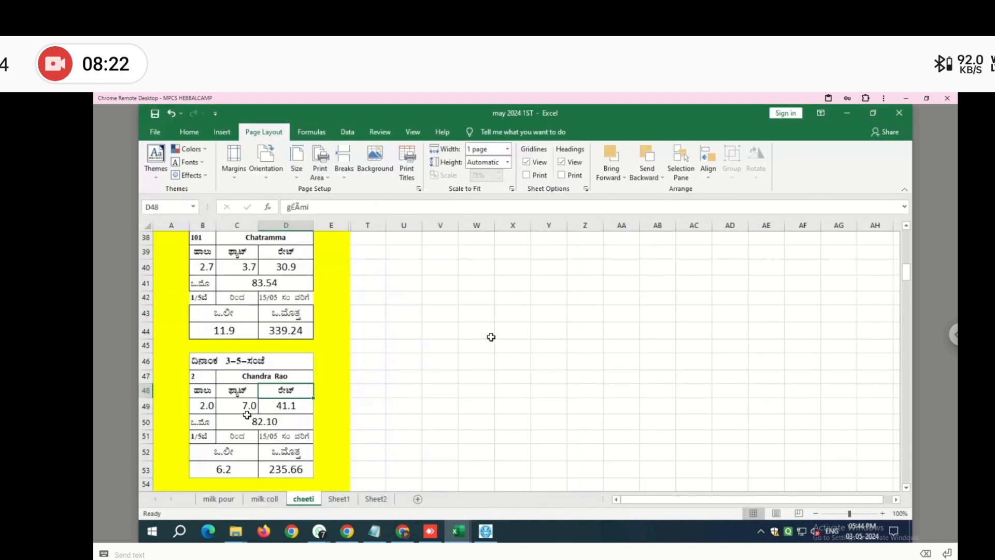
scroll(247, 414, "down", 2)
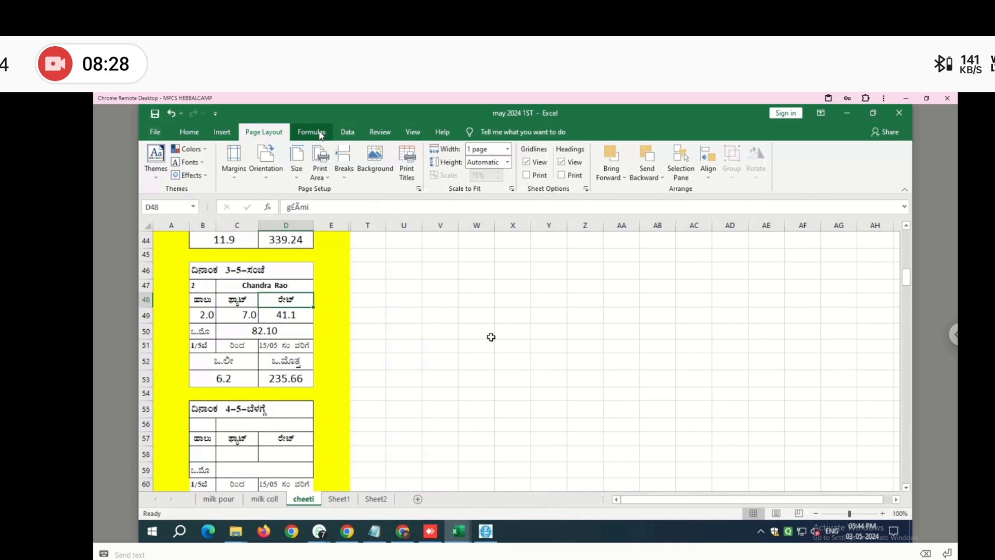
- Password-protect the cheeti sheet, then switch to the milk coll sheet
left_click(380, 131)
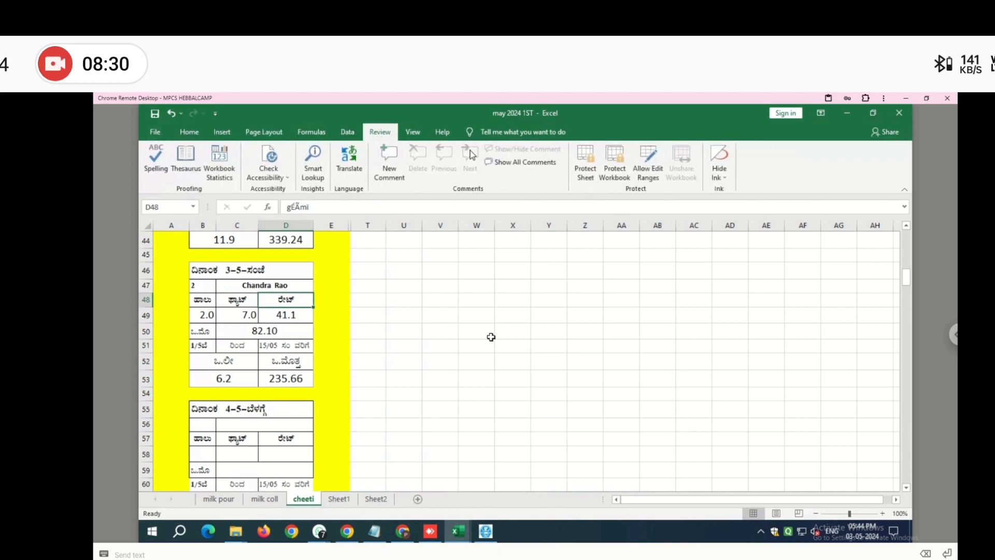
left_click(576, 163)
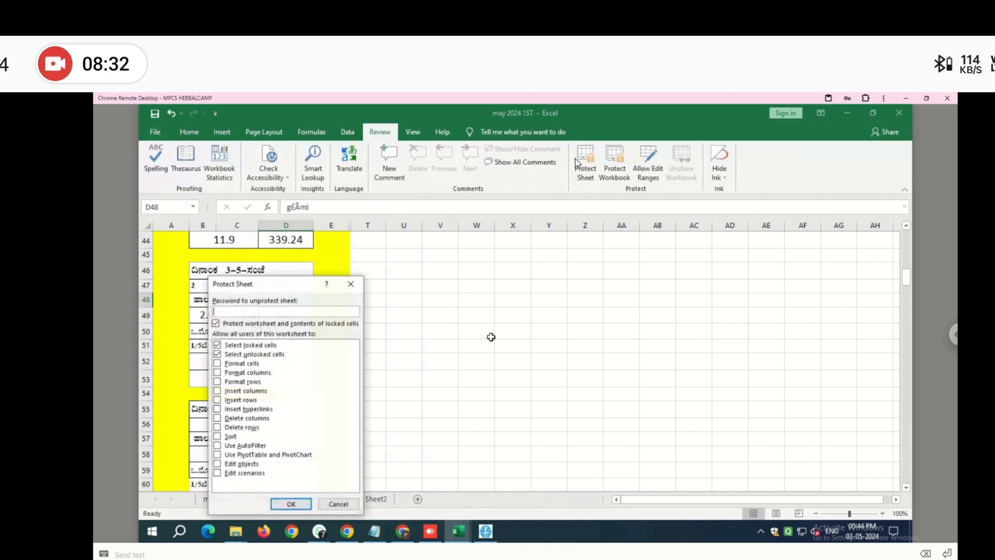
type("1234")
key("Return")
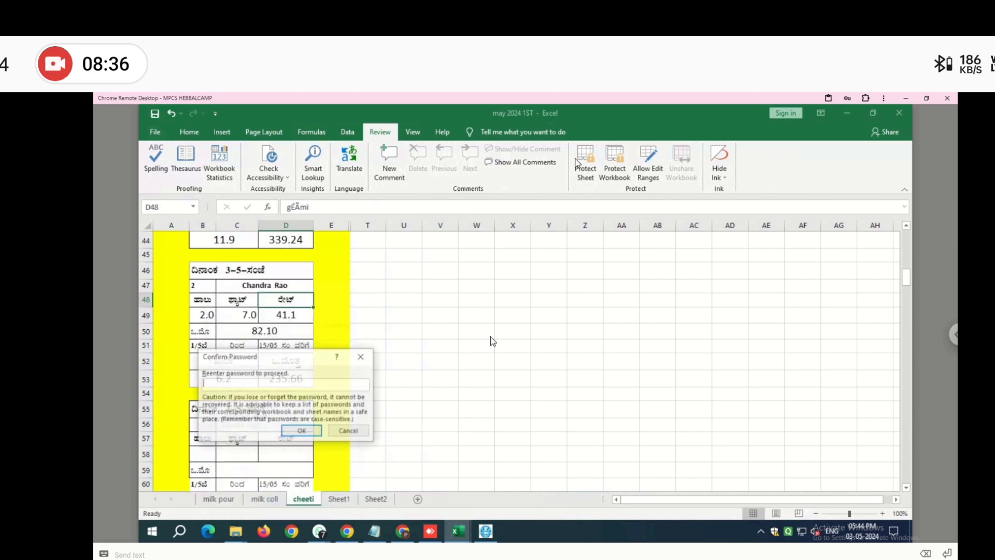
type("12")
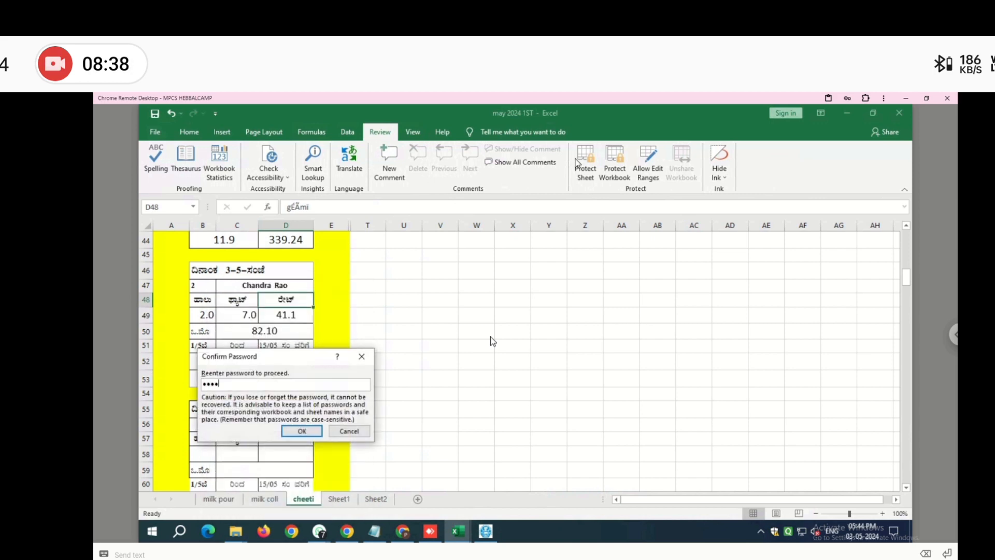
key("Return")
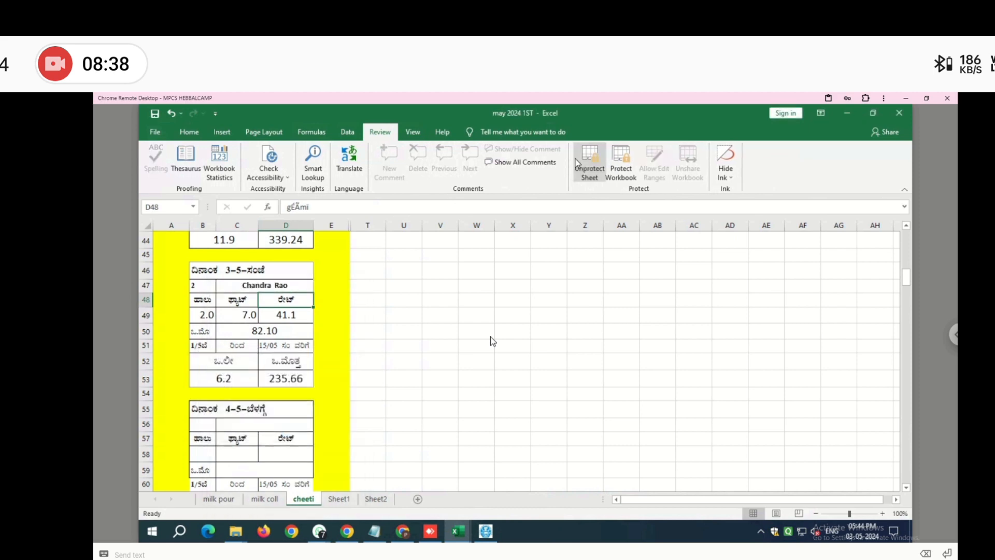
left_click(394, 332)
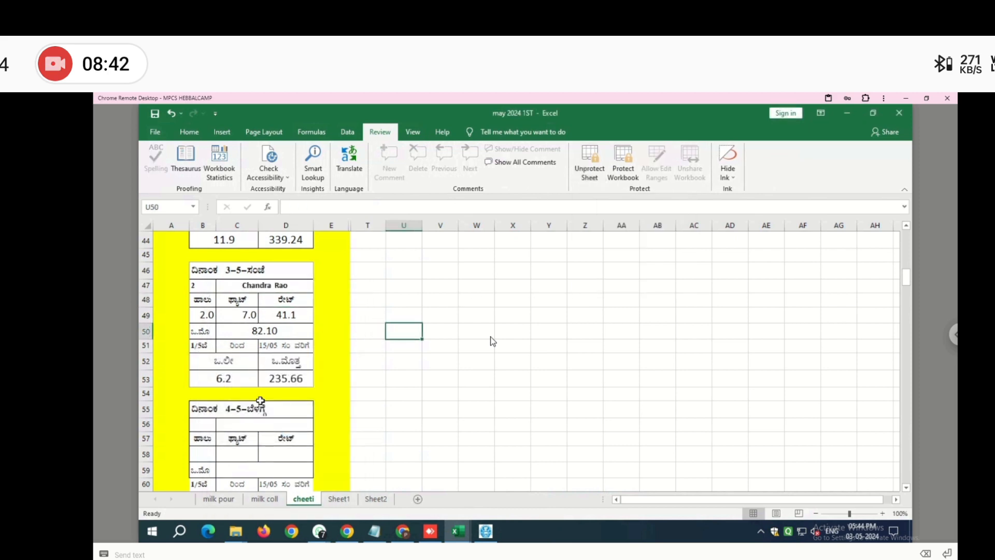
left_click(264, 498)
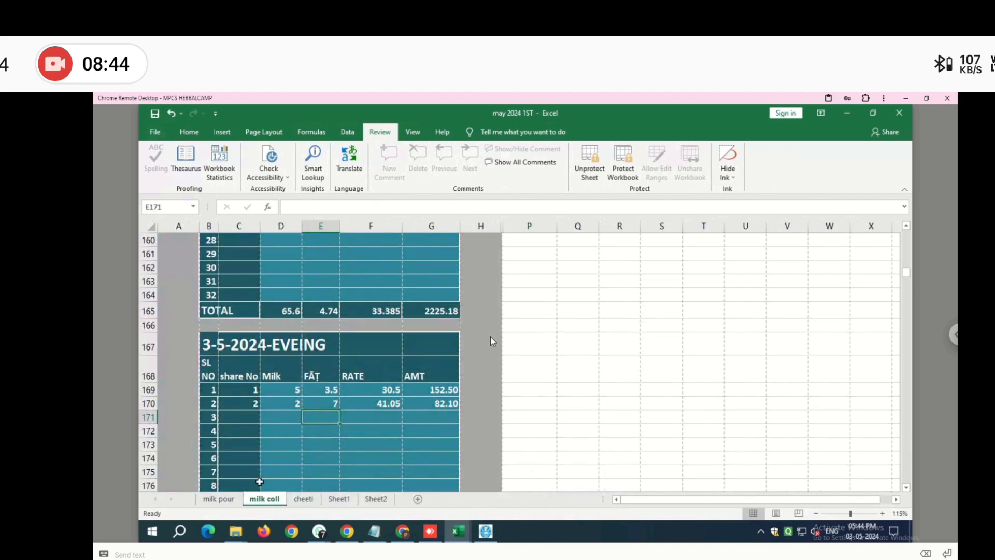
- Clear the evening entries in C169:E170, leaving the locked rate cell F170 untouched
left_click_drag(254, 393, 342, 407)
key("Delete")
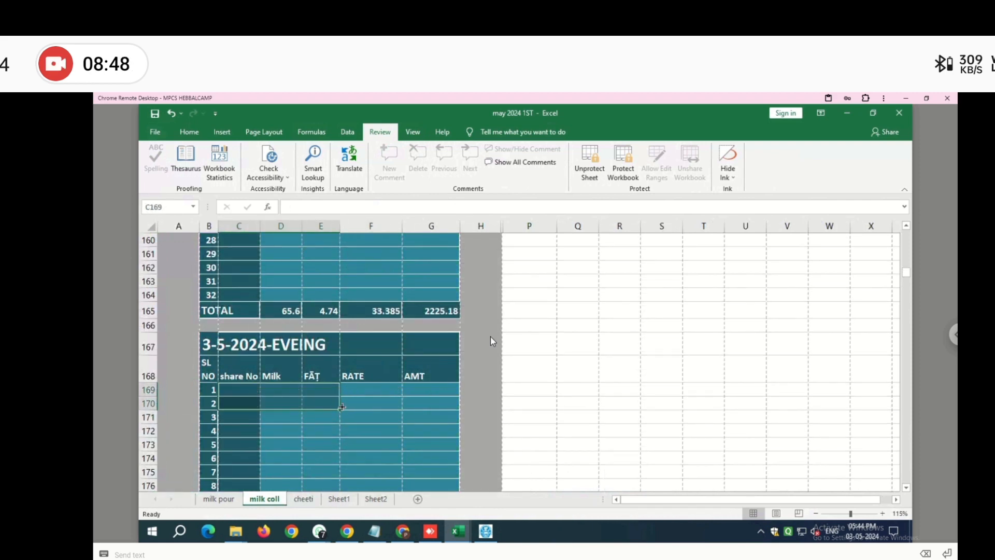
double_click(355, 398)
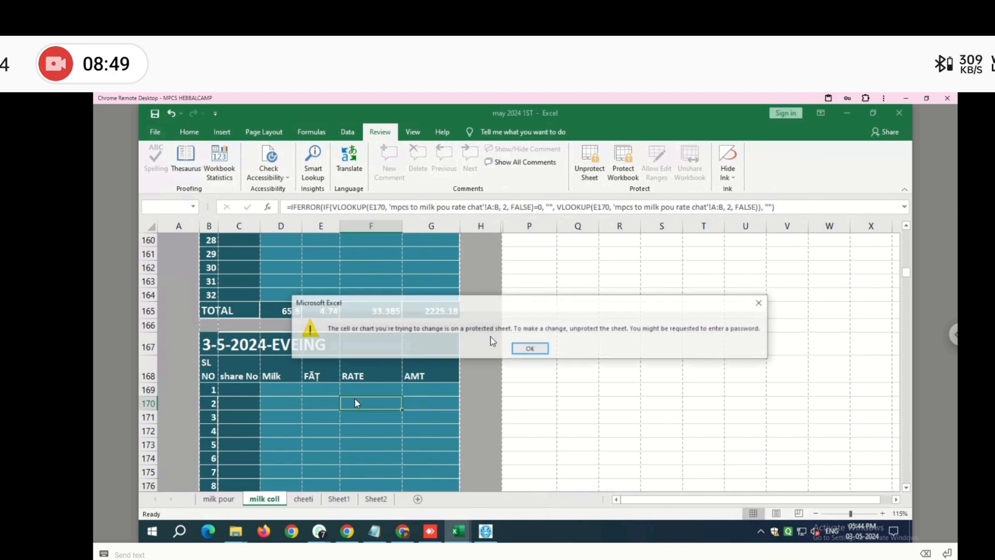
left_click(536, 346)
key("Left")
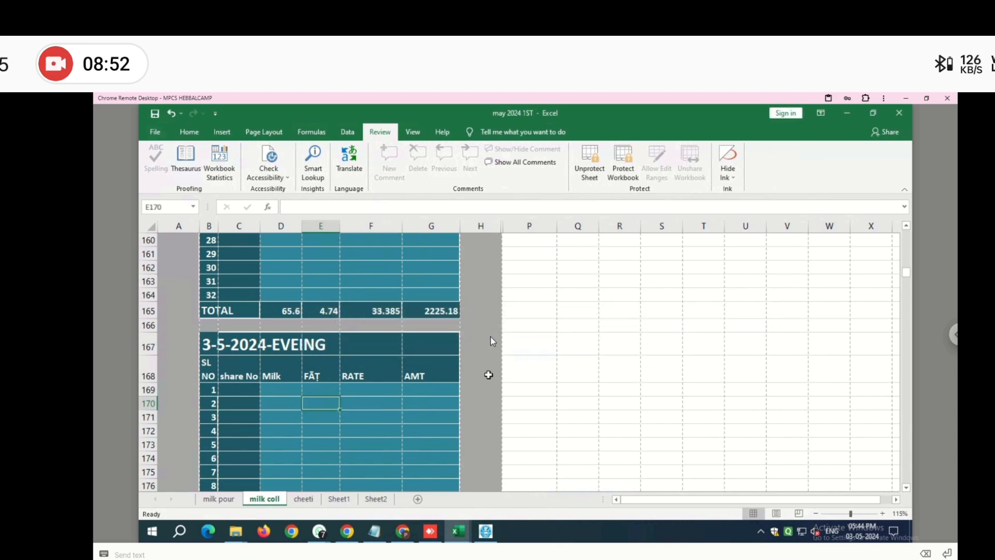